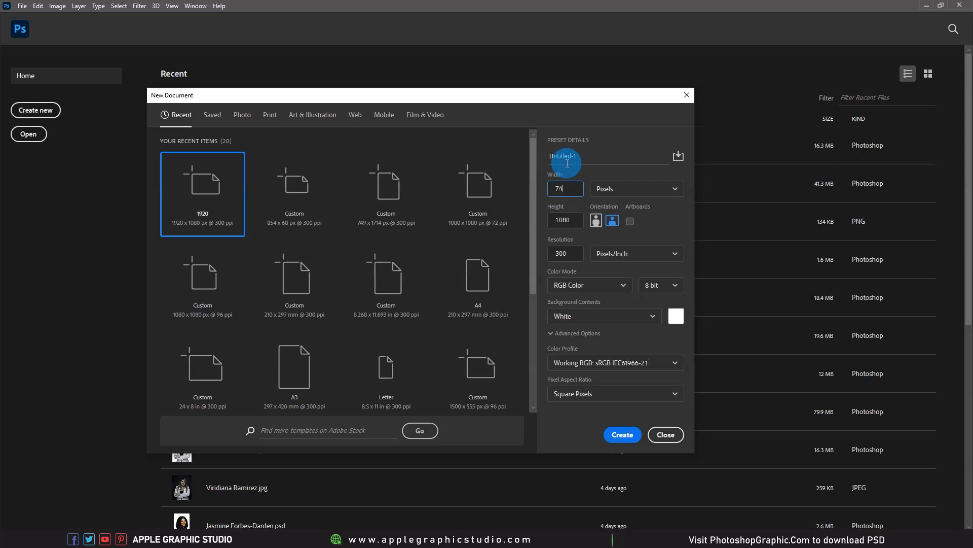
# Step: Create a new document named Coffee Packaging Design, 749 × 1714 pixels, at 300 pixels/inch in RGB with a white background
pyautogui.write('6')
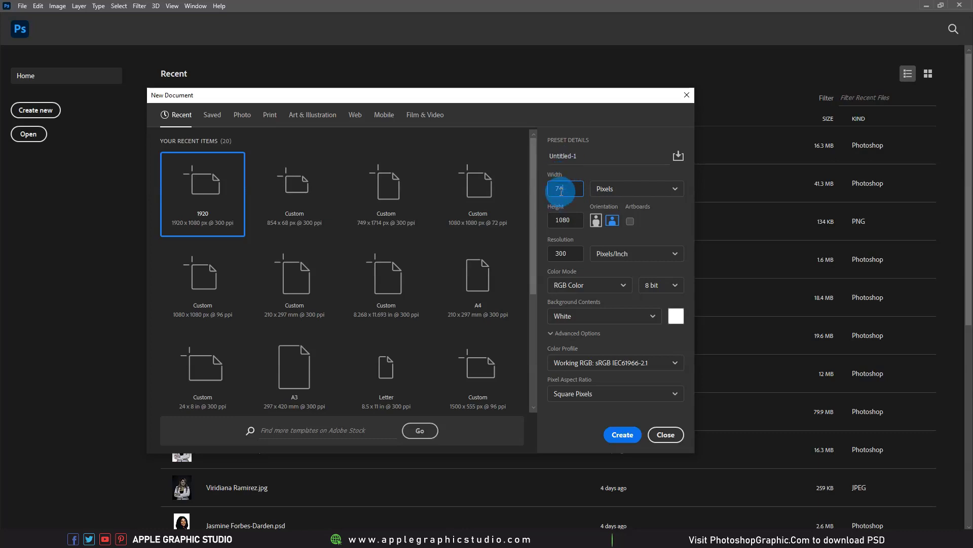
pyautogui.click(568, 222)
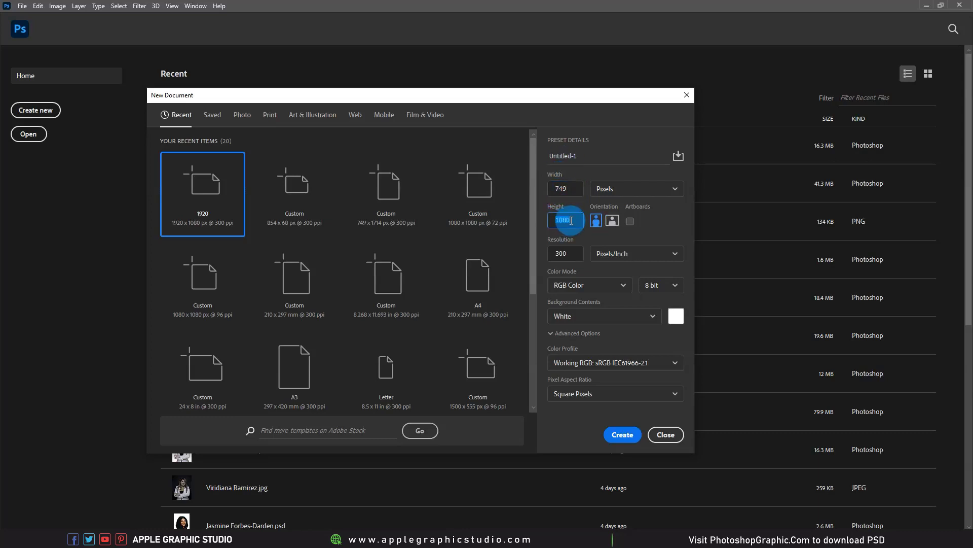
pyautogui.write('1714')
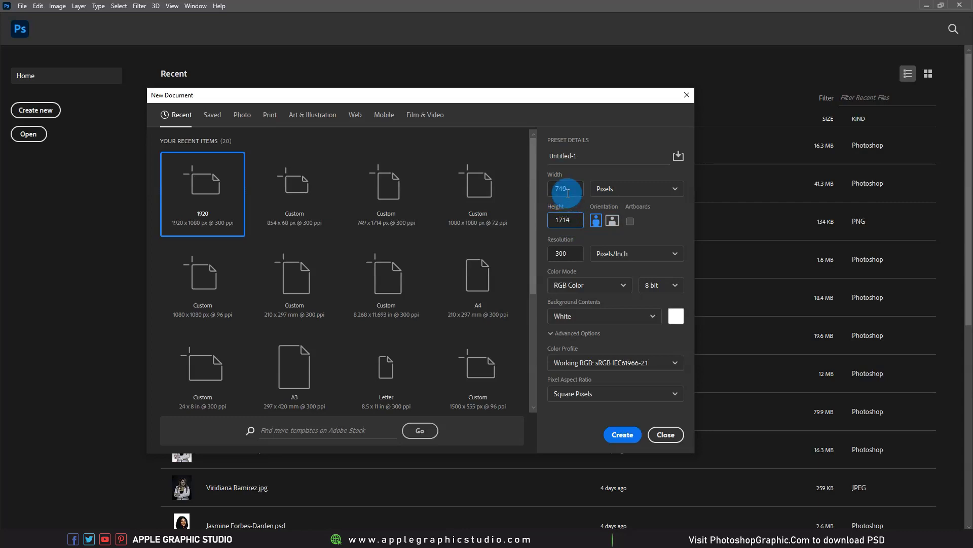
pyautogui.click(578, 156)
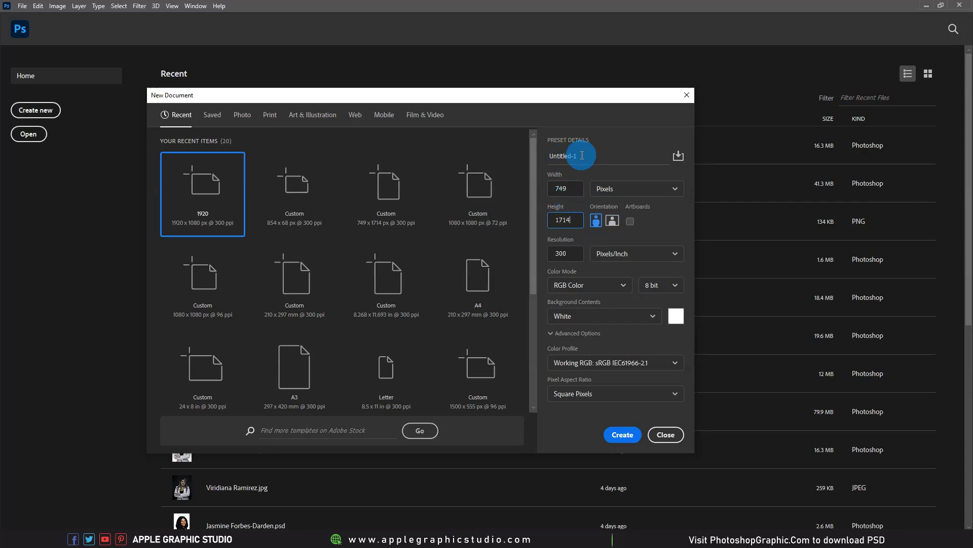
pyautogui.write('ckaging Design')
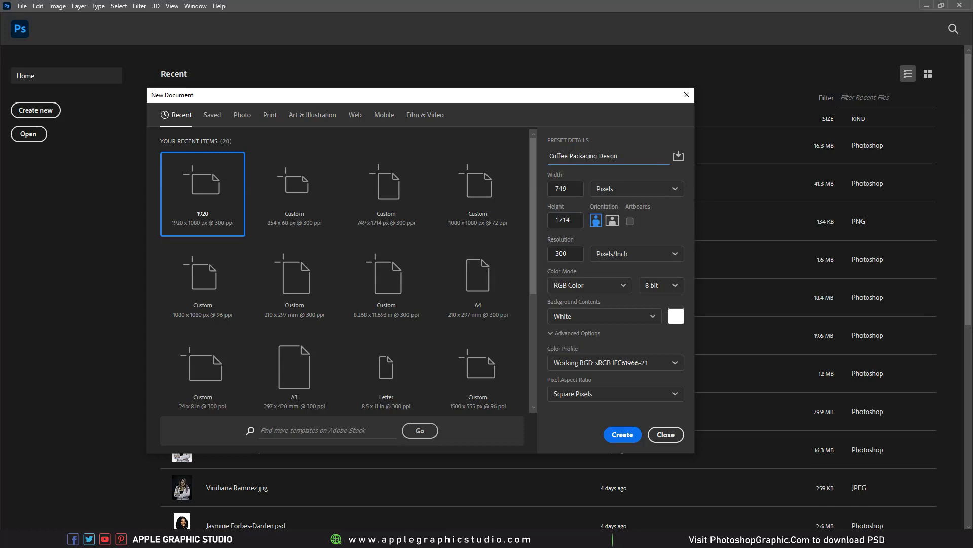
pyautogui.click(622, 434)
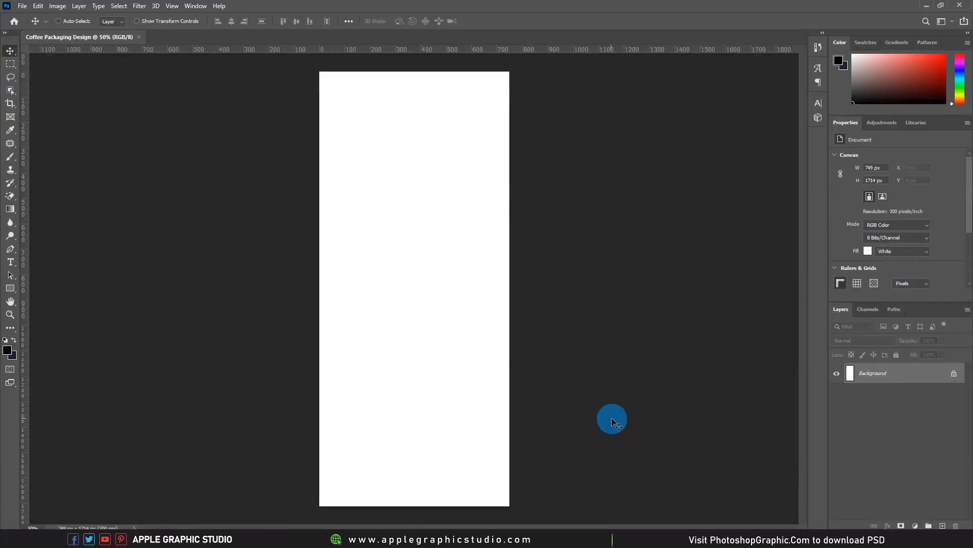
# Step: Draw a black rectangle about 793 × 90 px across the top edge of the canvas
pyautogui.rightClick(3, 287)
pyautogui.click(40, 287)
pyautogui.moveTo(314, 70); pyautogui.dragTo(514, 92)
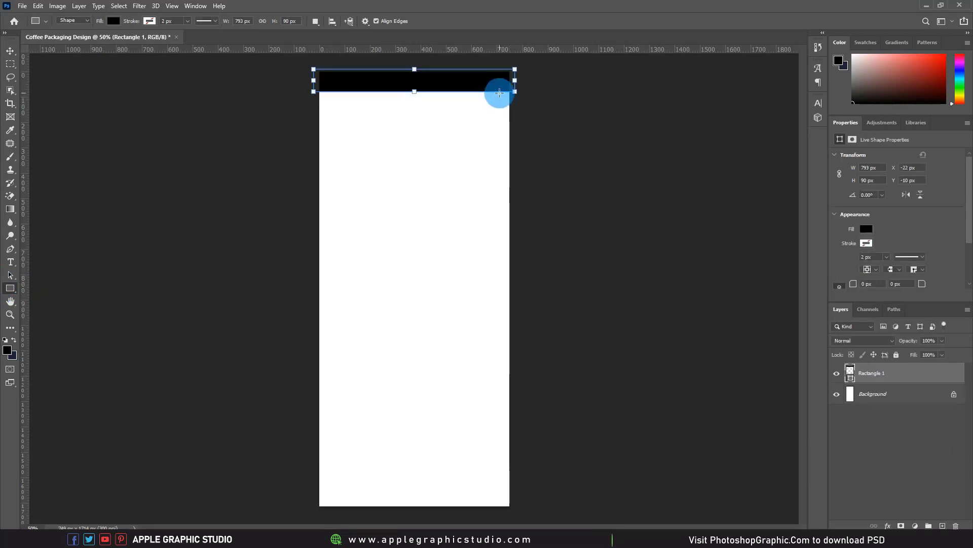
# Step: Apply a gold linear Gradient Overlay to the top rectangle with angle 0° and scale 101%
pyautogui.click(9, 56)
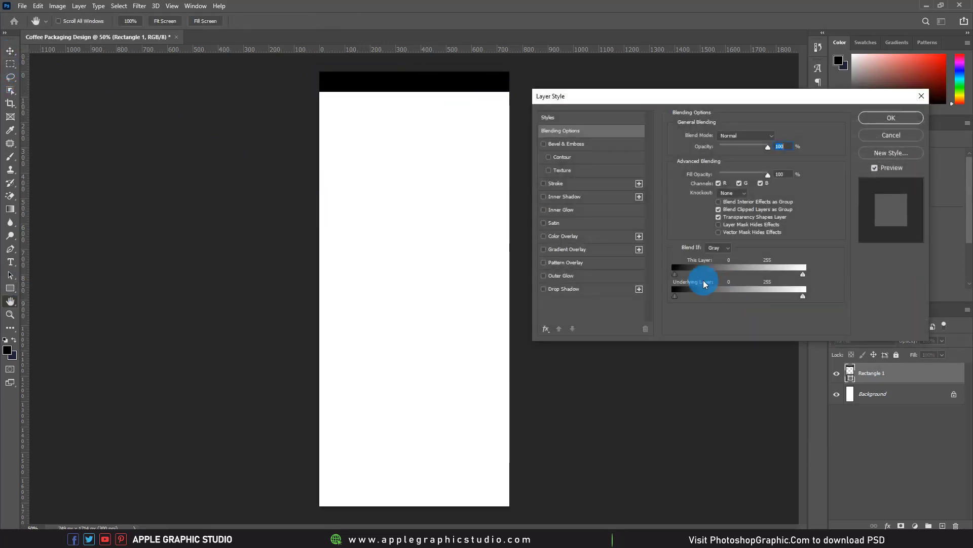
pyautogui.click(572, 249)
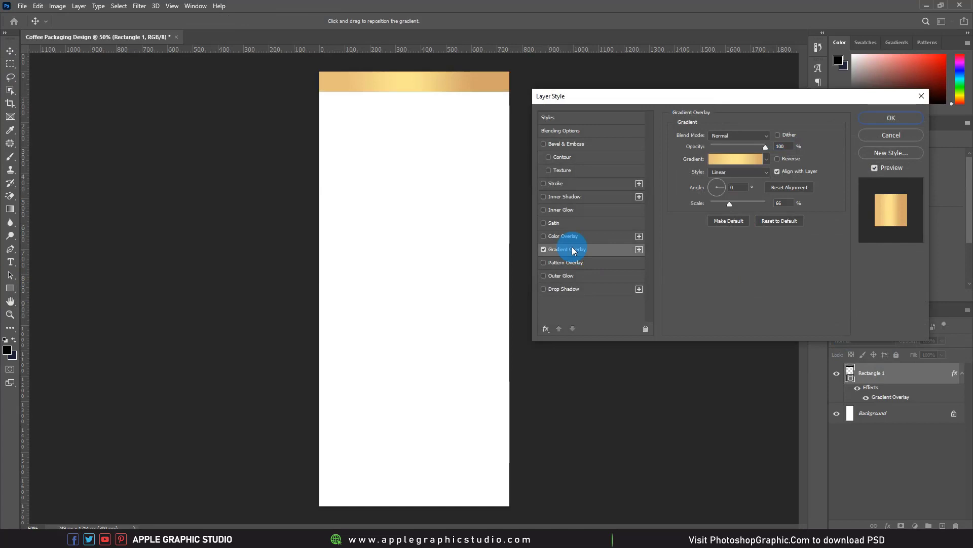
pyautogui.click(455, 95)
pyautogui.click(442, 91)
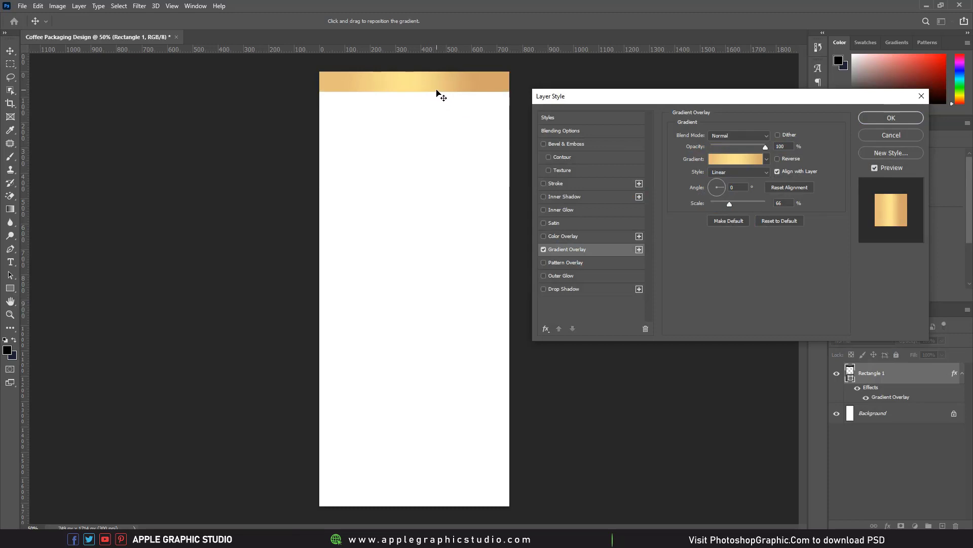
pyautogui.click(436, 91)
pyautogui.click(437, 89)
pyautogui.moveTo(726, 204)
pyautogui.mouseDown()
pyautogui.moveTo(756, 207)
pyautogui.moveTo(744, 206)
pyautogui.mouseUp()
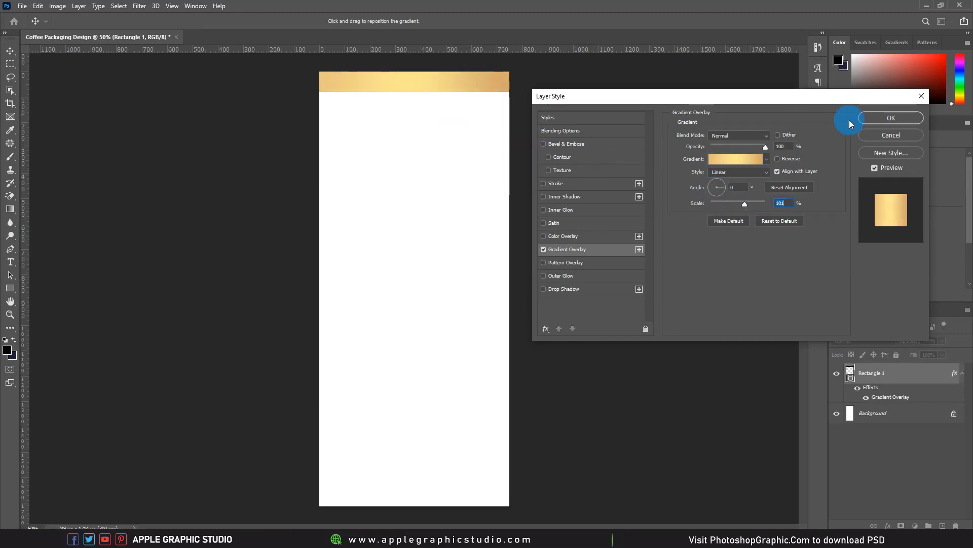
pyautogui.click(880, 121)
pyautogui.click(963, 378)
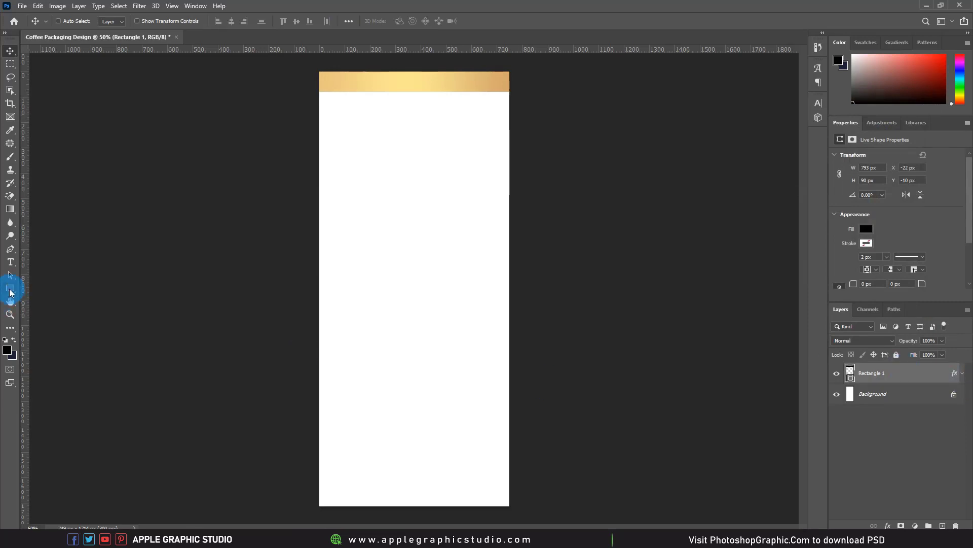
# Step: Add a black (000000) Solid Color fill layer directly above the Background layer
pyautogui.click(11, 289)
pyautogui.click(54, 287)
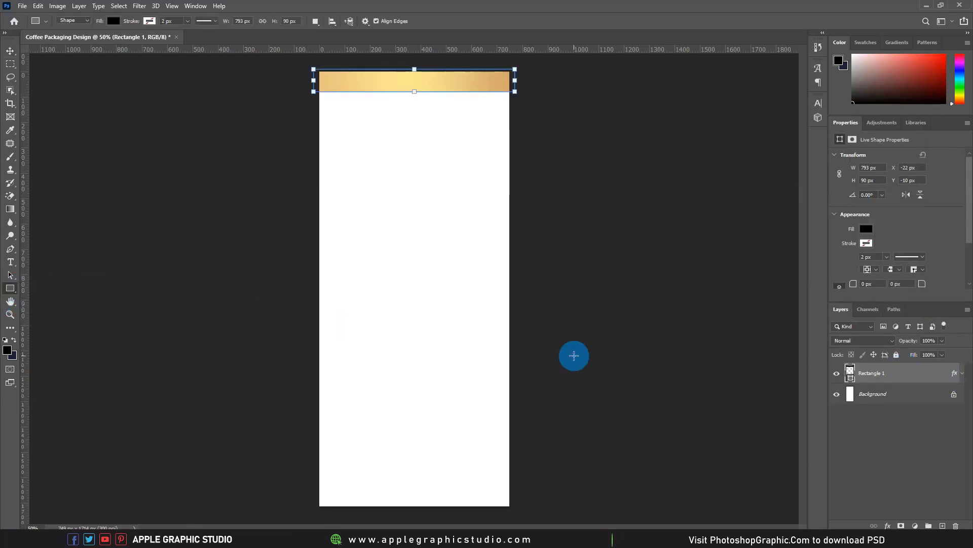
pyautogui.click(924, 396)
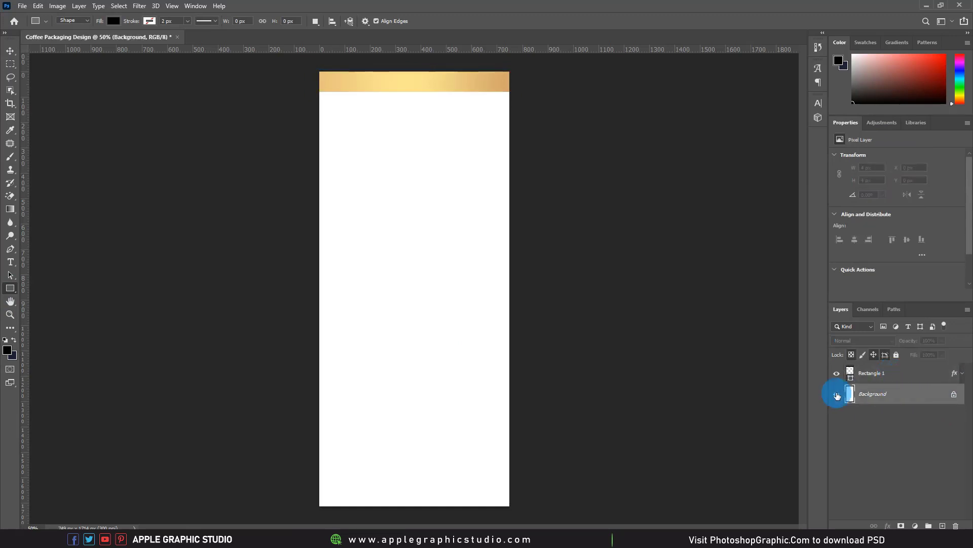
pyautogui.click(916, 525)
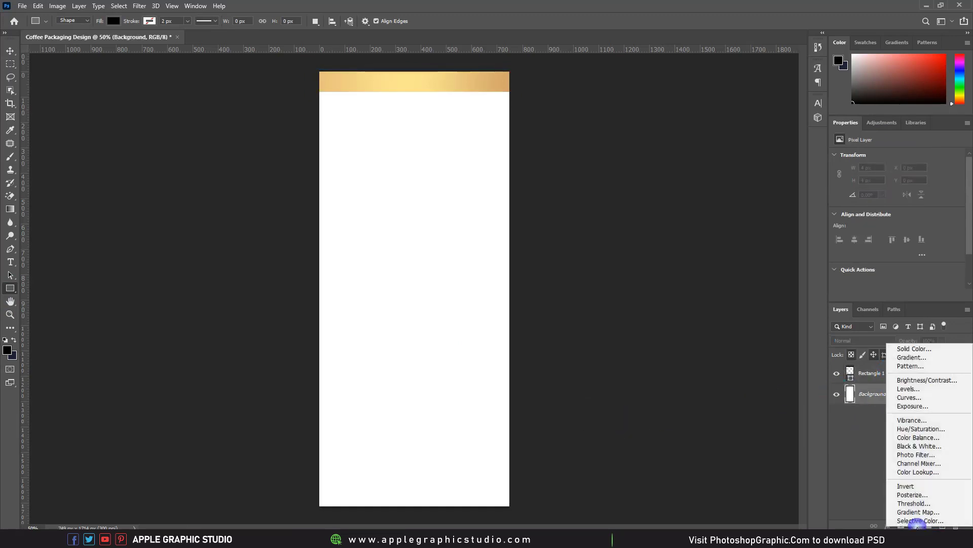
pyautogui.click(921, 349)
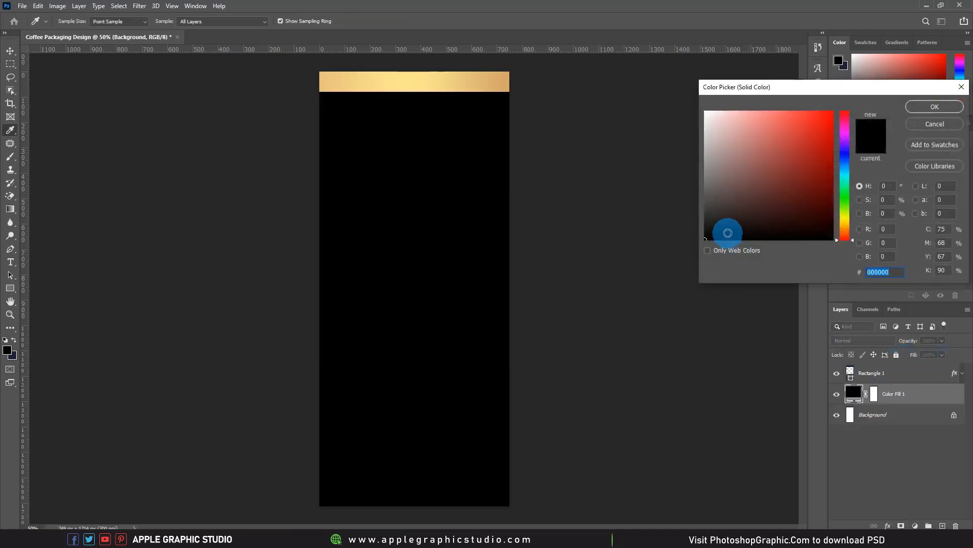
pyautogui.moveTo(727, 232); pyautogui.dragTo(677, 256)
pyautogui.click(925, 109)
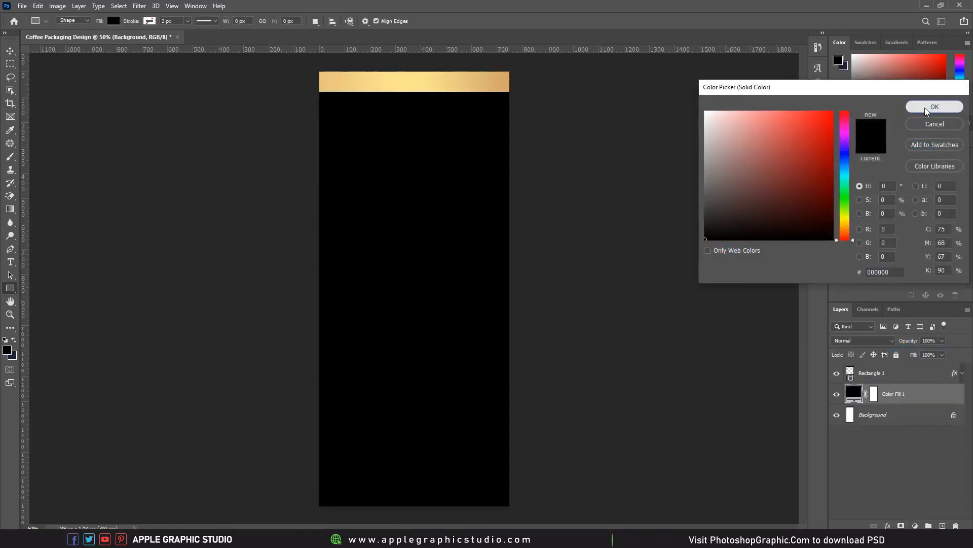
# Step: Draw a rectangle about 899 × 672 px over the lower part of the canvas, above the gold bar's layer, and colour it grey 676464
pyautogui.click(908, 374)
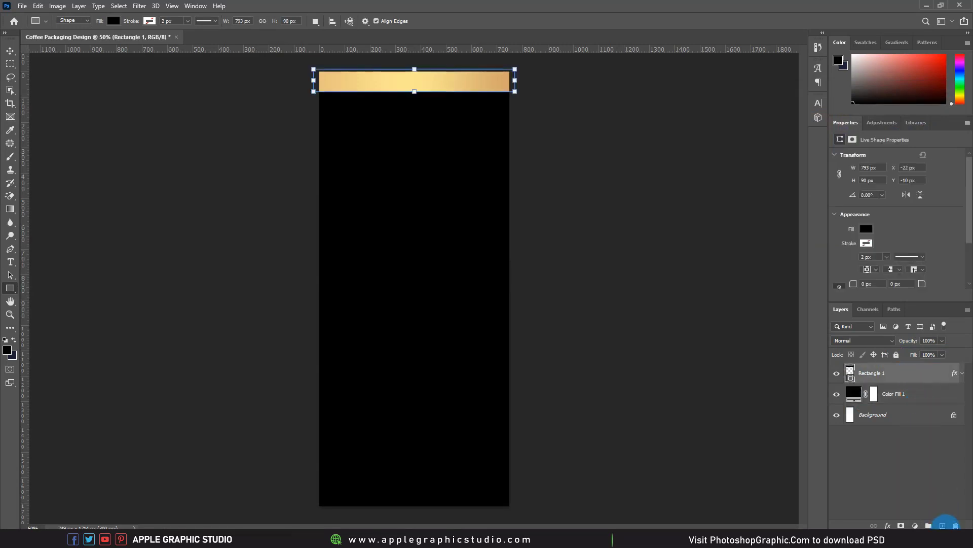
pyautogui.click(943, 526)
pyautogui.moveTo(300, 341); pyautogui.dragTo(528, 512)
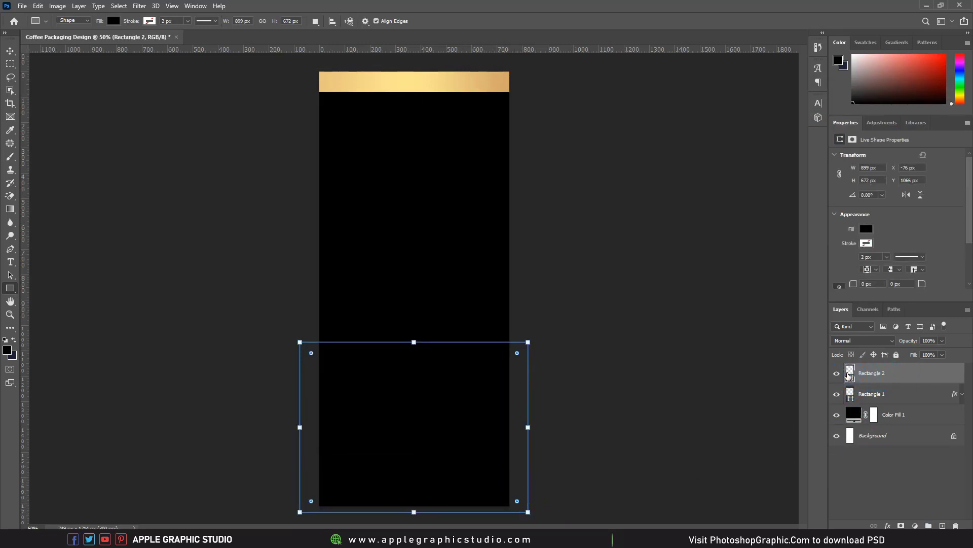
pyautogui.doubleClick(850, 375)
pyautogui.click(708, 187)
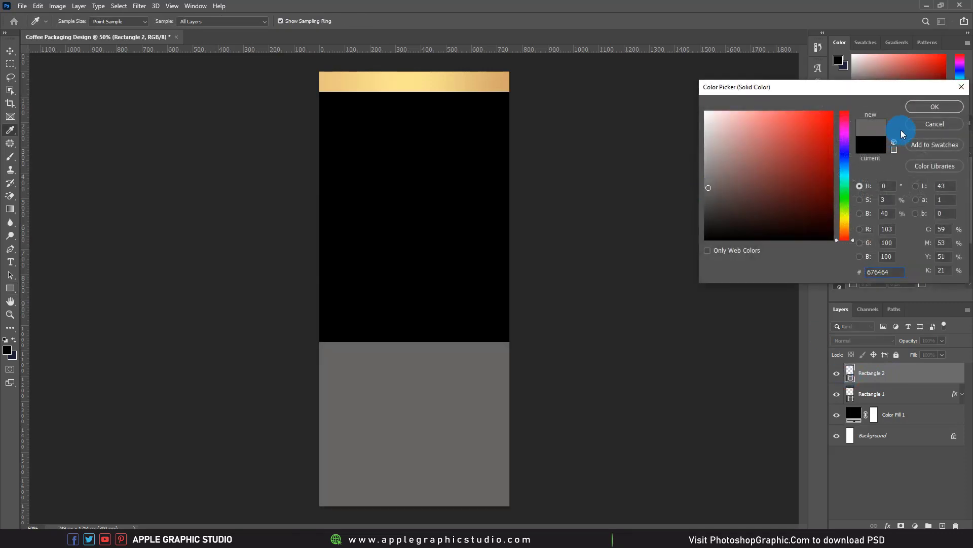
pyautogui.click(934, 107)
# Step: Apply the gold linear Gradient Overlay at 67% scale to the lower rectangle and move it down to Y 1186 px
pyautogui.click(8, 53)
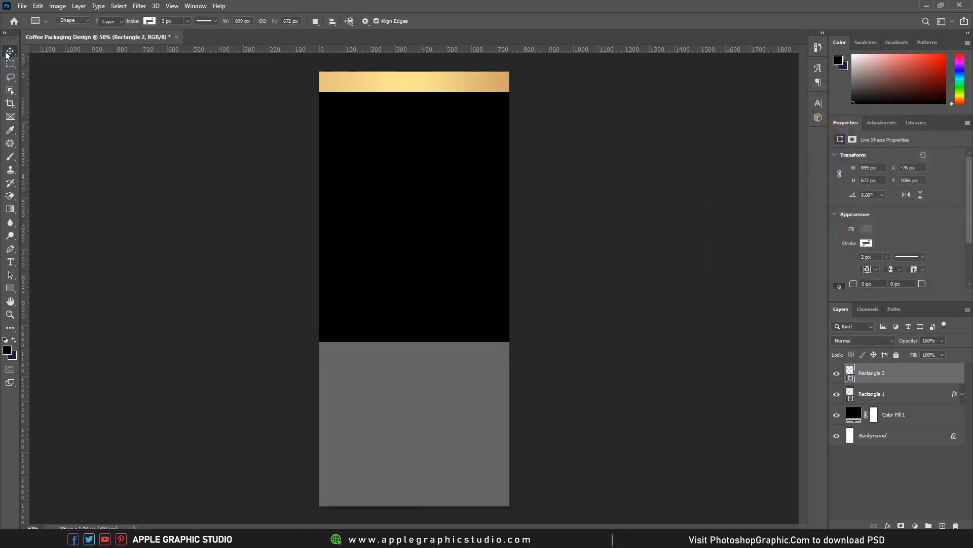
pyautogui.doubleClick(928, 374)
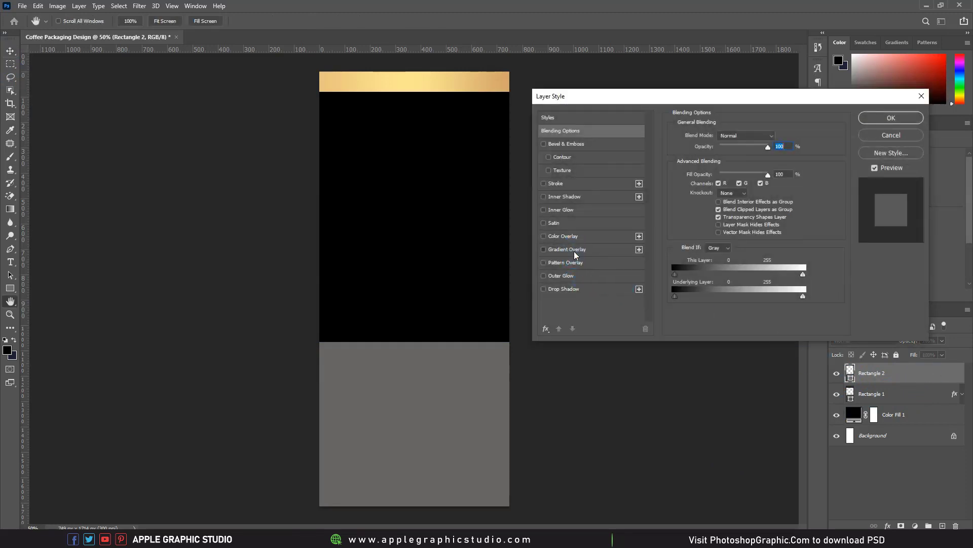
pyautogui.click(574, 252)
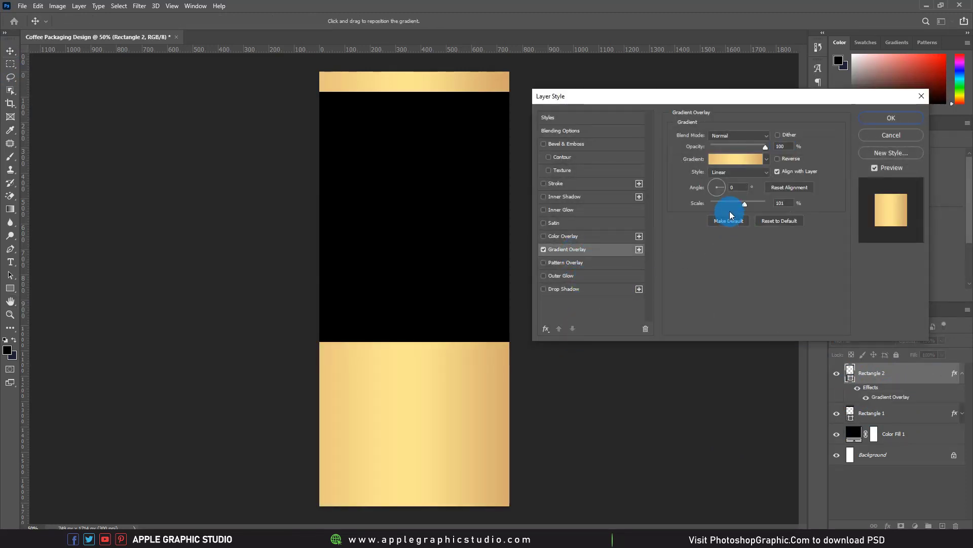
pyautogui.moveTo(744, 204); pyautogui.dragTo(731, 204)
pyautogui.click(406, 424)
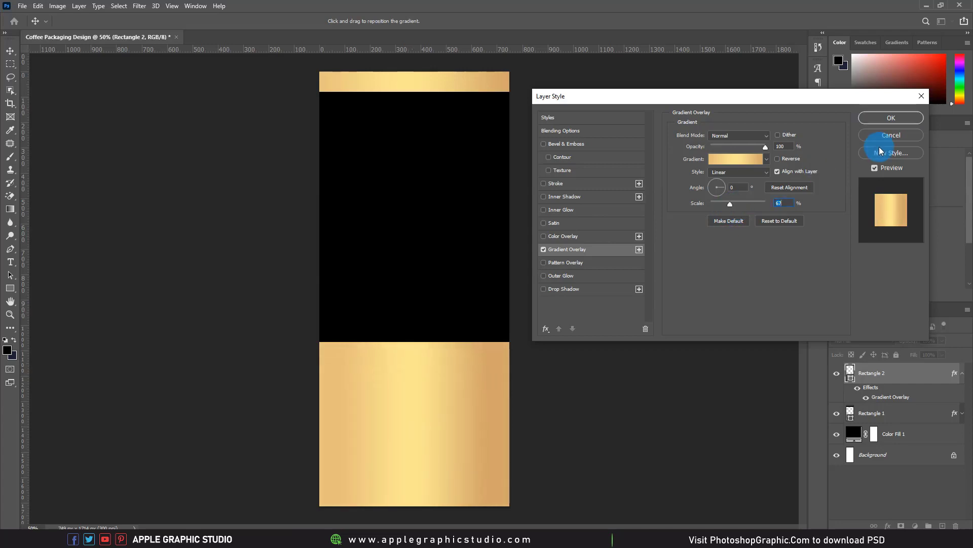
pyautogui.click(891, 118)
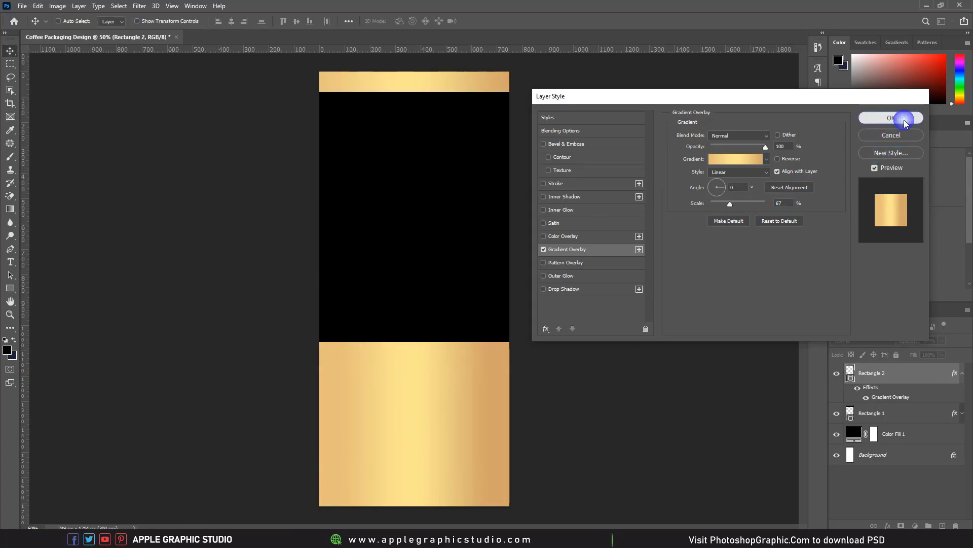
pyautogui.click(961, 376)
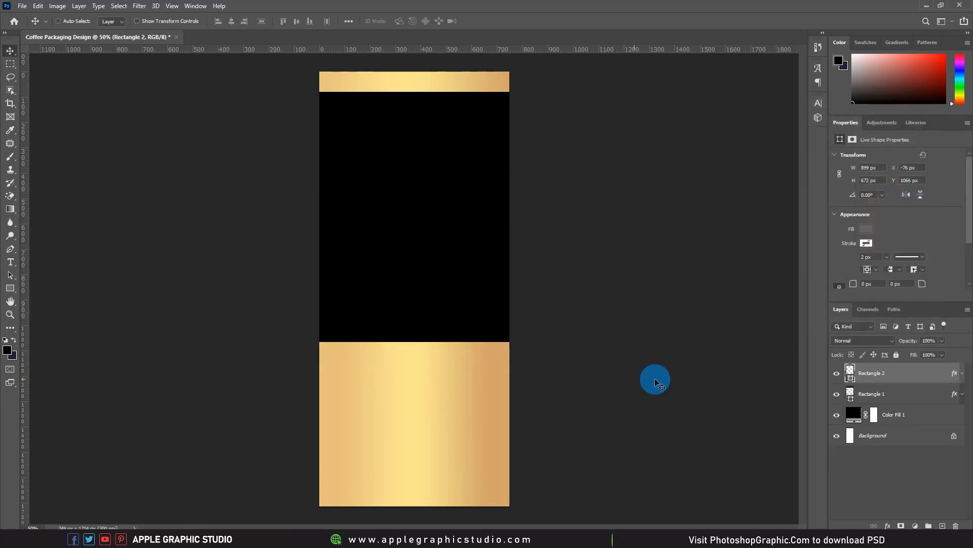
pyautogui.moveTo(426, 374); pyautogui.dragTo(424, 405)
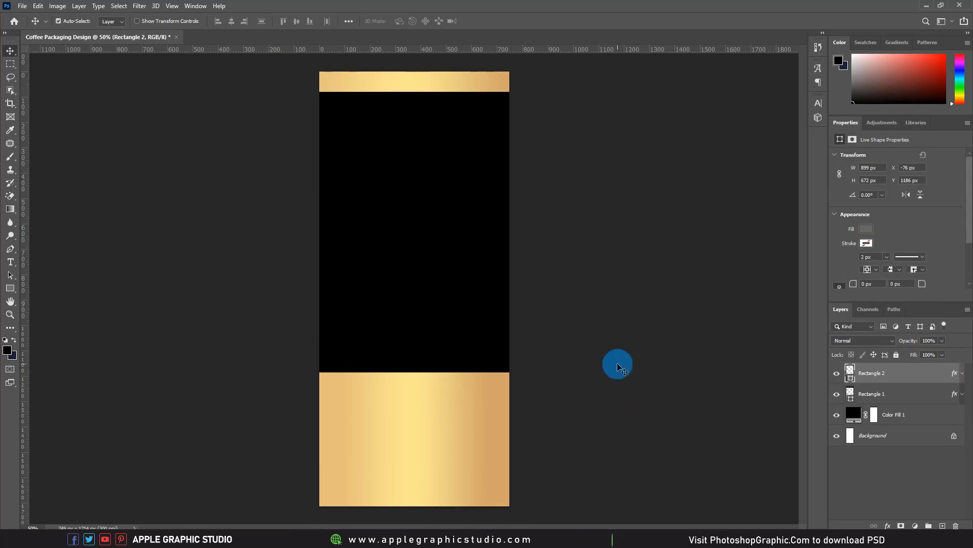
# Step: Place the Pngtree flying coffee liquid image from the desktop on the black area, scaled to 66.25%
pyautogui.click(922, 4)
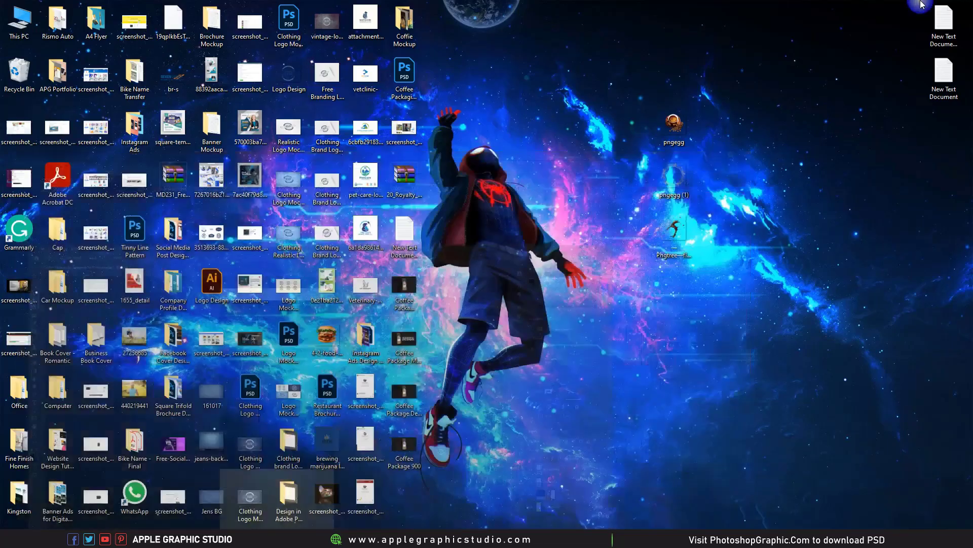
pyautogui.moveTo(101, 469); pyautogui.dragTo(74, 536)
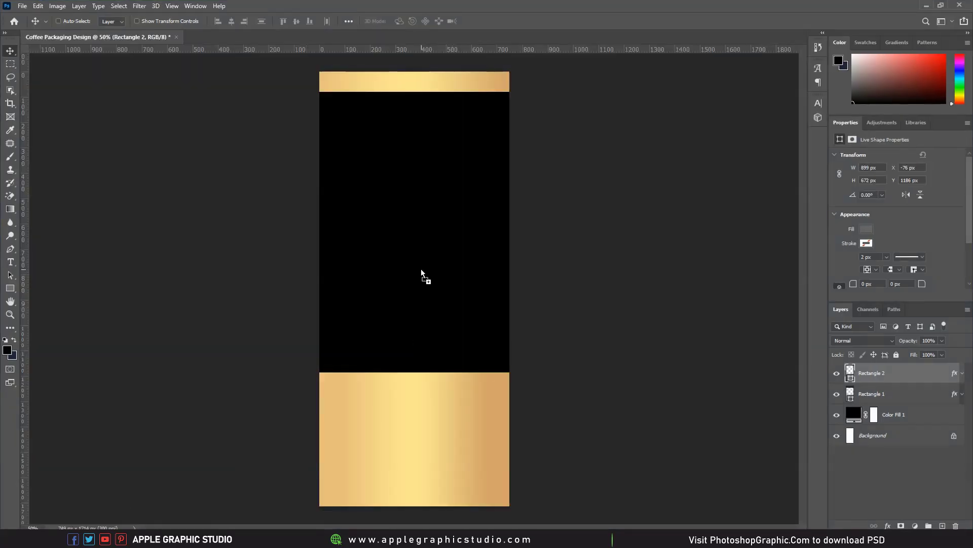
pyautogui.moveTo(422, 272); pyautogui.dragTo(463, 283)
pyautogui.moveTo(500, 339); pyautogui.dragTo(511, 349)
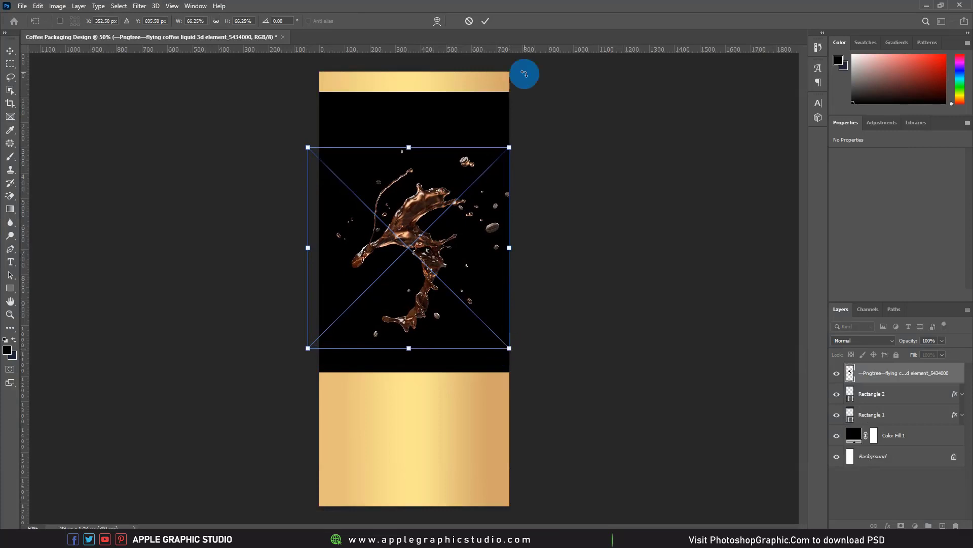
pyautogui.click(485, 21)
# Step: Add a Hue/Saturation adjustment layer above the coffee splash and raise the saturation to +25
pyautogui.keyDown('ctrl'); pyautogui.click(447, 239); pyautogui.keyUp('ctrl')
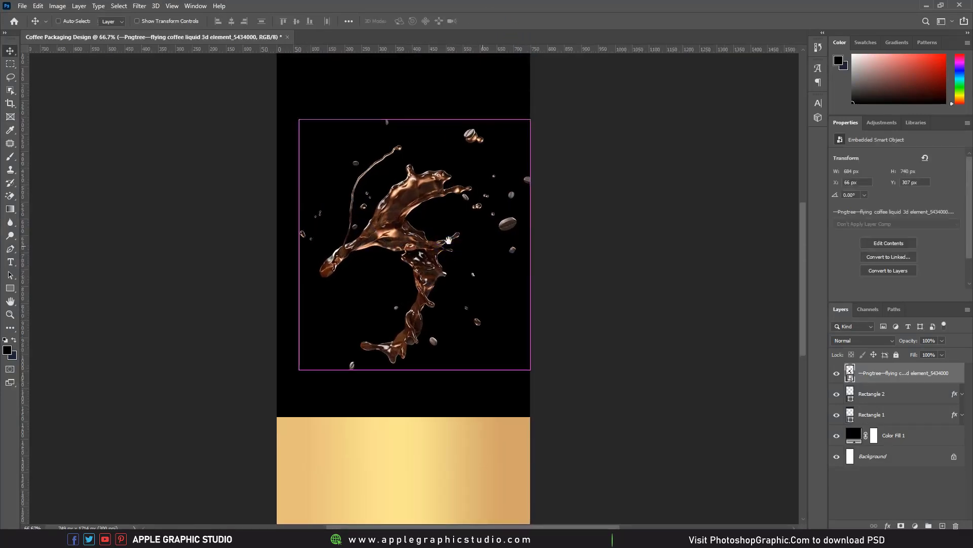
pyautogui.moveTo(530, 287); pyautogui.dragTo(539, 341)
pyautogui.click(569, 299)
pyautogui.keyDown('ctrl'); pyautogui.click(444, 255); pyautogui.keyUp('ctrl')
pyautogui.moveTo(504, 307); pyautogui.dragTo(506, 271)
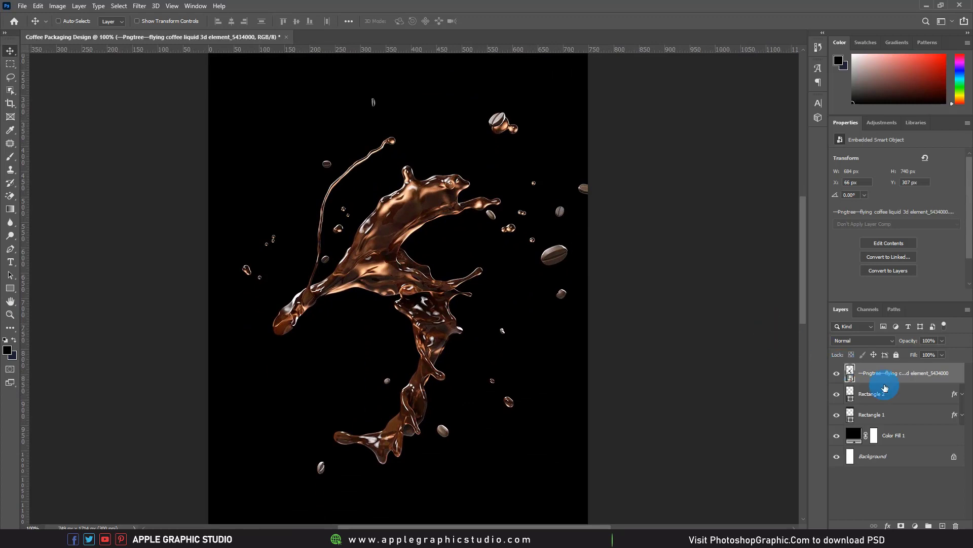
pyautogui.click(915, 524)
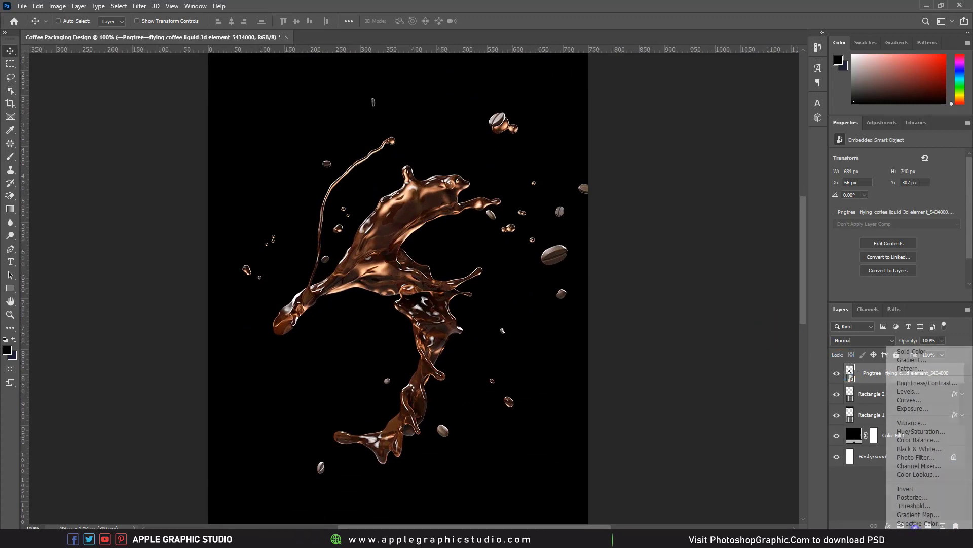
pyautogui.click(928, 431)
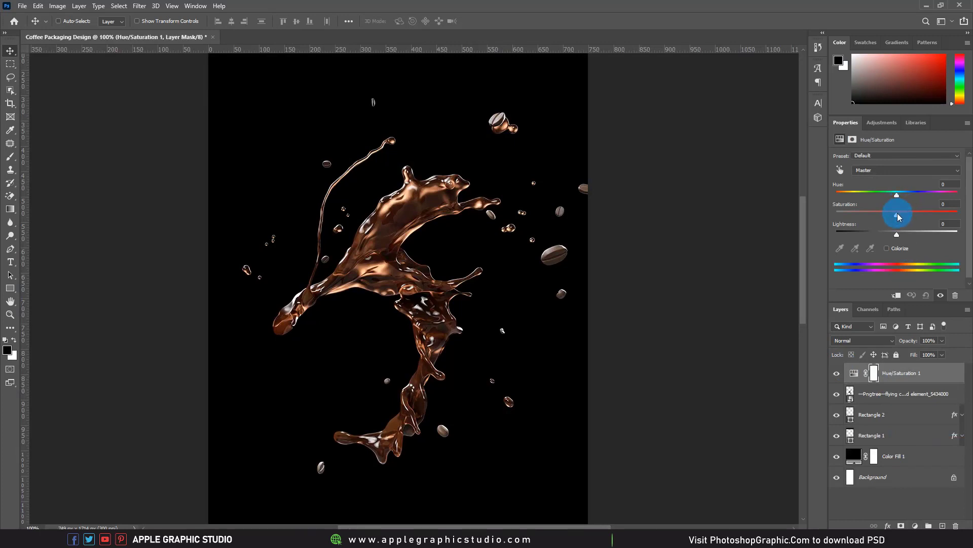
pyautogui.moveTo(898, 214); pyautogui.dragTo(898, 213)
pyautogui.moveTo(911, 217); pyautogui.dragTo(911, 217)
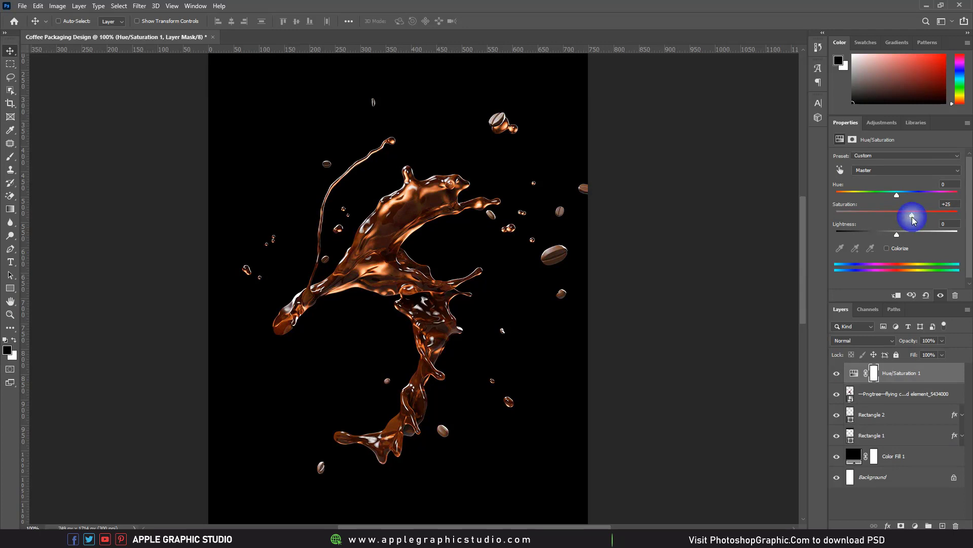
# Step: Compare the coffee splash with and without the Hue/Saturation 1 adjustment
pyautogui.click(836, 375)
pyautogui.click(837, 375)
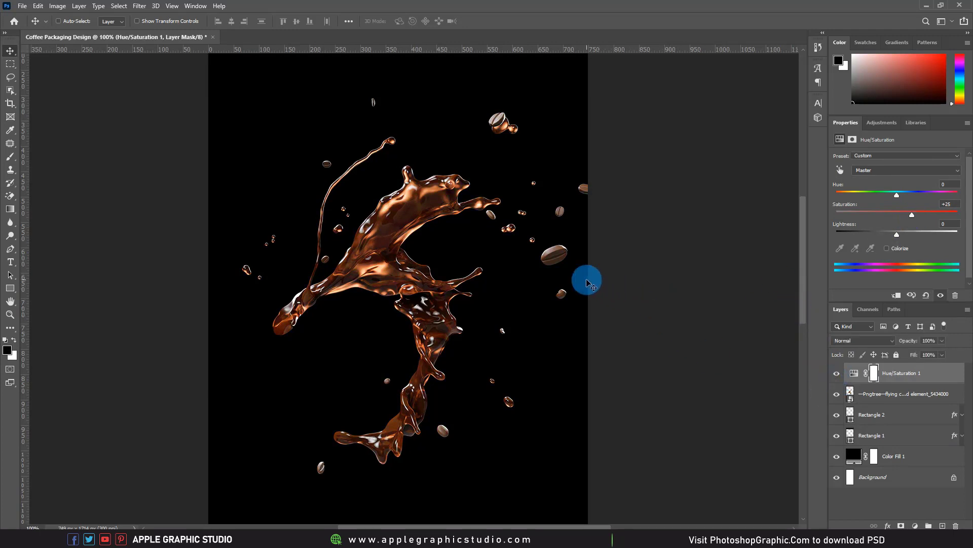
pyautogui.hotkey('ctrl', '-')
pyautogui.hotkey('ctrl', '-')
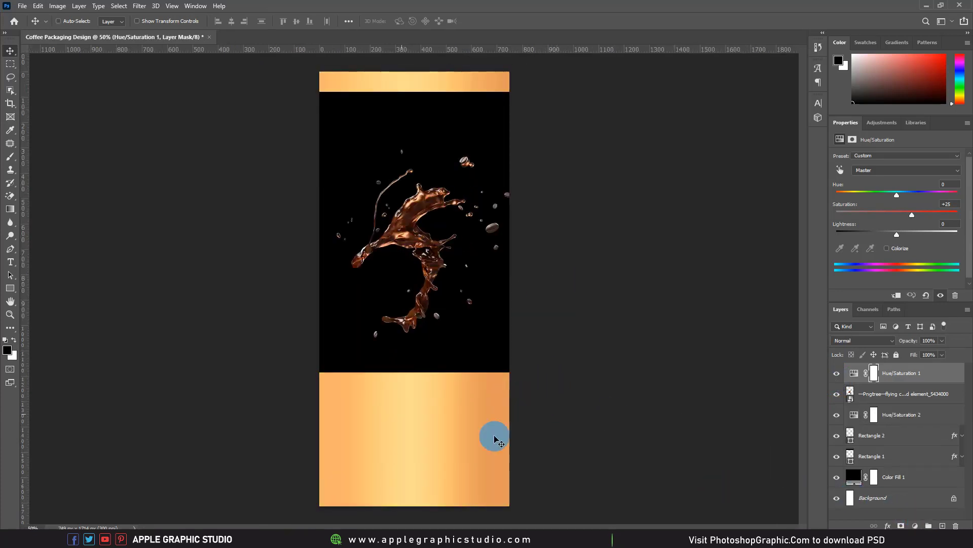
# Step: Add the white, centre-aligned text "100% Bangladeshi Coffee Brand" in 10 pt Alcubierre near the top of the black area
pyautogui.click(10, 263)
pyautogui.click(357, 108)
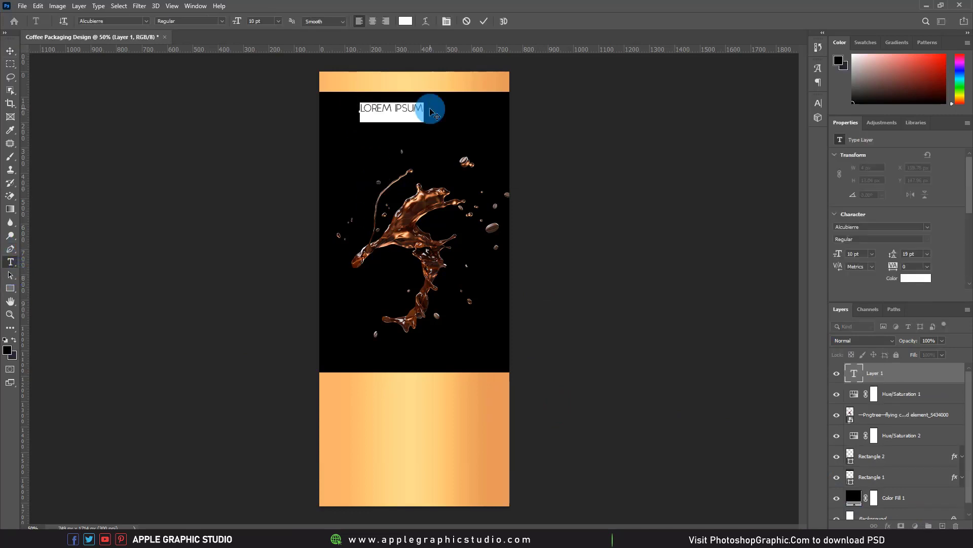
pyautogui.click(515, 215)
pyautogui.tripleClick(406, 109)
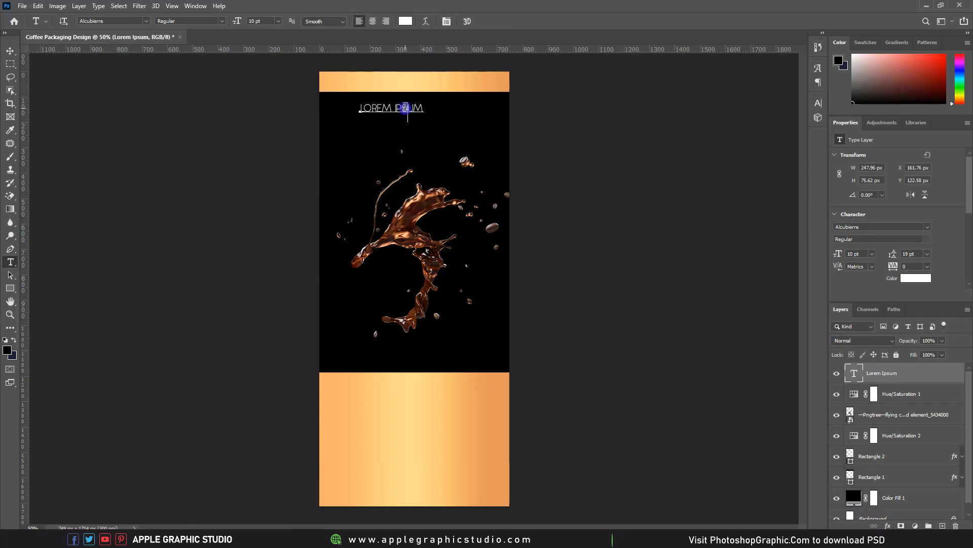
pyautogui.write('100% Bangladeshi Coffee Brand')
pyautogui.hotkey('ctrl', 'shift', 'c')
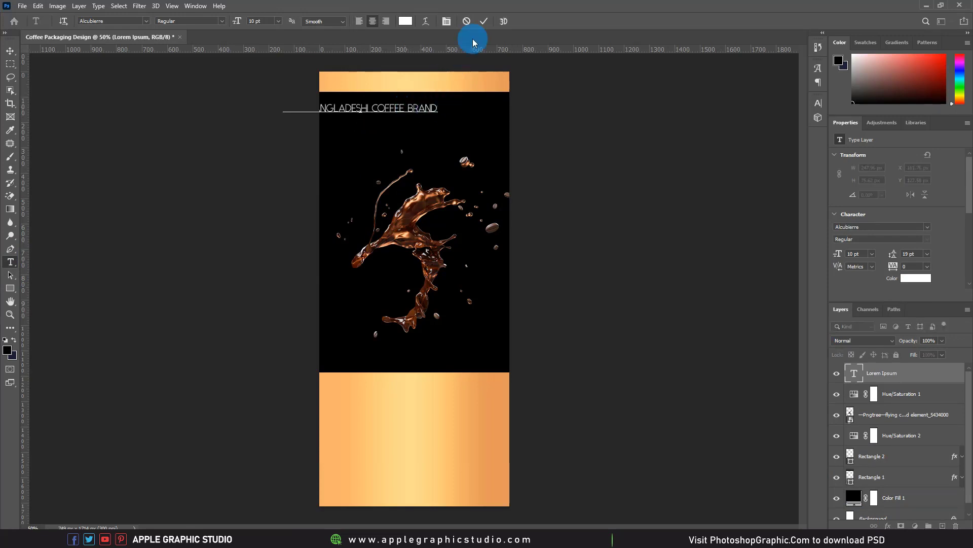
pyautogui.click(483, 21)
# Step: Move the text onto the top gold bar, scale it to 85.34% and position it at Y 24.84 px
pyautogui.click(10, 51)
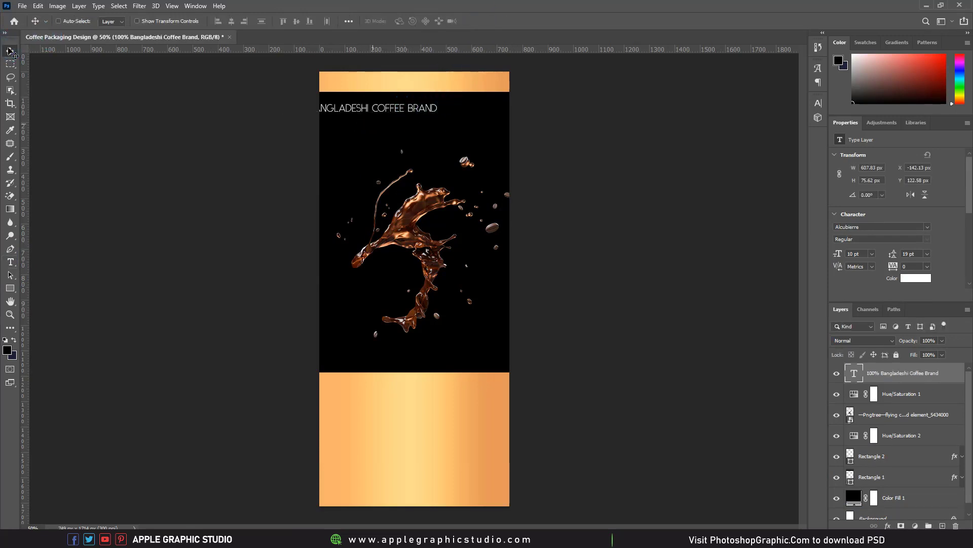
pyautogui.moveTo(373, 128); pyautogui.dragTo(425, 101)
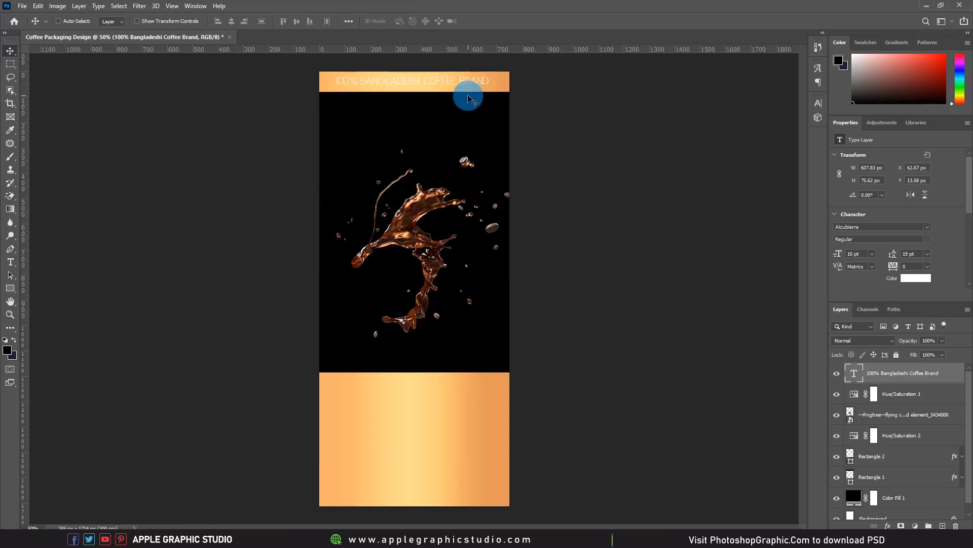
pyautogui.scroll(2, 396, 65)
pyautogui.moveTo(441, 177); pyautogui.dragTo(442, 252)
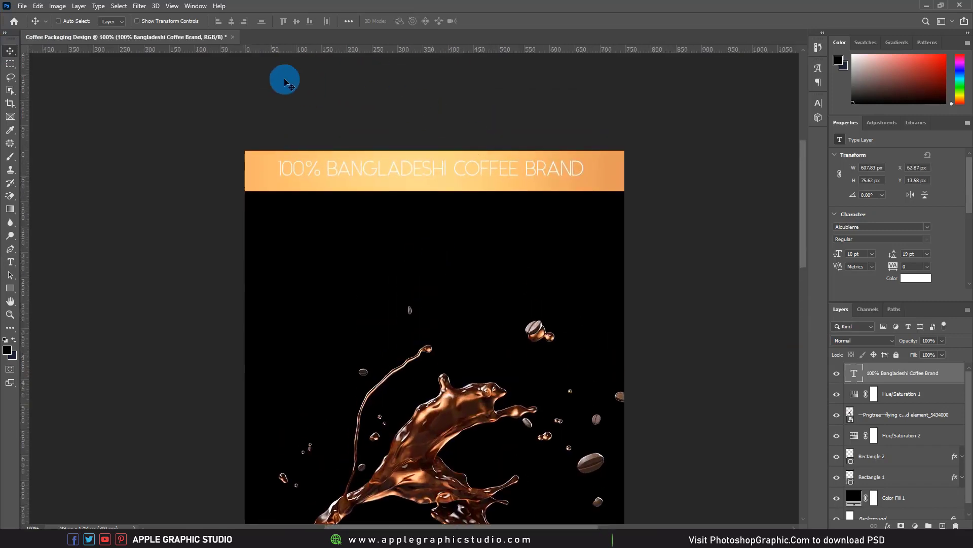
pyautogui.click(40, 6)
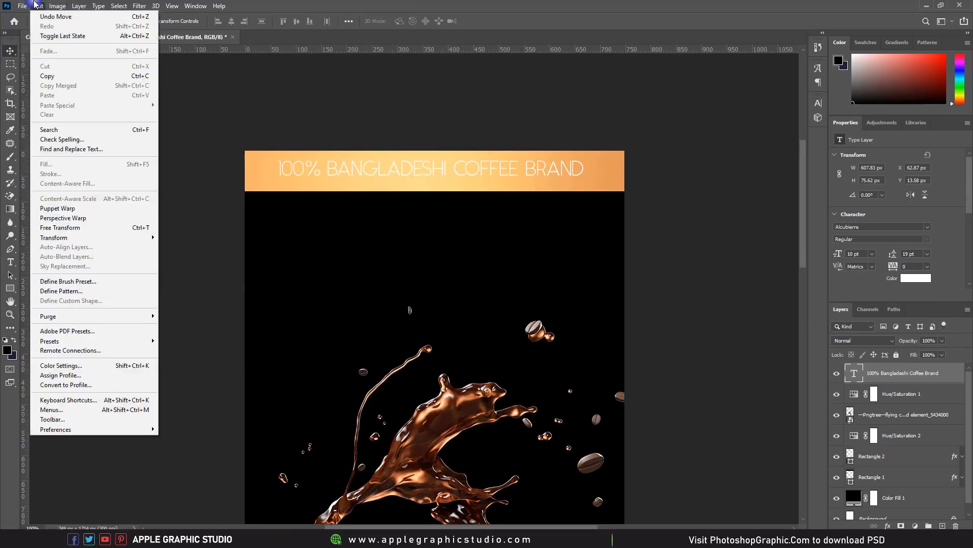
pyautogui.click(66, 223)
pyautogui.moveTo(584, 196); pyautogui.dragTo(514, 180)
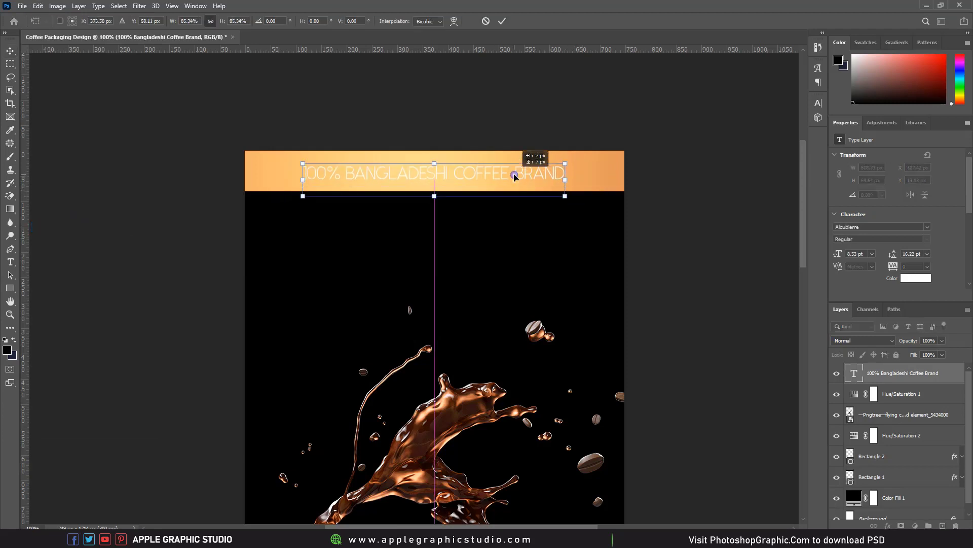
pyautogui.click(502, 21)
pyautogui.click(678, 168)
pyautogui.press('Up')
pyautogui.press('Up')
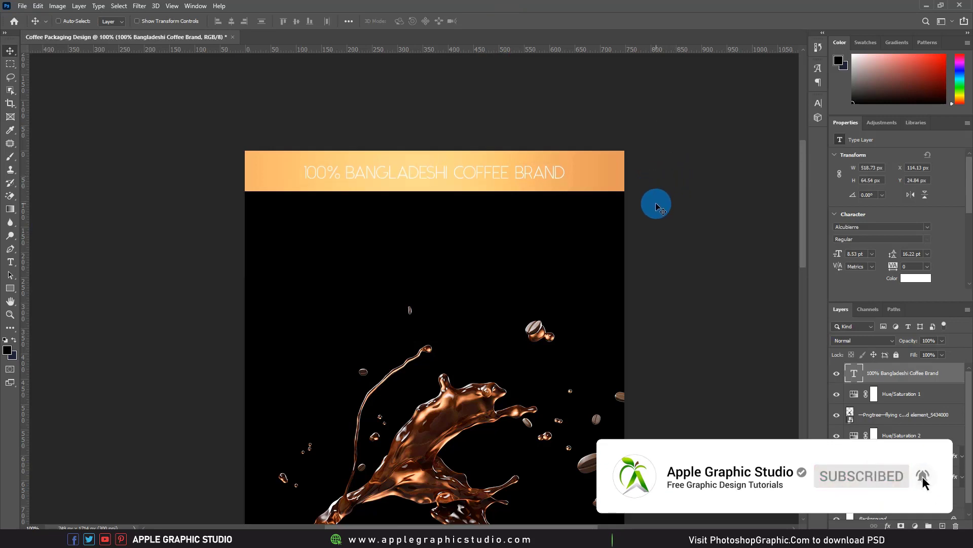
pyautogui.hotkey('ctrl', '-')
pyautogui.hotkey('ctrl', '-')
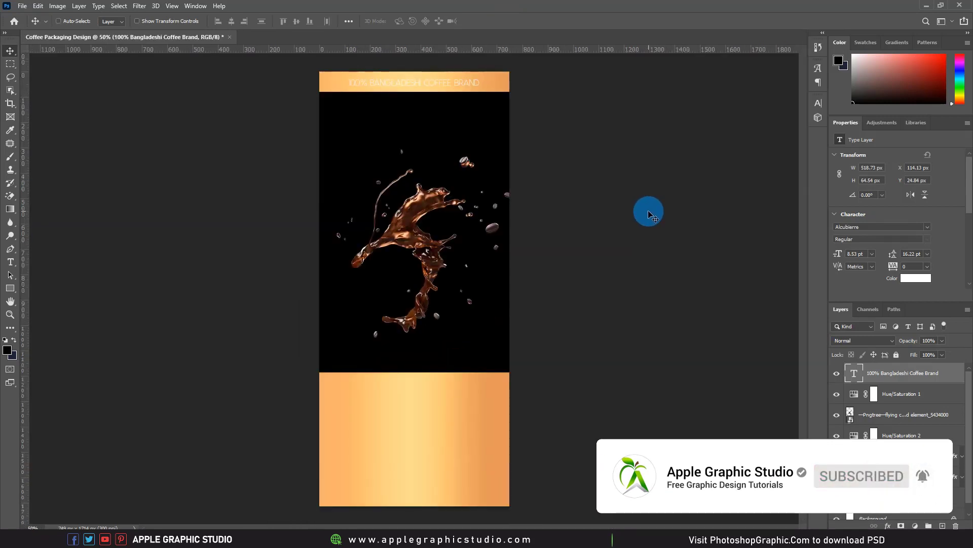
# Step: Change the top bar text's font to Roboto and scale it down to 7.27 pt
pyautogui.scroll(2, 392, 78)
pyautogui.moveTo(452, 173); pyautogui.dragTo(452, 220)
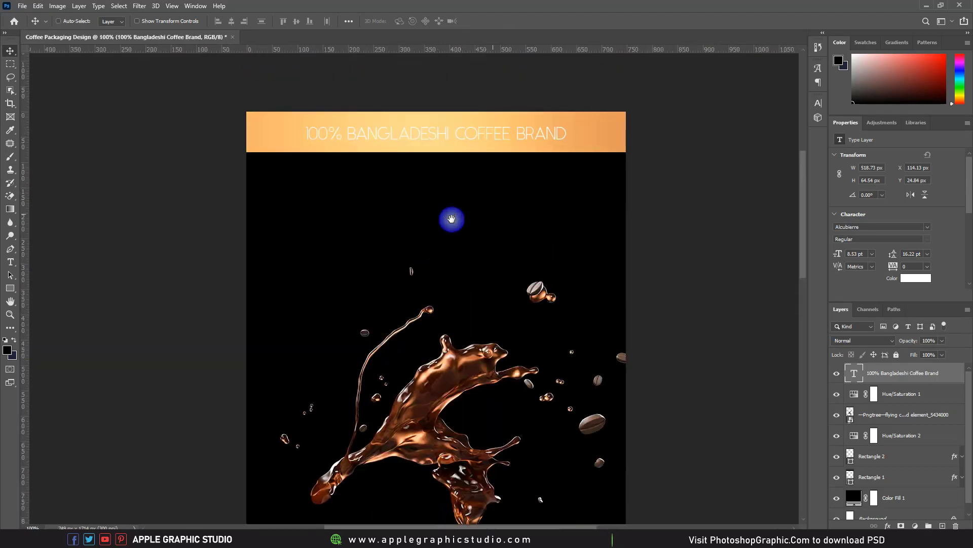
pyautogui.click(817, 103)
pyautogui.click(756, 116)
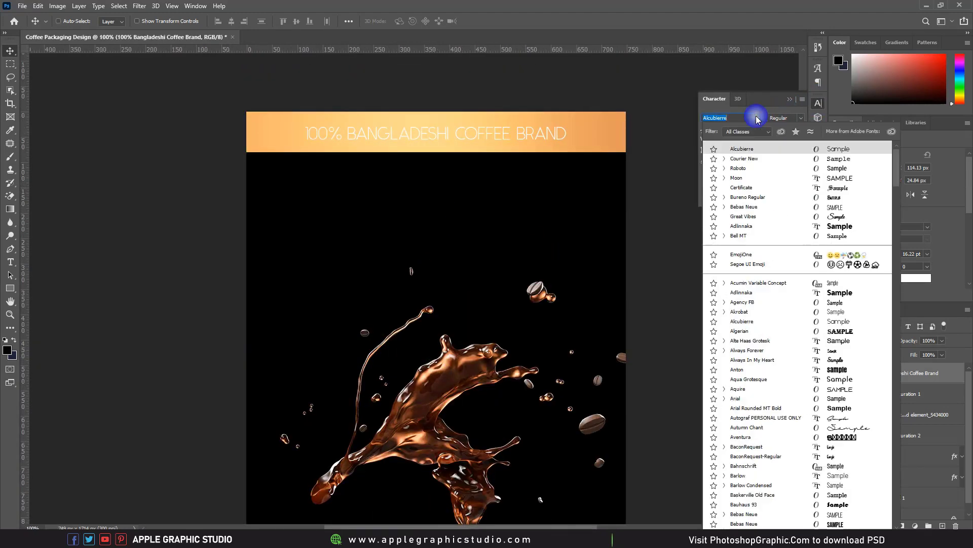
pyautogui.click(751, 170)
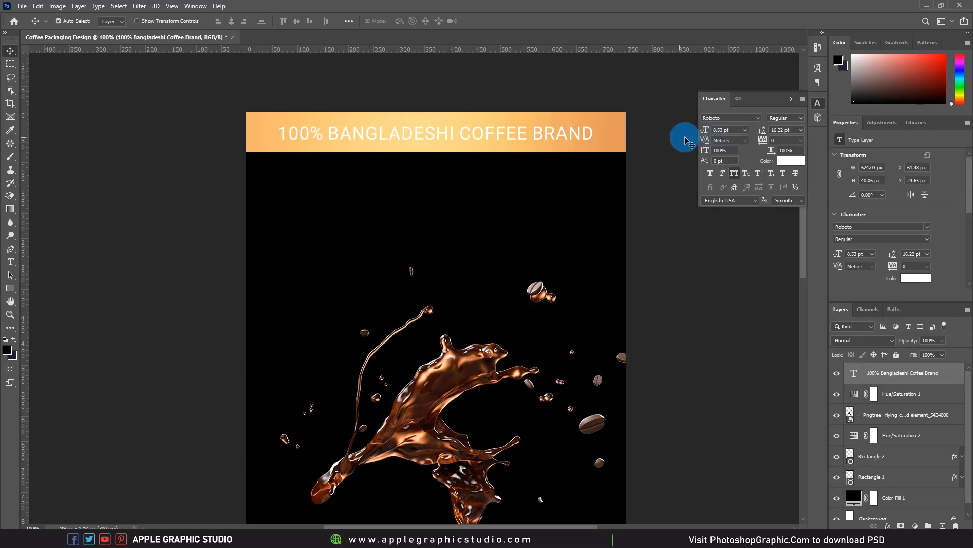
pyautogui.hotkey('ctrl', 't')
pyautogui.moveTo(596, 139); pyautogui.dragTo(568, 136)
pyautogui.click(502, 21)
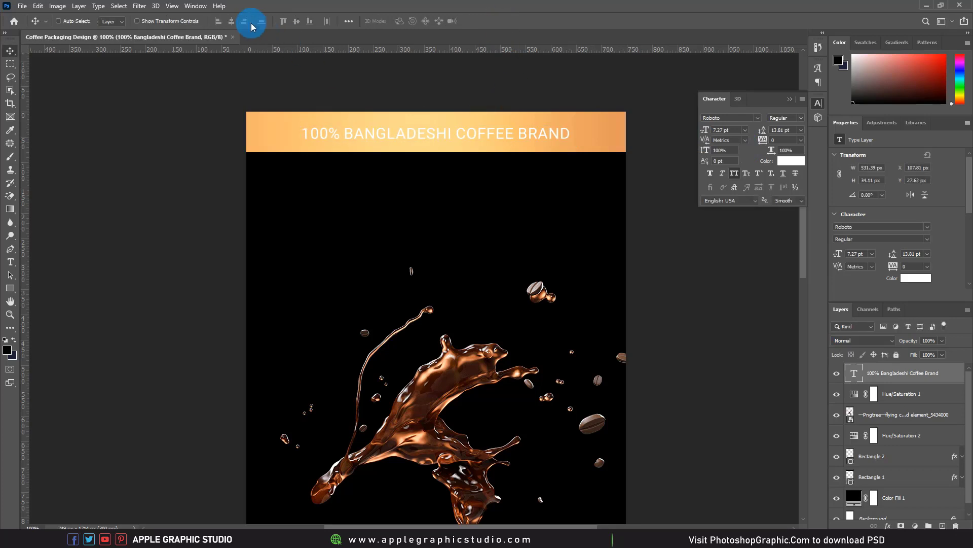
# Step: Centre the top bar text horizontally on the canvas and deselect
pyautogui.click(119, 6)
pyautogui.click(127, 17)
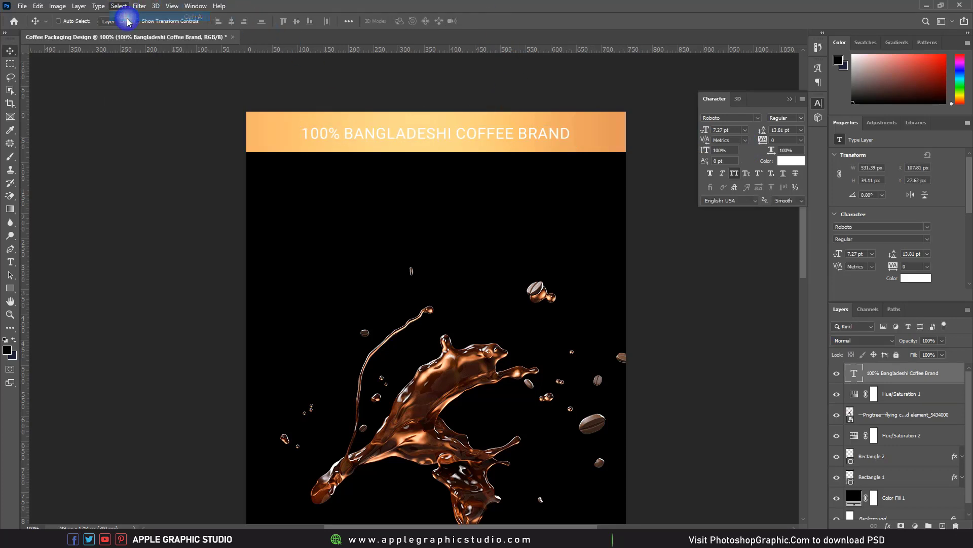
pyautogui.click(231, 21)
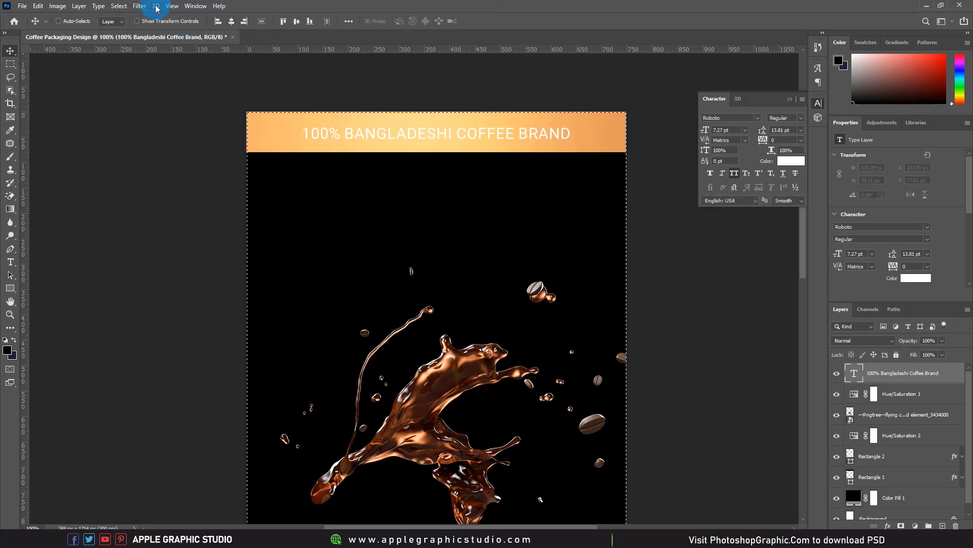
pyautogui.click(119, 6)
pyautogui.click(127, 26)
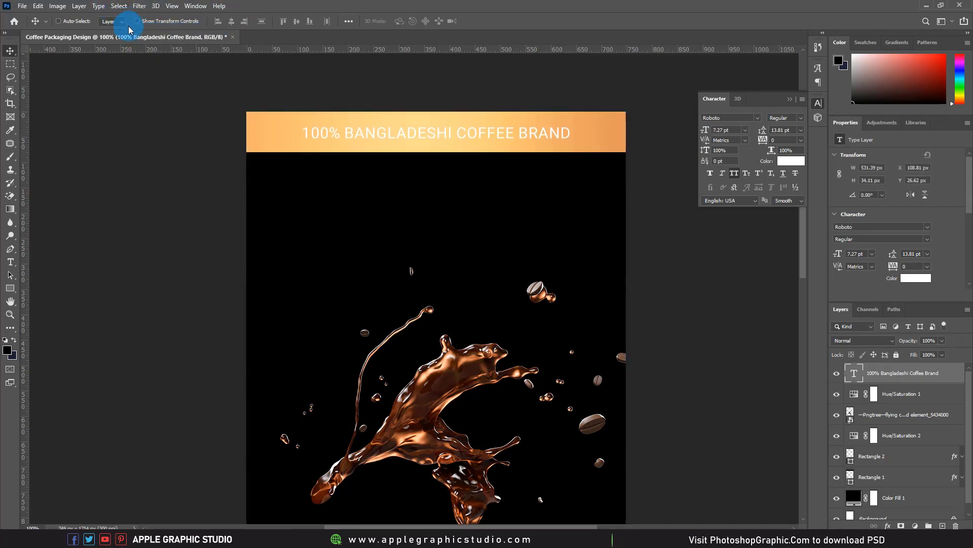
pyautogui.click(790, 99)
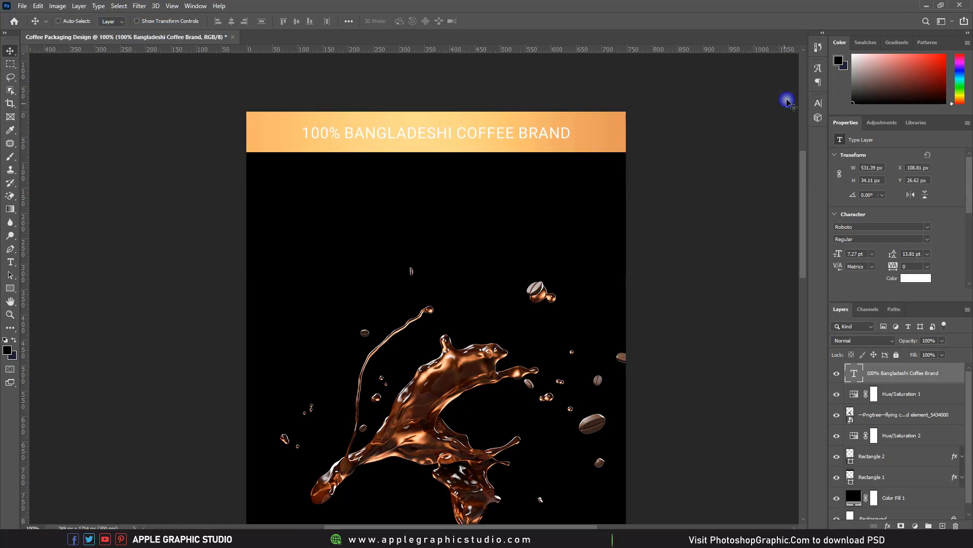
pyautogui.hotkey('ctrl', '-')
pyautogui.hotkey('ctrl', '-')
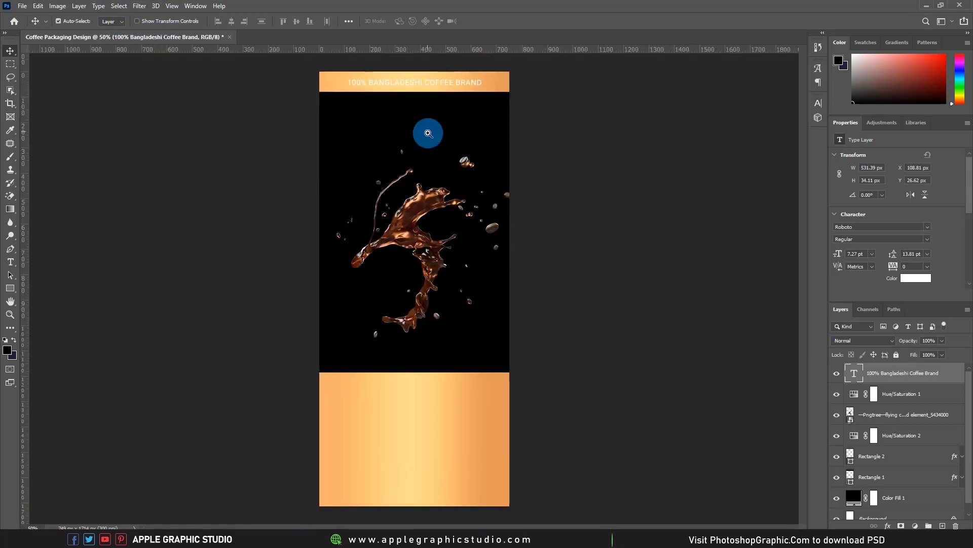
# Step: Place the pngegg coffee cup image from the desktop into the packaging document
pyautogui.keyDown('ctrl'); pyautogui.click(370, 128); pyautogui.keyUp('ctrl')
pyautogui.moveTo(439, 184); pyautogui.dragTo(440, 215)
pyautogui.scroll(-4, 659, 322)
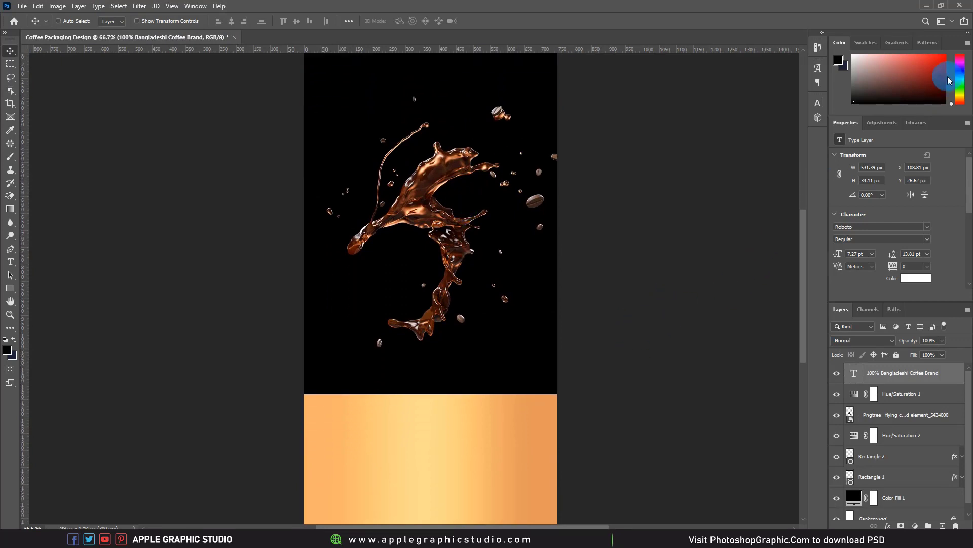
pyautogui.press('ctrl')
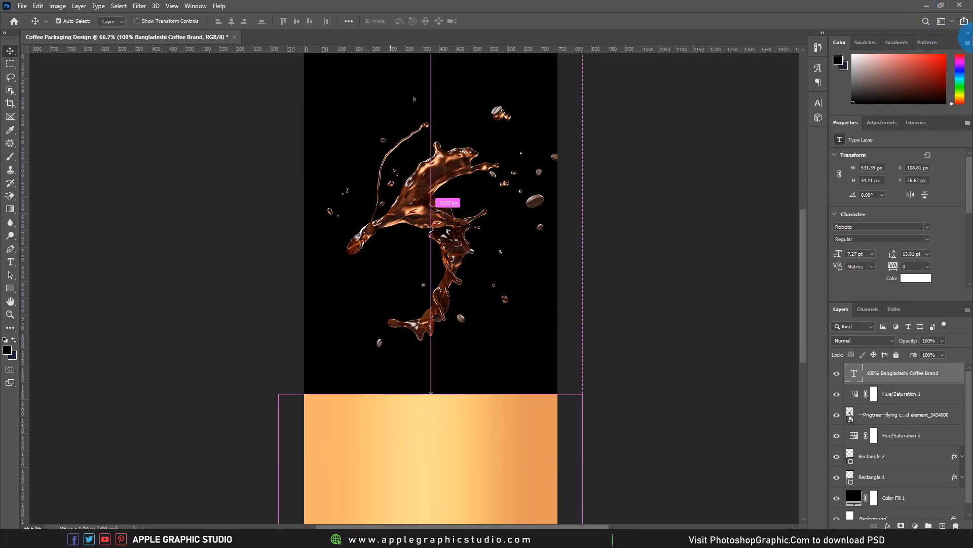
pyautogui.click(927, 6)
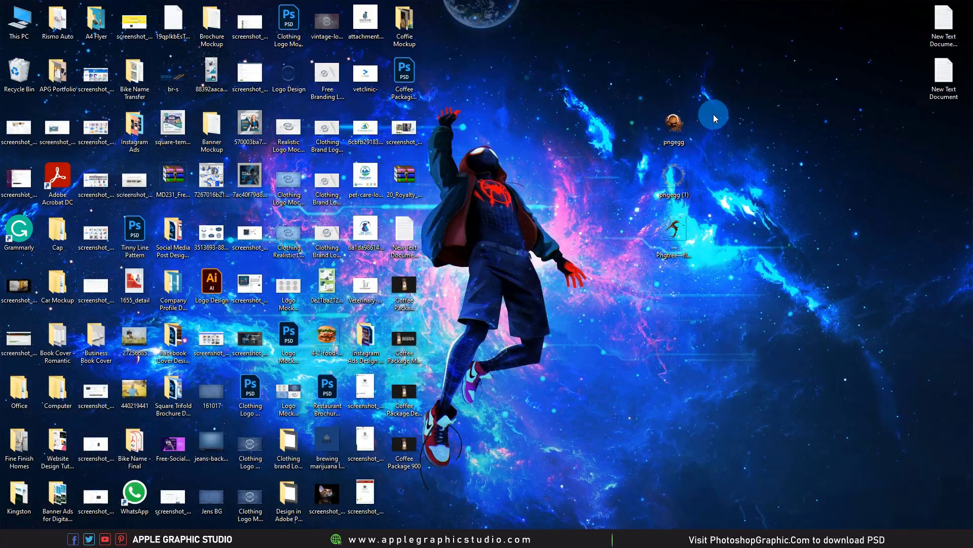
pyautogui.moveTo(680, 132); pyautogui.dragTo(234, 402)
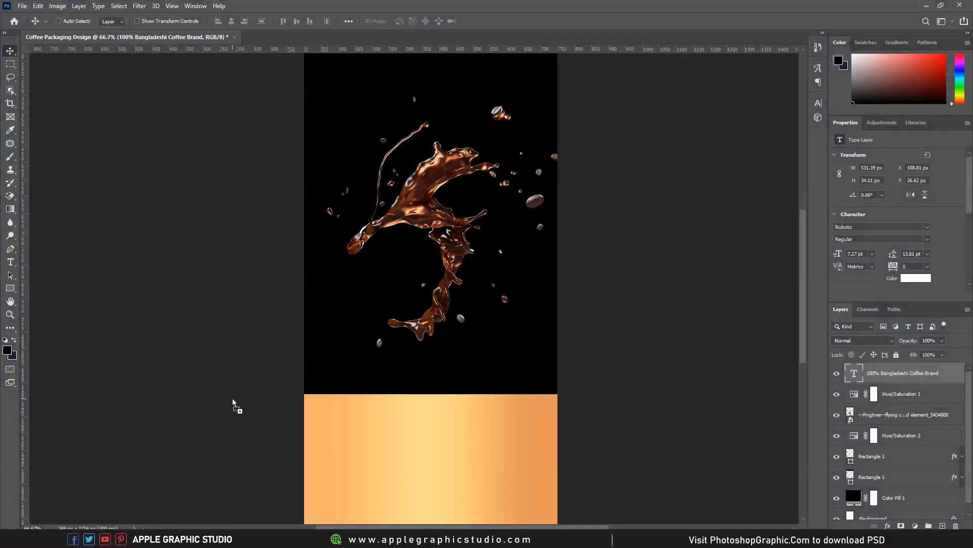
pyautogui.moveTo(361, 250); pyautogui.dragTo(359, 247)
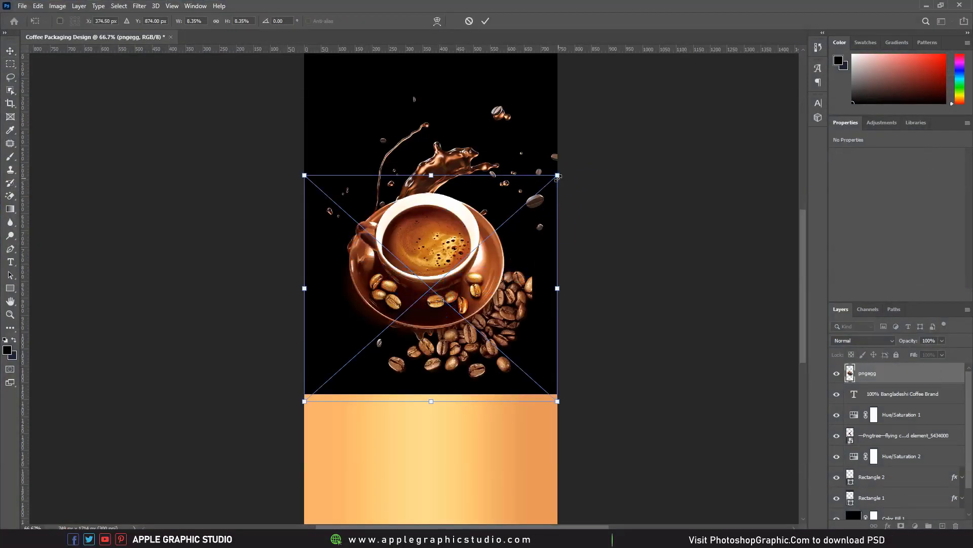
# Step: Scale the coffee cup image to 10.12% and move it down over the lower gold rectangle's upper edge to Y 759 px
pyautogui.moveTo(558, 178); pyautogui.dragTo(599, 170)
pyautogui.moveTo(490, 222)
pyautogui.mouseDown()
pyautogui.moveTo(499, 220)
pyautogui.moveTo(477, 242)
pyautogui.moveTo(479, 298)
pyautogui.mouseUp()
pyautogui.click(445, 76)
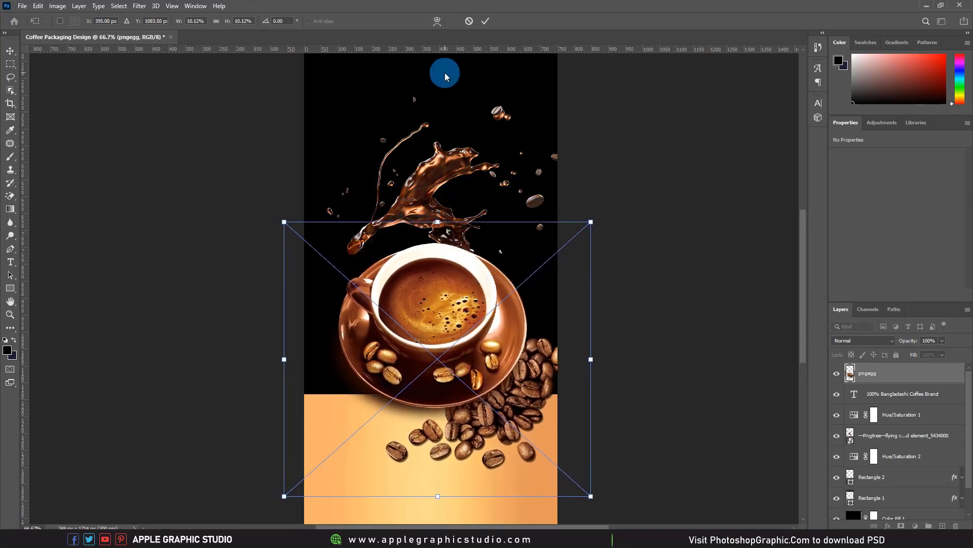
pyautogui.click(488, 21)
pyautogui.hotkey('ctrl', '-')
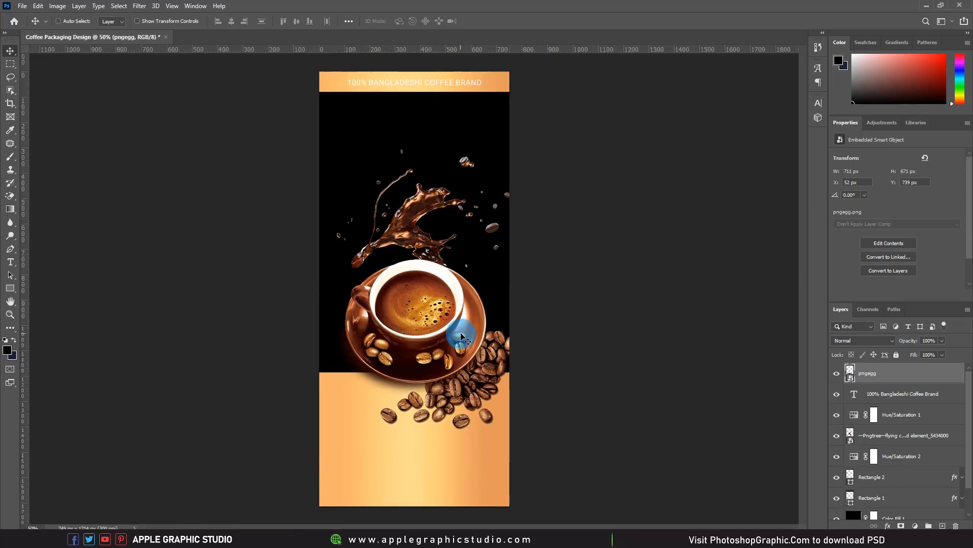
pyautogui.moveTo(461, 334); pyautogui.dragTo(462, 337)
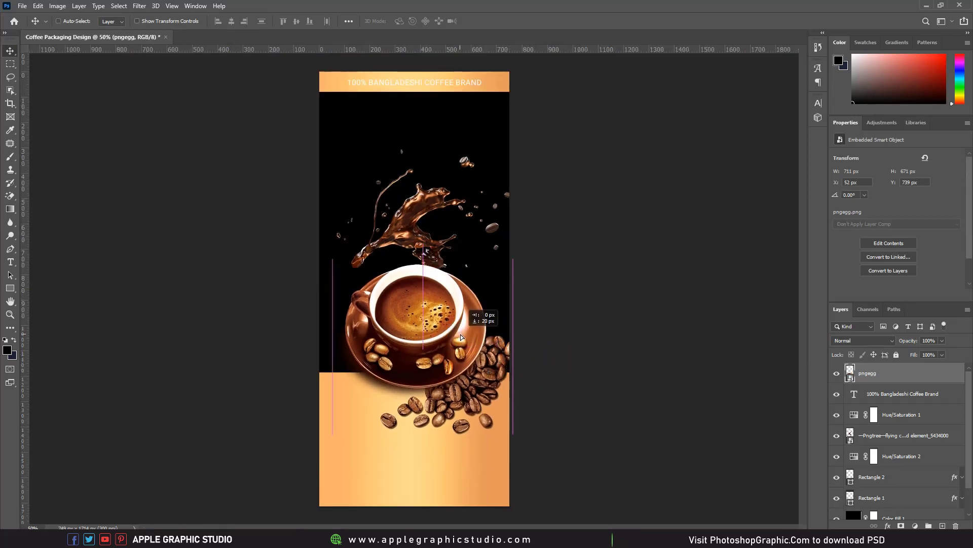
pyautogui.press('Left')
pyautogui.press('Left')
pyautogui.press('Left')
pyautogui.press('Left')
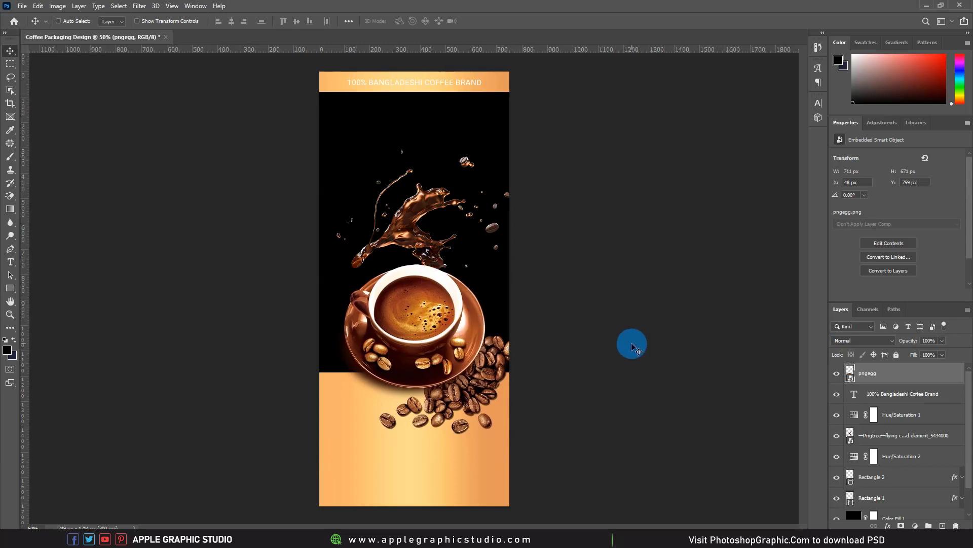
pyautogui.press('Right')
pyautogui.press('Right')
pyautogui.press('Right')
pyautogui.press('Right')
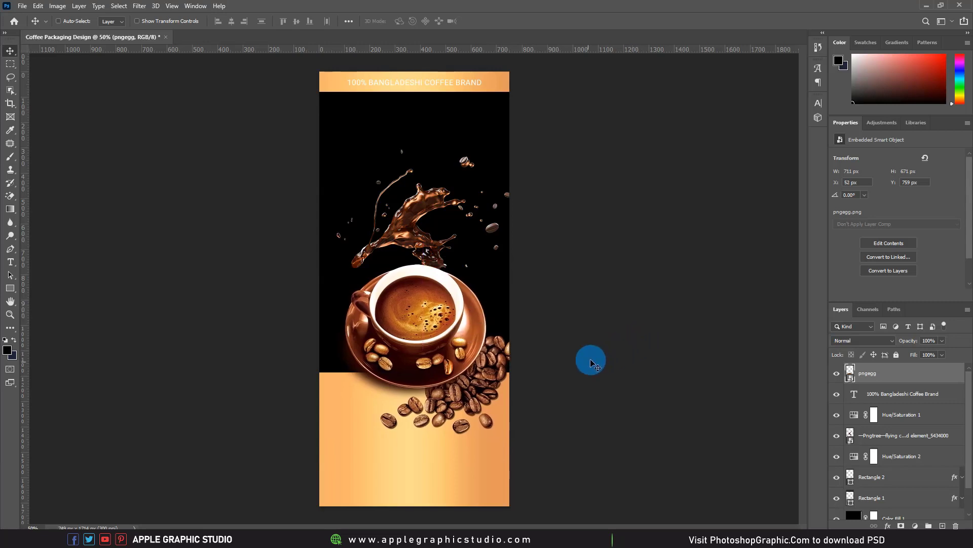
# Step: Add a layer mask to the pngegg coffee cup layer
pyautogui.keyDown('ctrl'); pyautogui.click(365, 434); pyautogui.keyUp('ctrl')
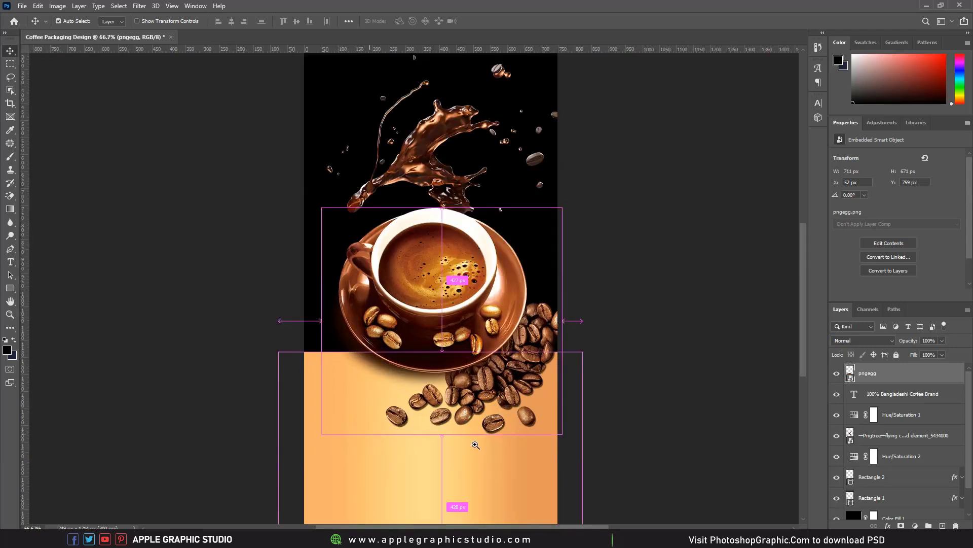
pyautogui.moveTo(474, 444); pyautogui.dragTo(471, 315)
pyautogui.moveTo(471, 237); pyautogui.dragTo(454, 406)
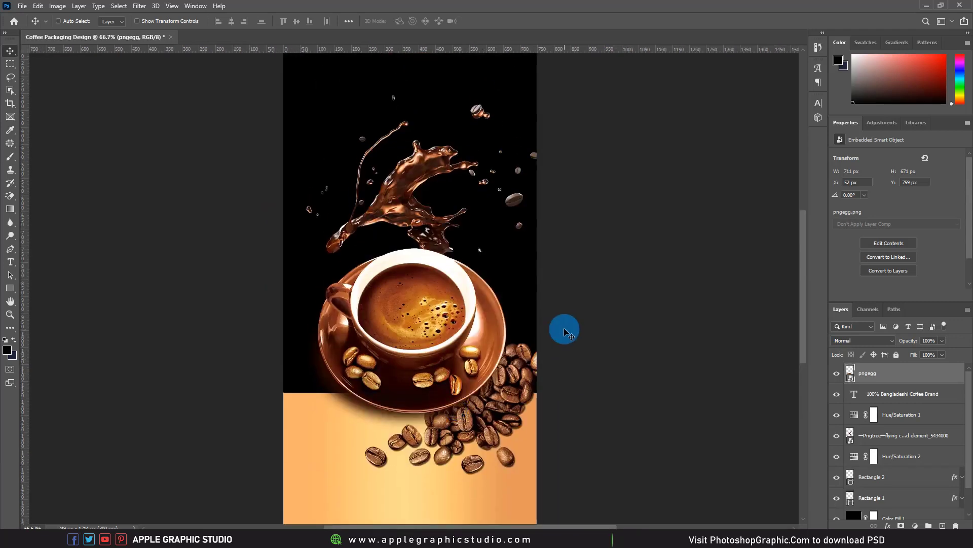
pyautogui.hotkey('ctrl', '-')
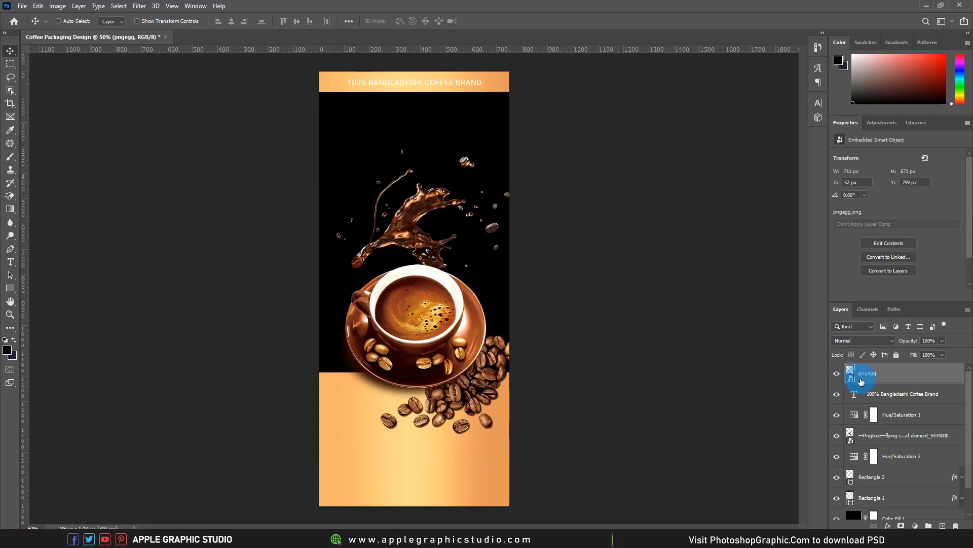
pyautogui.click(901, 526)
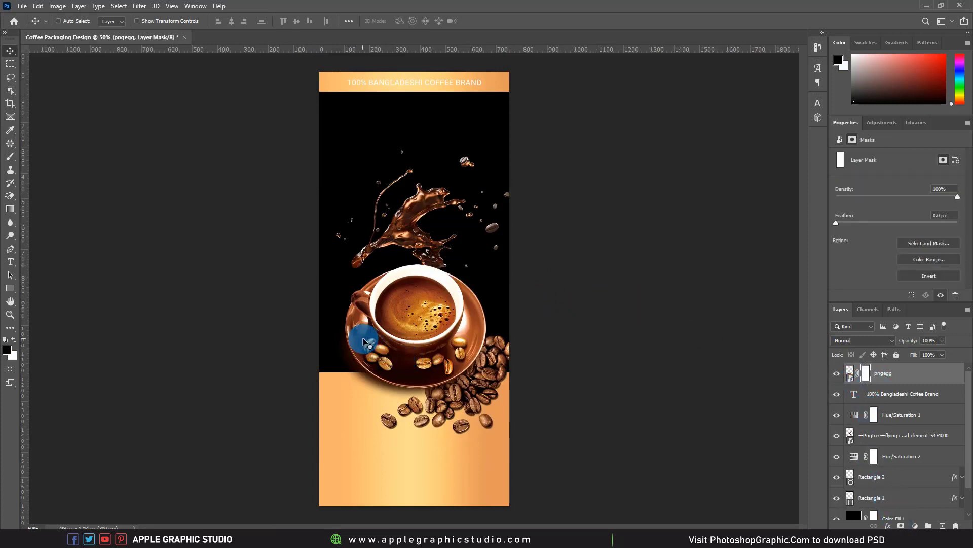
# Step: Undo the coffee cup's layer mask and move its layer below the 100% Bangladeshi Coffee Brand text layer
pyautogui.hotkey('ctrl', 'z')
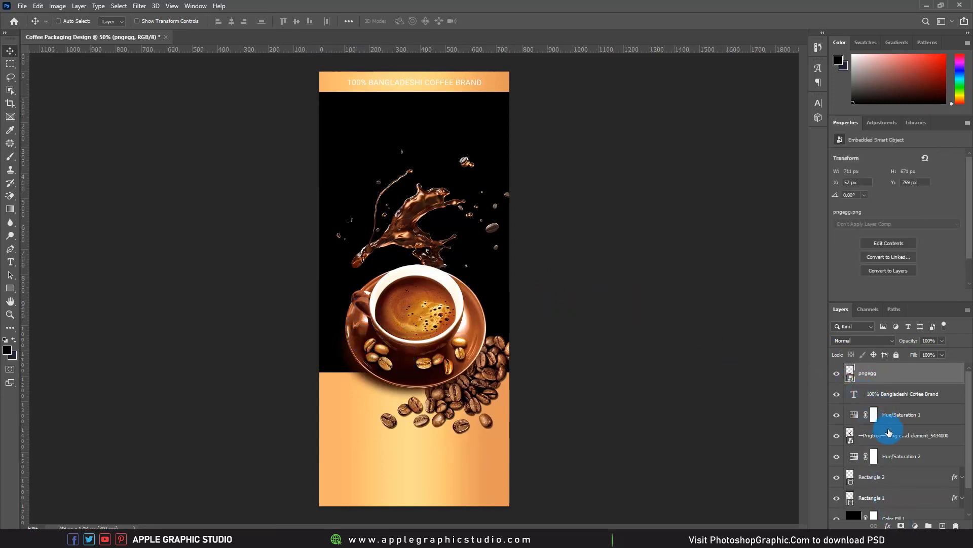
pyautogui.moveTo(895, 374); pyautogui.dragTo(890, 398)
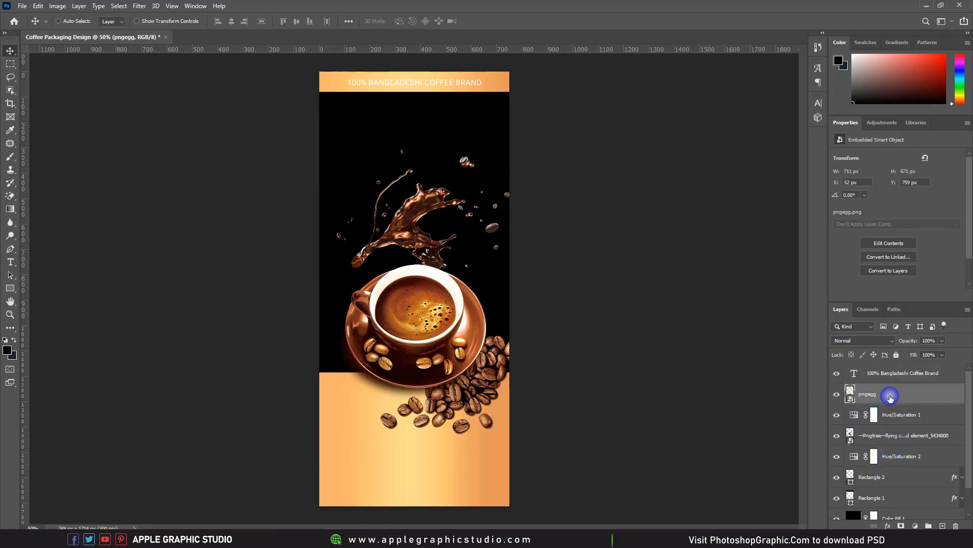
# Step: Add a layer mask to the flying coffee splash layer and paint out the stray bean and droplets above the splash with black
pyautogui.click(898, 437)
pyautogui.click(901, 526)
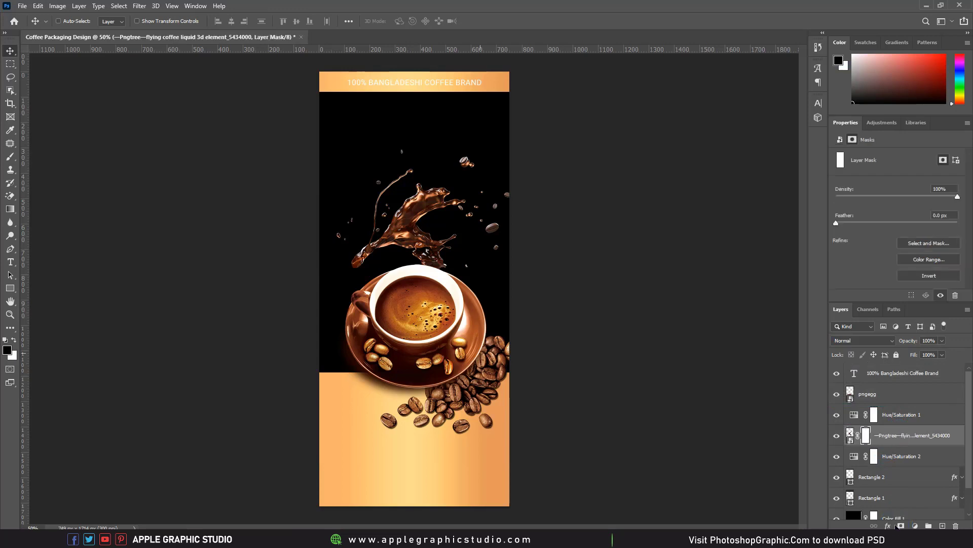
pyautogui.click(13, 158)
pyautogui.hotkey('ctrl', '+')
pyautogui.hotkey('ctrl', '+')
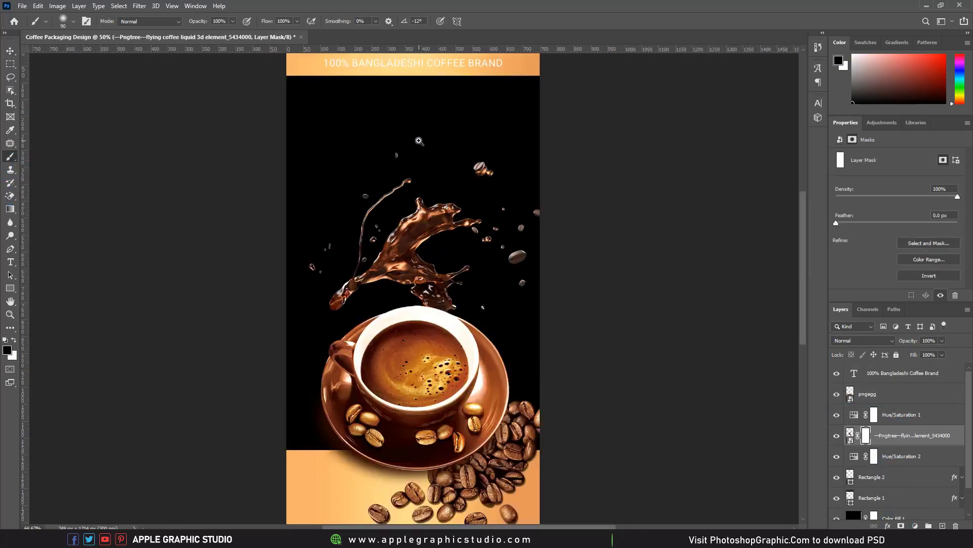
pyautogui.scroll(4, 367, 232)
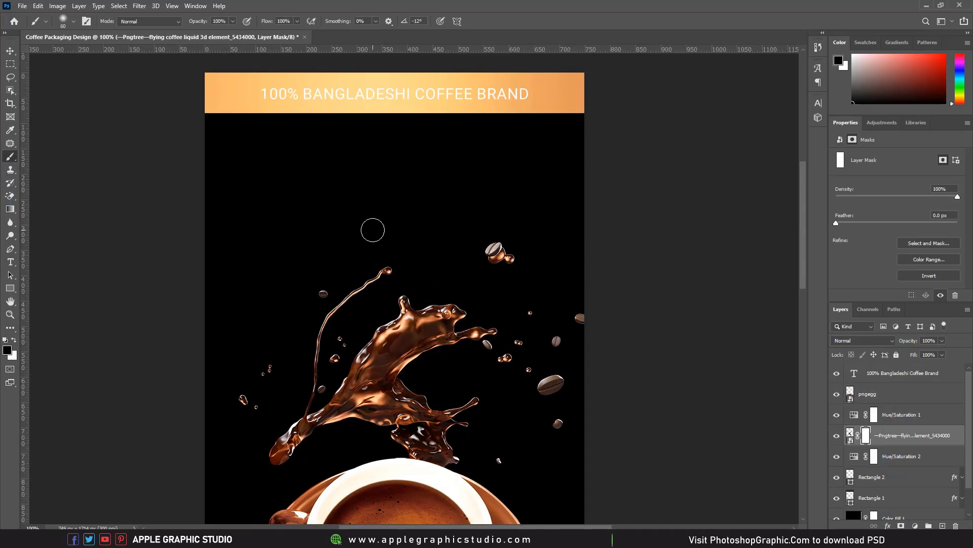
pyautogui.moveTo(610, 239); pyautogui.dragTo(487, 269)
pyautogui.hotkey('ctrl', '-')
pyautogui.hotkey('ctrl', '-')
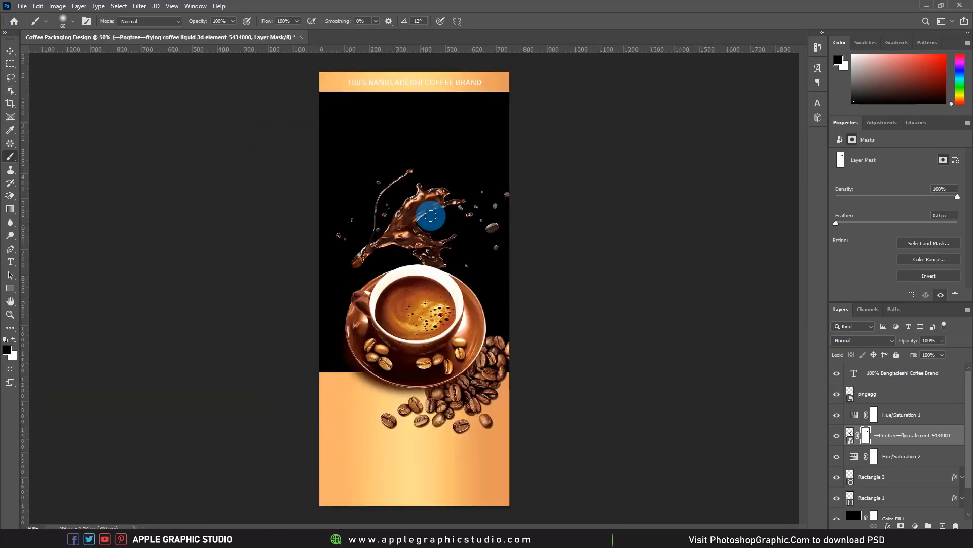
pyautogui.click(8, 55)
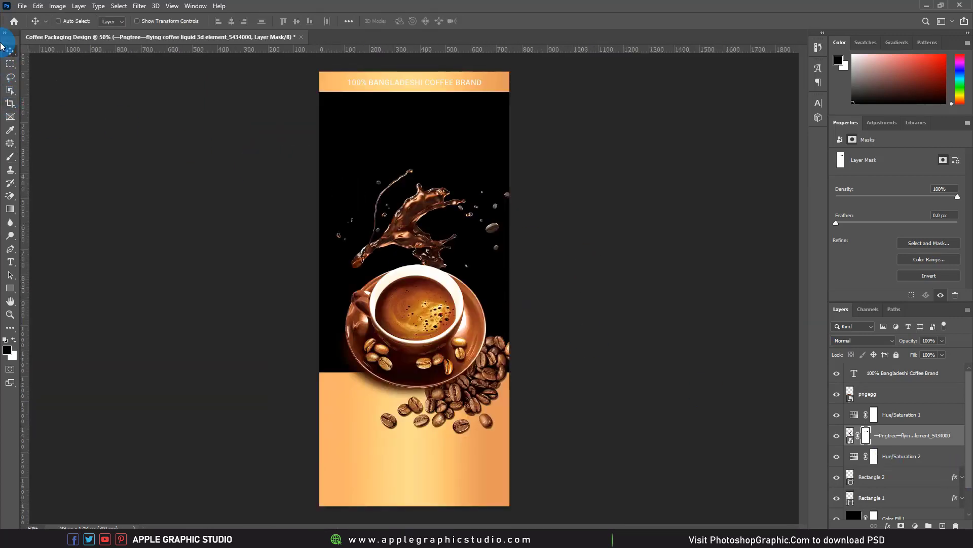
# Step: Rotate the coffee splash by -14.2° and move it down toward the cup to about X 373.5 px, Y 737.5 px
pyautogui.click(38, 6)
pyautogui.click(76, 227)
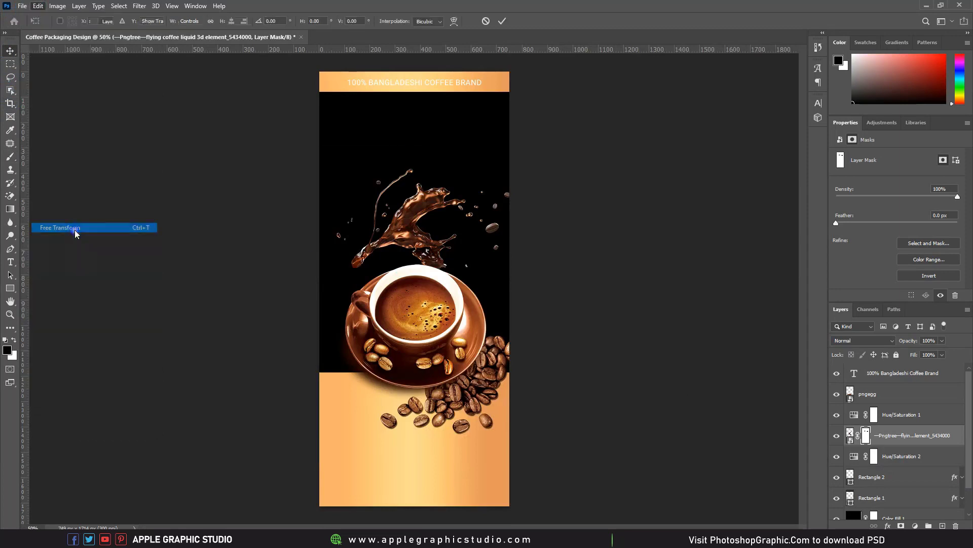
pyautogui.hotkey('ctrl', '+')
pyautogui.moveTo(573, 259); pyautogui.dragTo(581, 212)
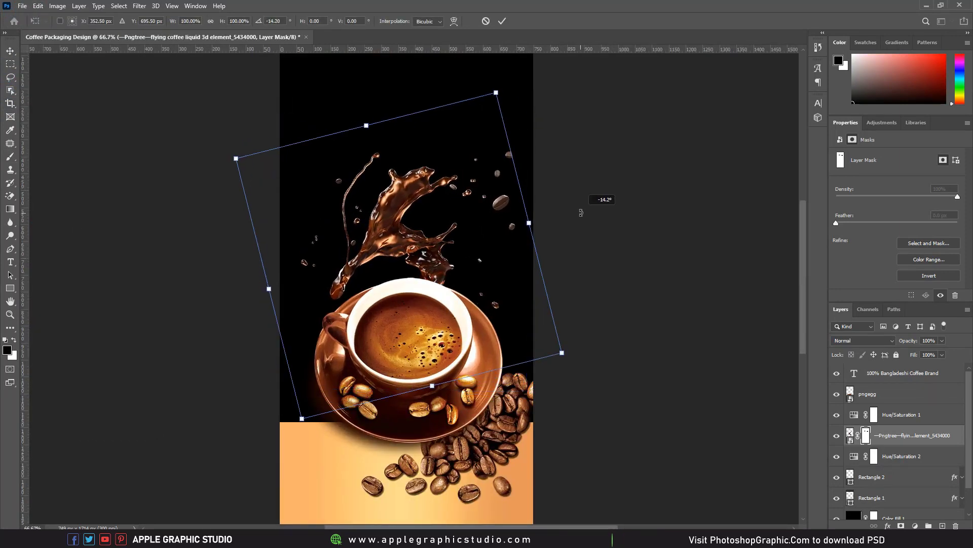
pyautogui.moveTo(410, 226); pyautogui.dragTo(423, 245)
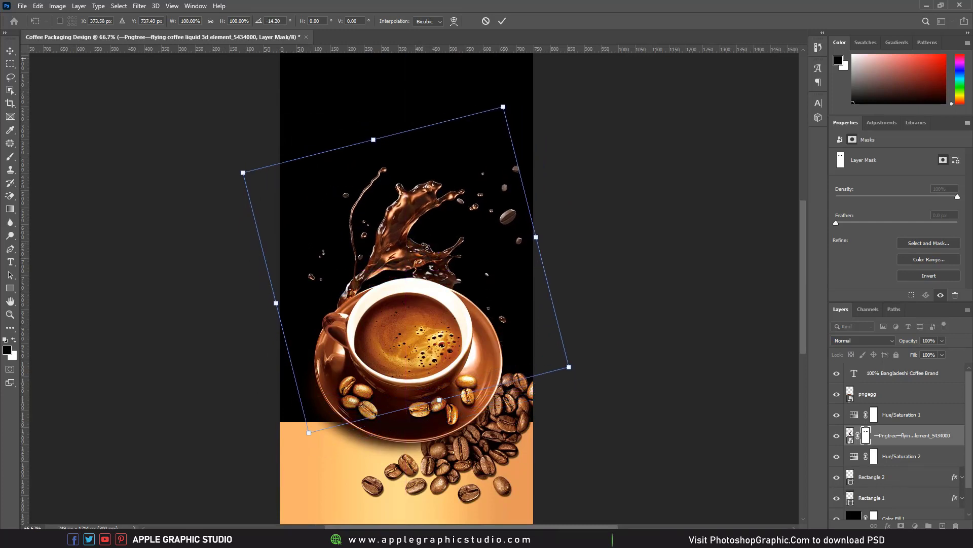
pyautogui.click(502, 21)
# Step: Group the coffee splash layer together with the Hue/Saturation 1 adjustment layer
pyautogui.keyDown('ctrl'); pyautogui.click(903, 425); pyautogui.keyUp('ctrl')
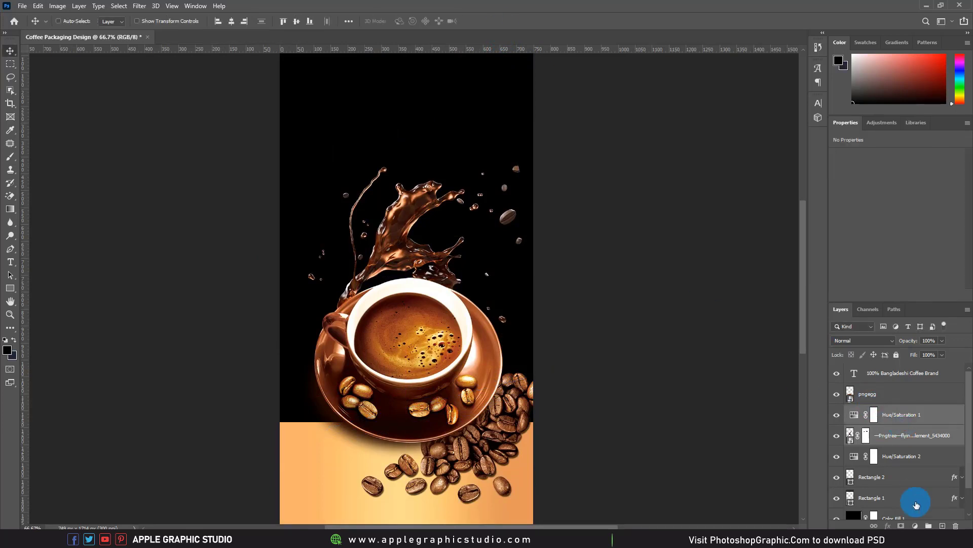
pyautogui.click(928, 525)
pyautogui.moveTo(887, 413); pyautogui.dragTo(885, 386)
pyautogui.moveTo(426, 255); pyautogui.dragTo(445, 280)
pyautogui.hotkey('ctrl', 'z')
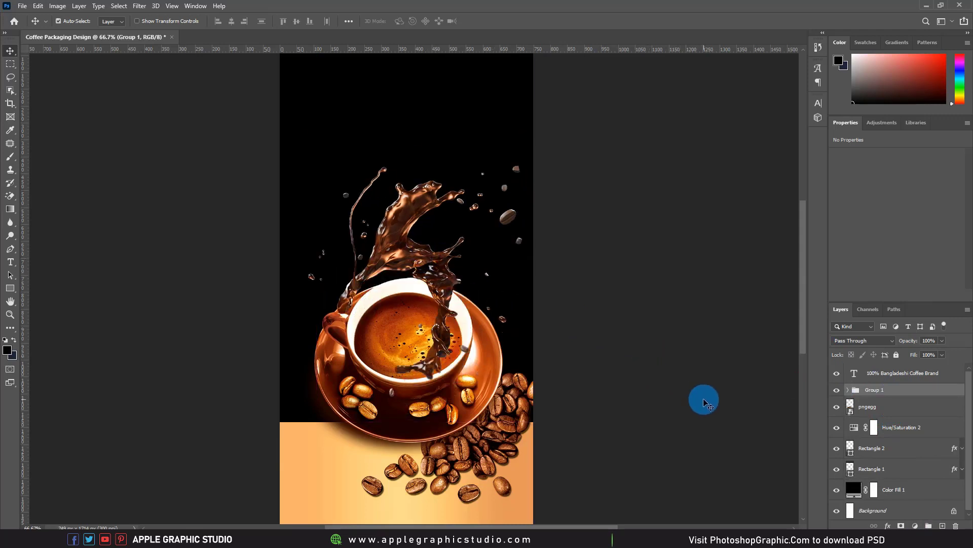
pyautogui.hotkey('ctrl', '[')
# Step: Move the splash group down behind the cup's rim and nudge it 10 px left and 4 px down
pyautogui.moveTo(459, 231); pyautogui.dragTo(458, 236)
pyautogui.moveTo(517, 257)
pyautogui.mouseDown()
pyautogui.moveTo(521, 219)
pyautogui.moveTo(517, 256)
pyautogui.mouseUp()
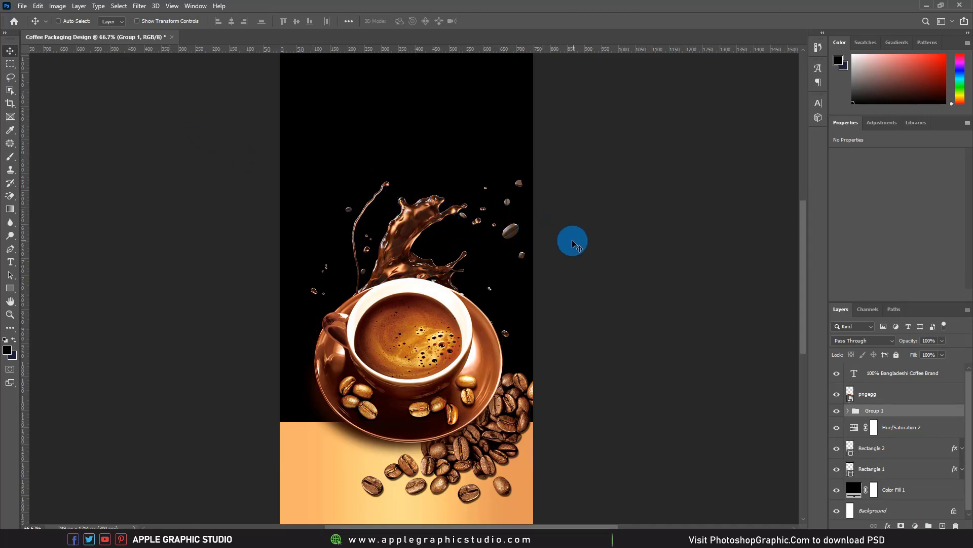
pyautogui.press('Left')
pyautogui.press('Left')
pyautogui.press('Left')
pyautogui.press('Left')
pyautogui.press('Left')
pyautogui.press('Left')
pyautogui.press('Left')
pyautogui.press('Left')
pyautogui.press('Left')
pyautogui.press('Left')
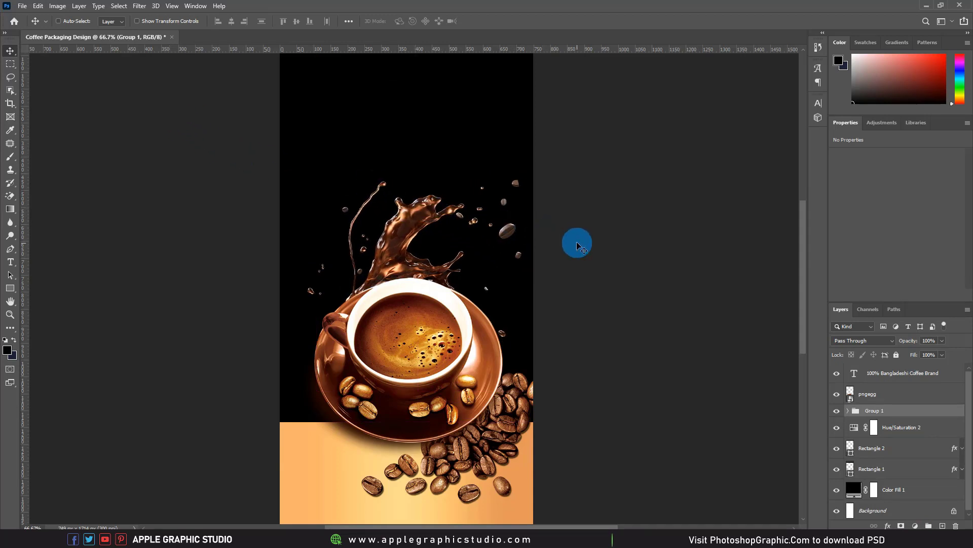
pyautogui.press('Down')
pyautogui.press('Down')
pyautogui.press('Down')
pyautogui.press('Down')
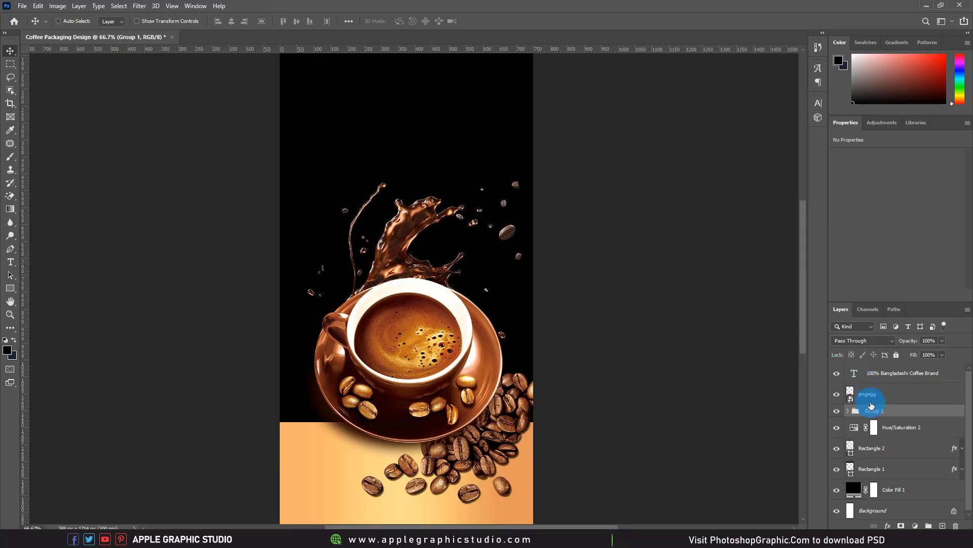
# Step: Paint black on the splash layer's mask to hide the upper bean near the canvas's right edge, and collapse Group 1
pyautogui.click(846, 410)
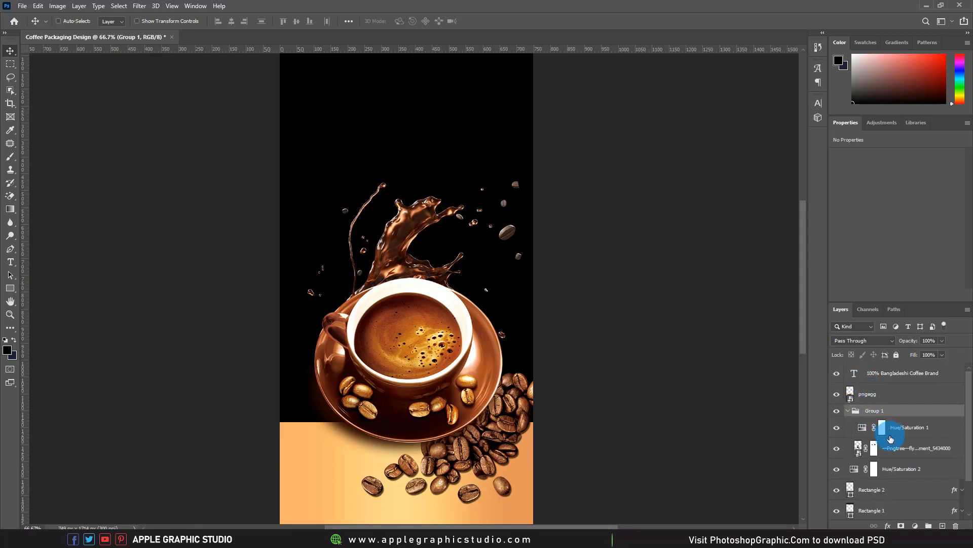
pyautogui.click(876, 449)
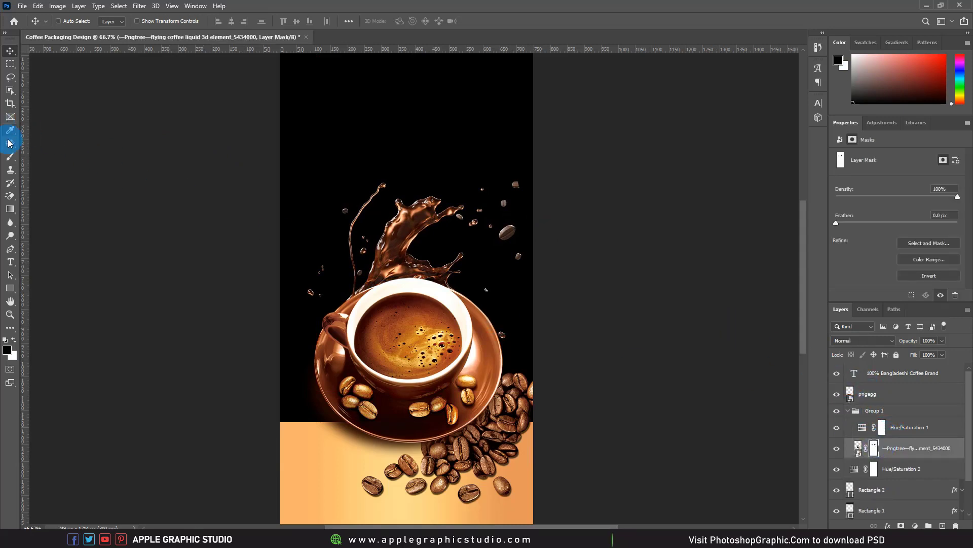
pyautogui.click(9, 161)
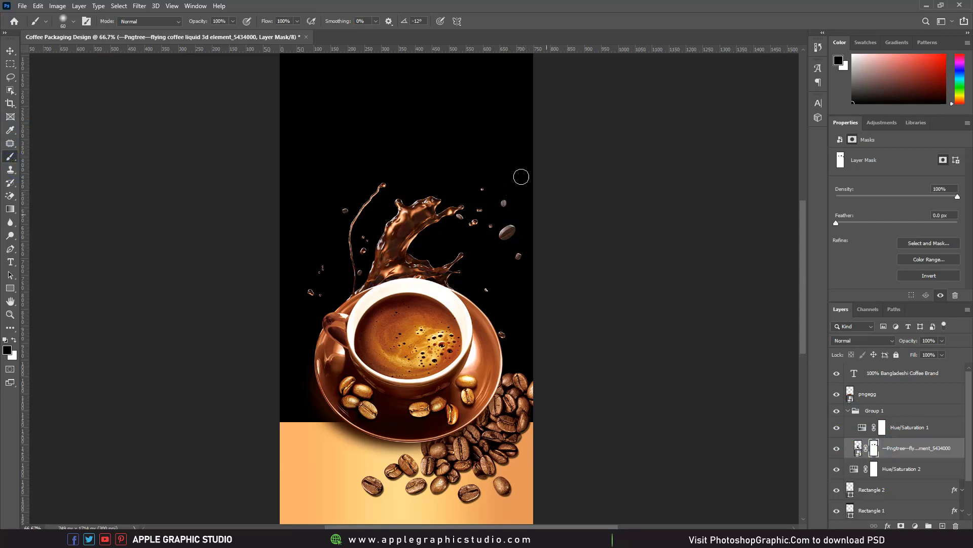
pyautogui.click(9, 50)
pyautogui.scroll(-1, 625, 300)
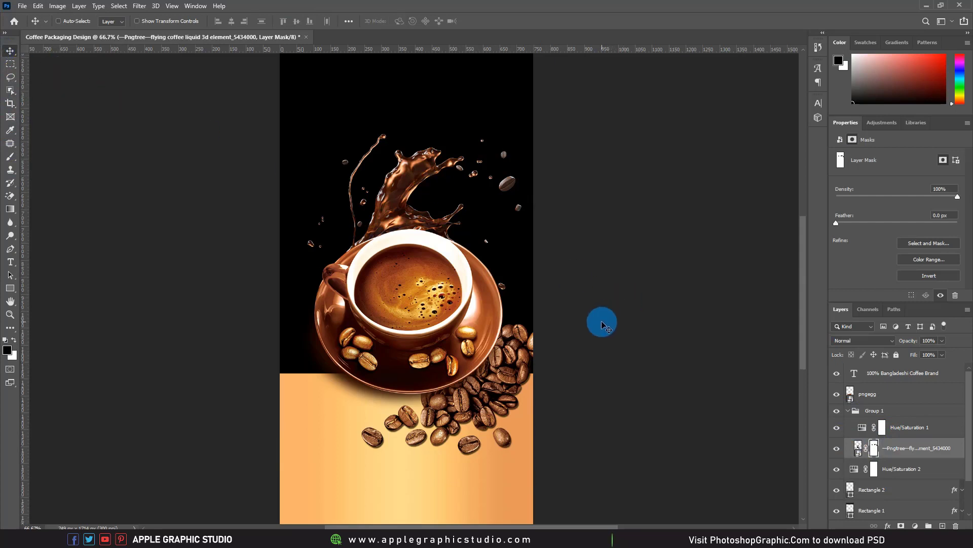
pyautogui.hotkey('ctrl', '-')
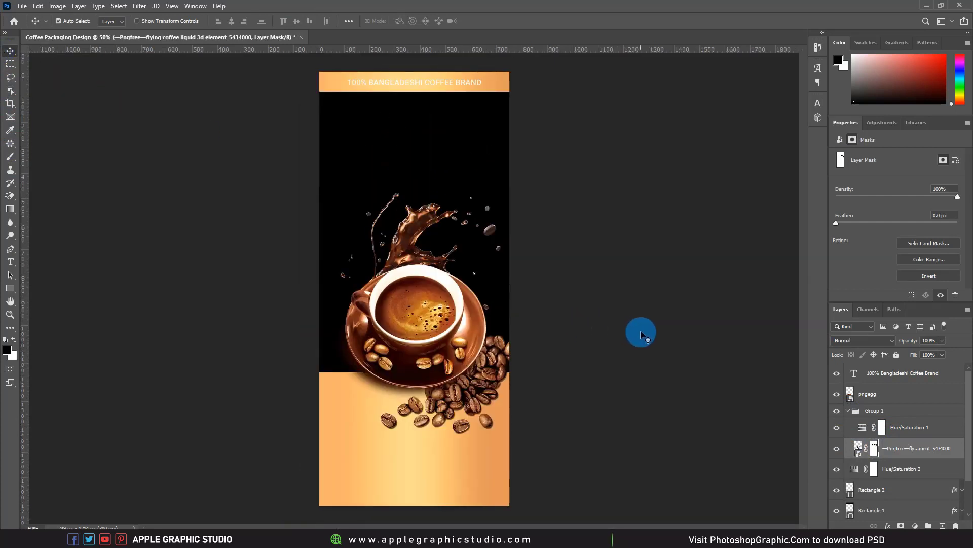
pyautogui.click(640, 333)
pyautogui.click(850, 410)
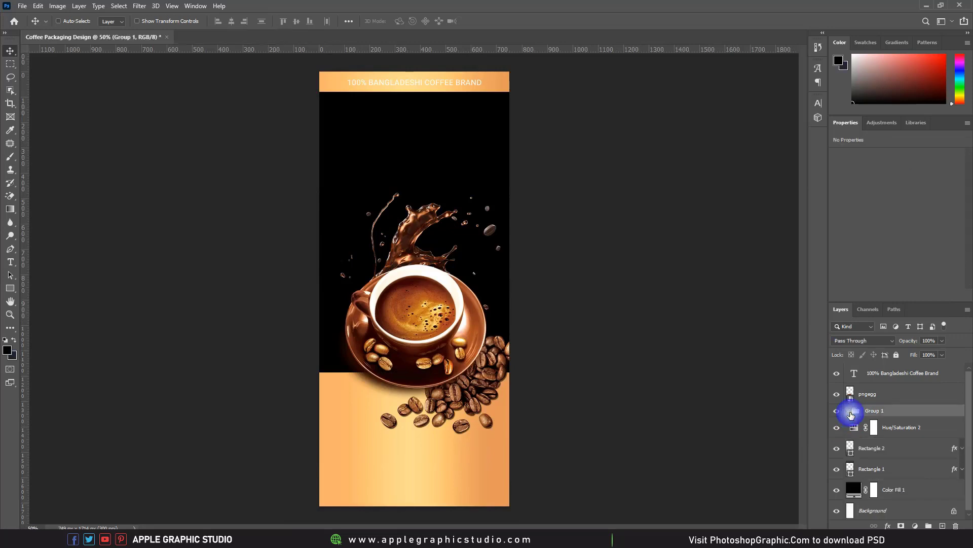
# Step: On a new top layer, add the two-line Courier New 7 pt white text "Smoky and blod with notes of coca from Bangladesh beans"
pyautogui.click(871, 399)
pyautogui.click(892, 375)
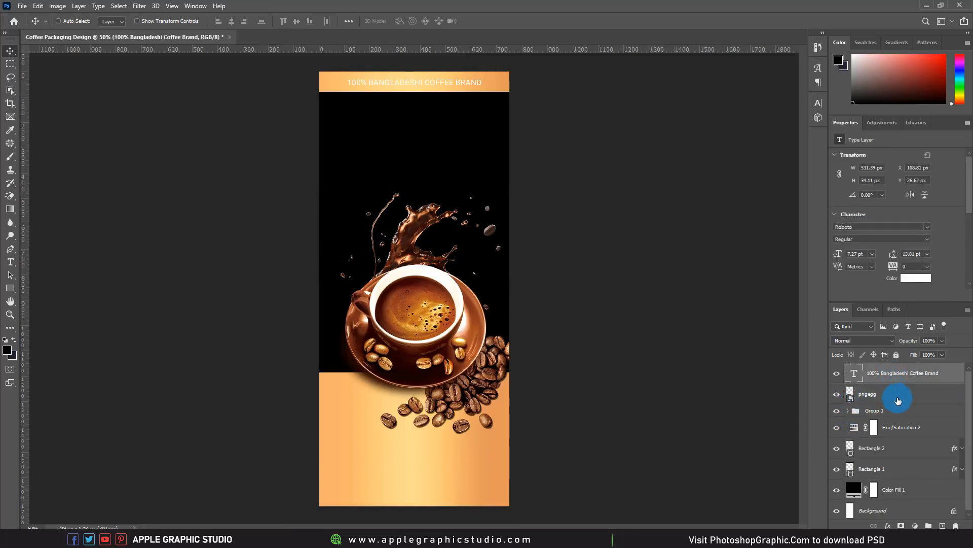
pyautogui.click(942, 526)
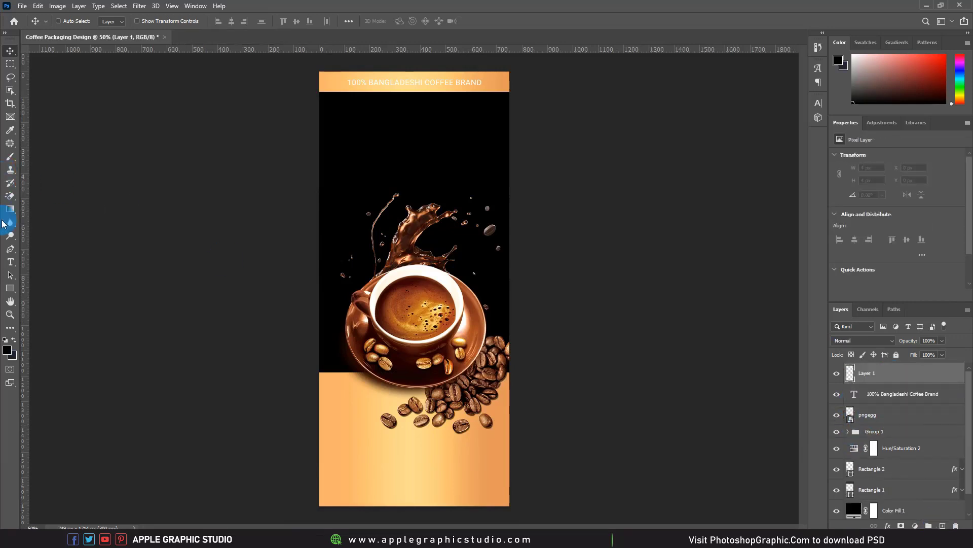
pyautogui.click(11, 262)
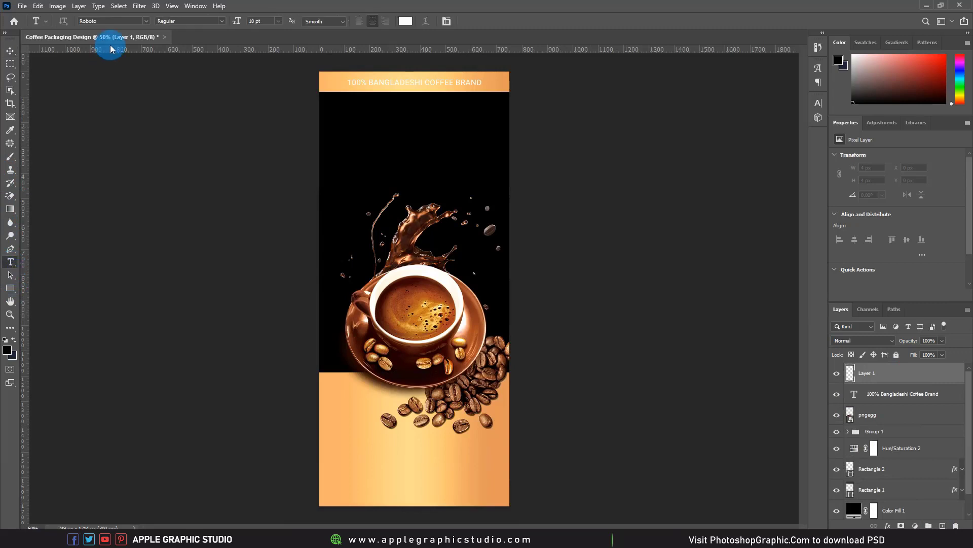
pyautogui.click(146, 22)
pyautogui.click(132, 71)
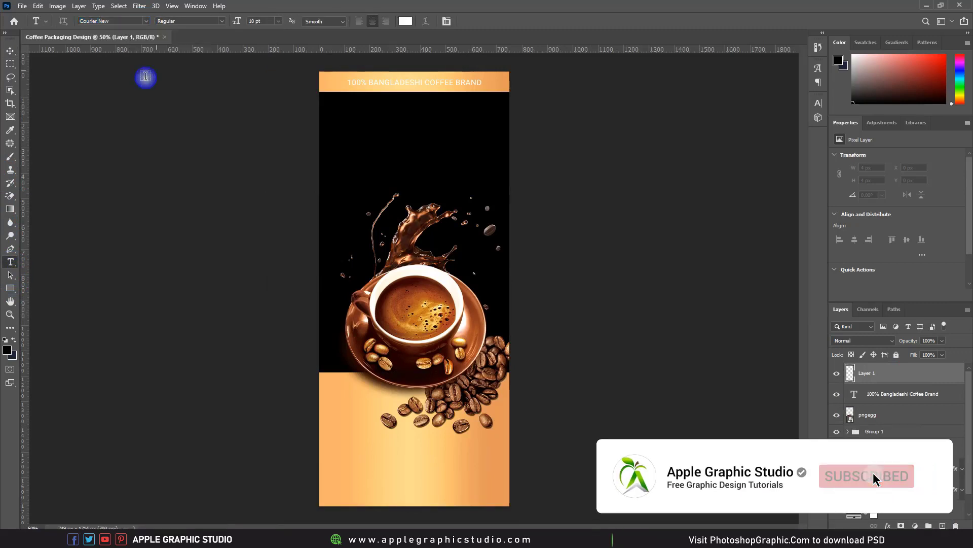
pyautogui.click(364, 138)
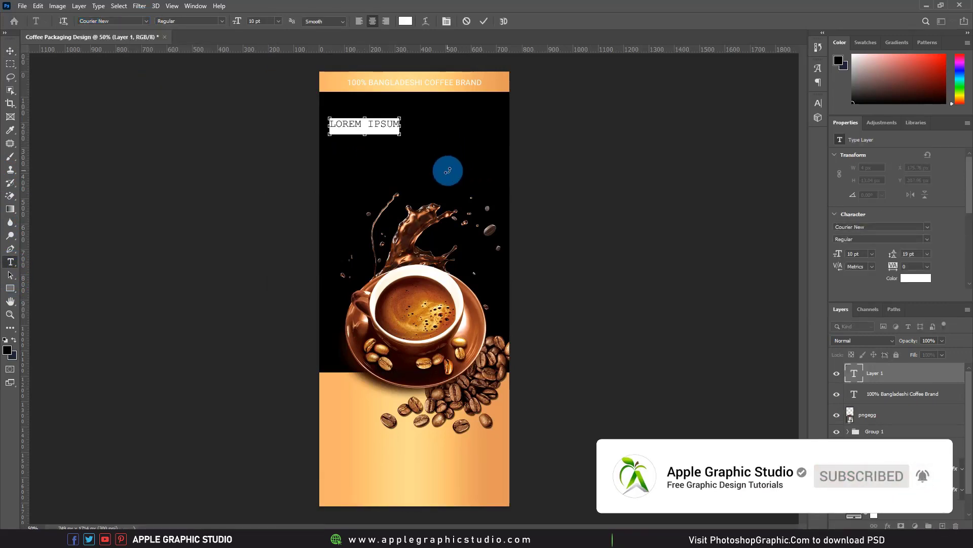
pyautogui.write('Smoky and blod with notes of cocoa from Bangladesh beans')
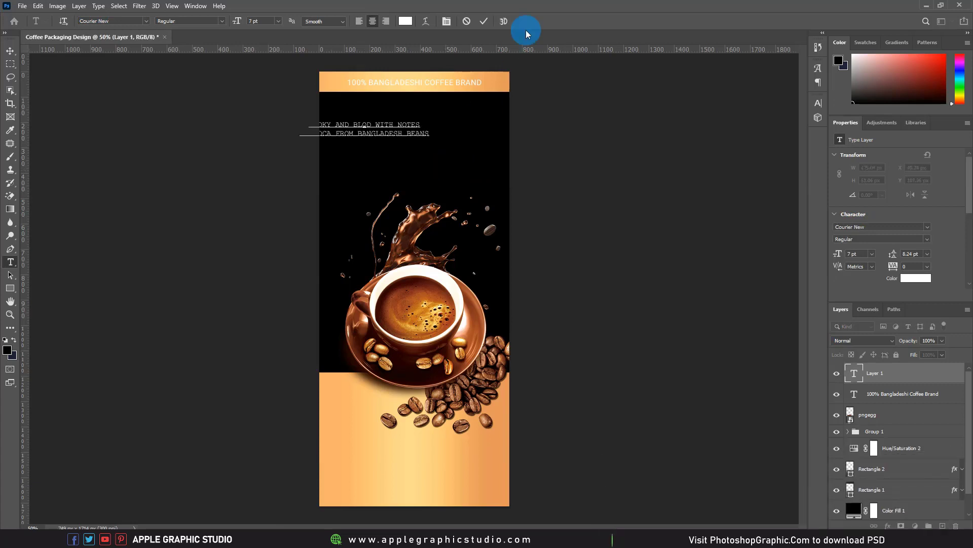
pyautogui.click(484, 21)
# Step: Move the tagline text below the top gold bar to about Y 170 px and centre it horizontally on the canvas
pyautogui.click(10, 50)
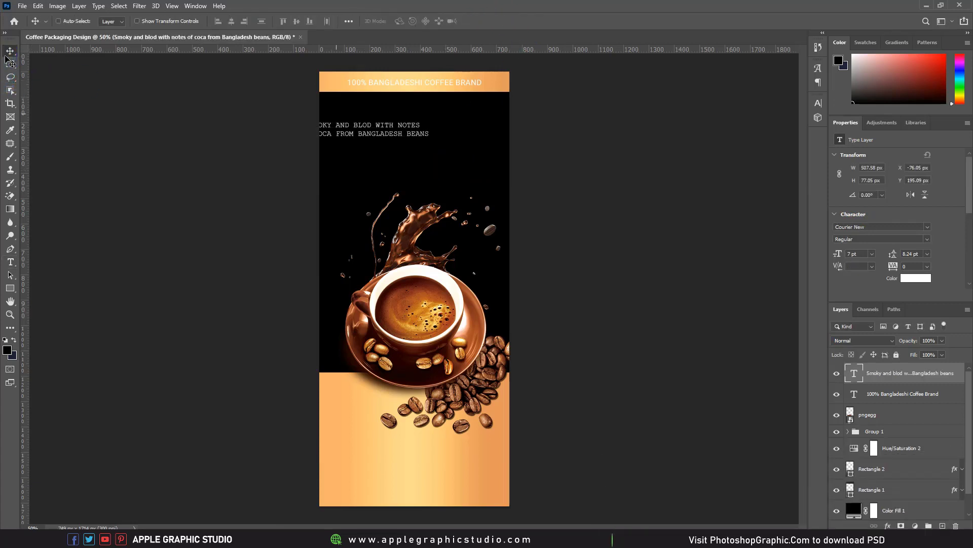
pyautogui.moveTo(345, 114); pyautogui.dragTo(397, 106)
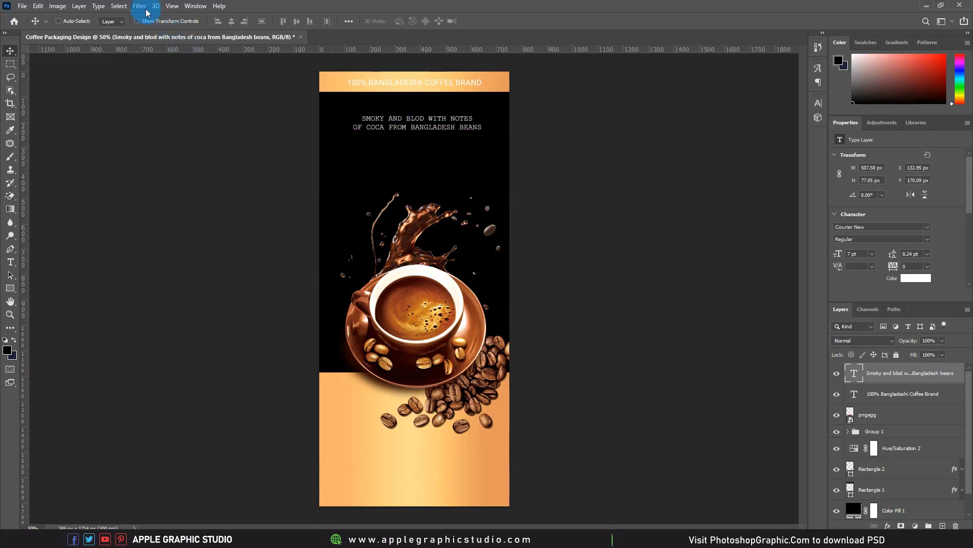
pyautogui.click(120, 6)
pyautogui.click(122, 17)
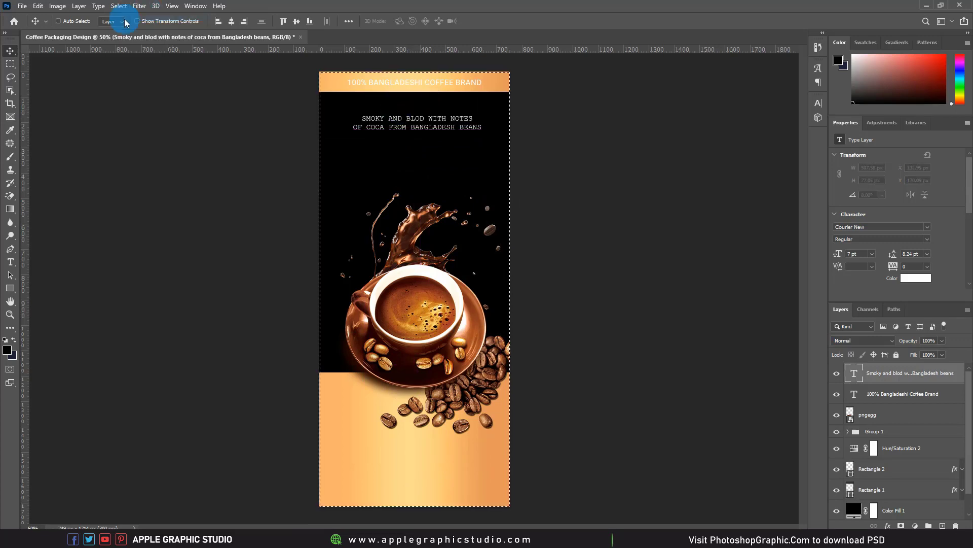
pyautogui.click(233, 22)
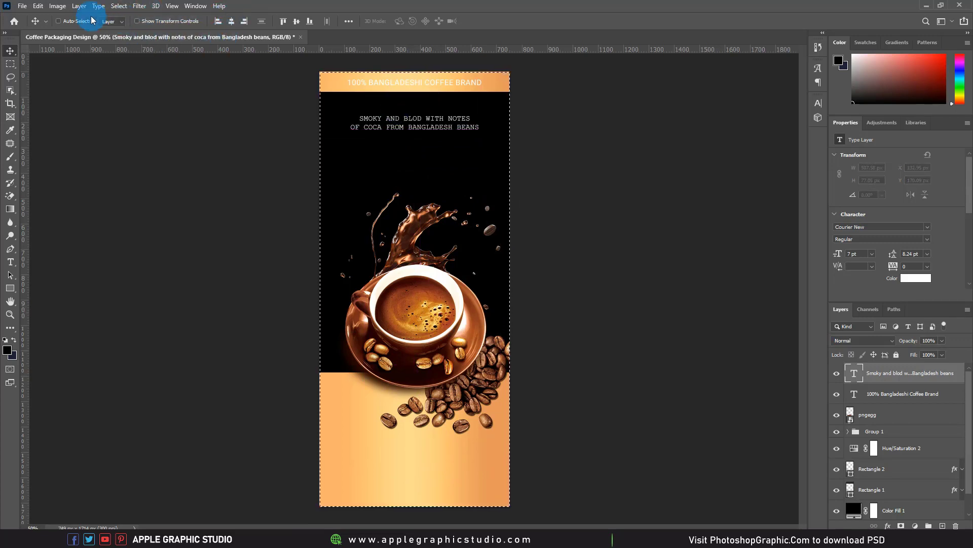
pyautogui.click(120, 6)
pyautogui.click(128, 30)
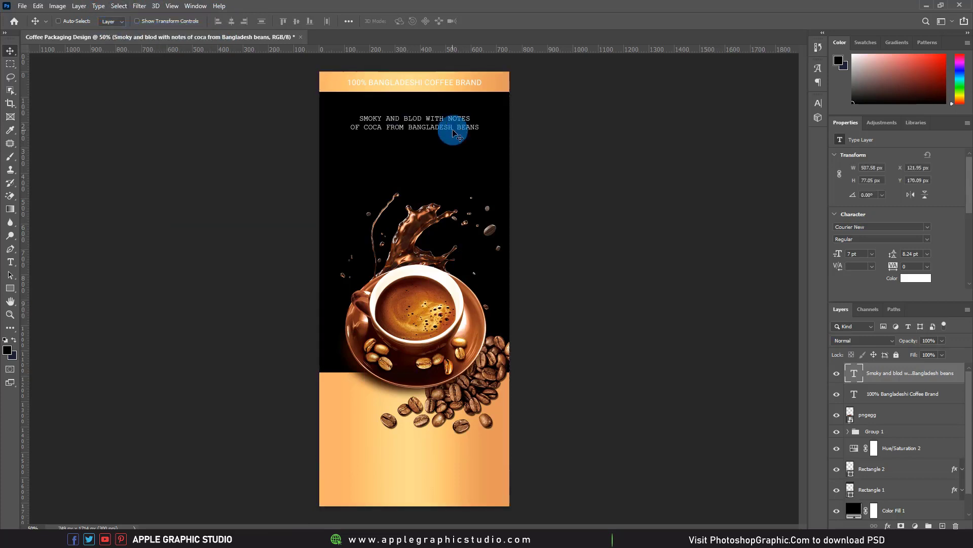
# Step: Enlarge the tagline text slightly with Free Transform, keeping it centred below the top gold bar
pyautogui.click(36, 6)
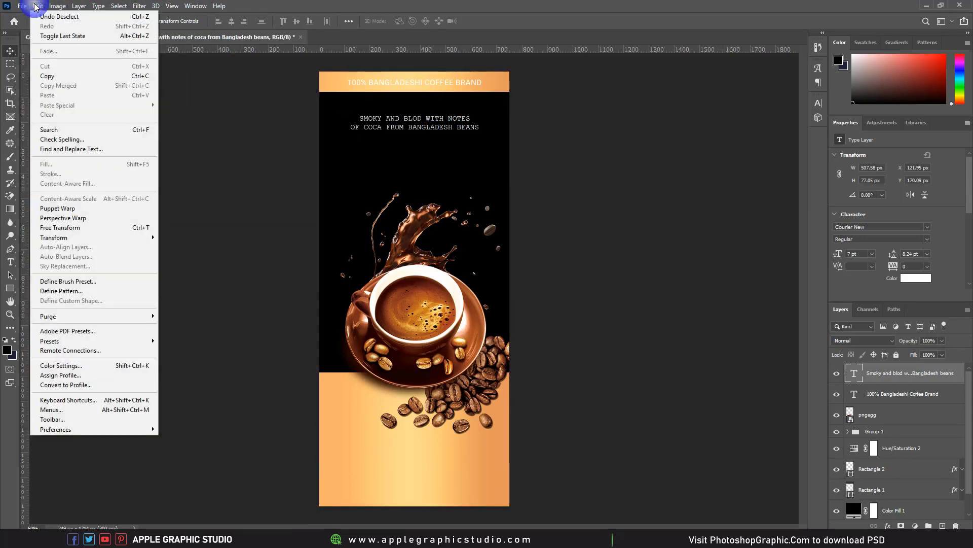
pyautogui.click(73, 227)
pyautogui.moveTo(478, 133)
pyautogui.mouseDown()
pyautogui.moveTo(500, 140)
pyautogui.moveTo(487, 140)
pyautogui.mouseUp()
pyautogui.click(503, 21)
pyautogui.moveTo(431, 113); pyautogui.dragTo(434, 142)
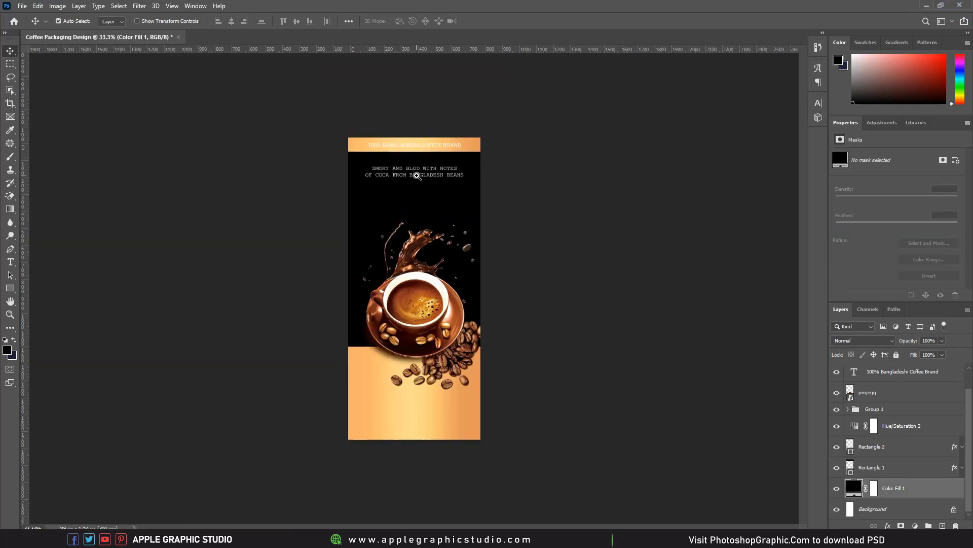
pyautogui.scroll(5, 417, 176)
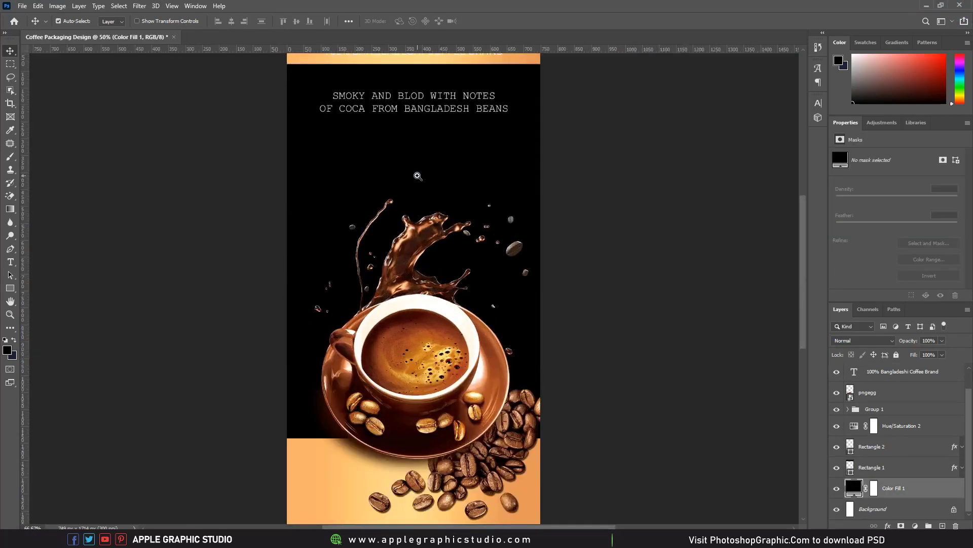
# Step: Nudge the tagline text down a little and enlarge it from its centre to about 105% with Free Transform
pyautogui.scroll(3, 474, 375)
pyautogui.rightClick(421, 213)
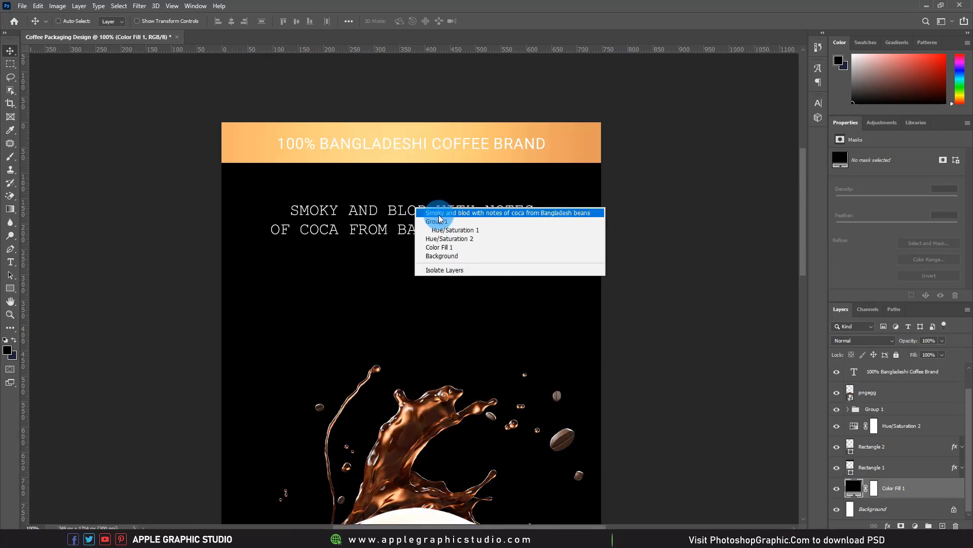
pyautogui.click(437, 212)
pyautogui.moveTo(437, 215); pyautogui.dragTo(437, 221)
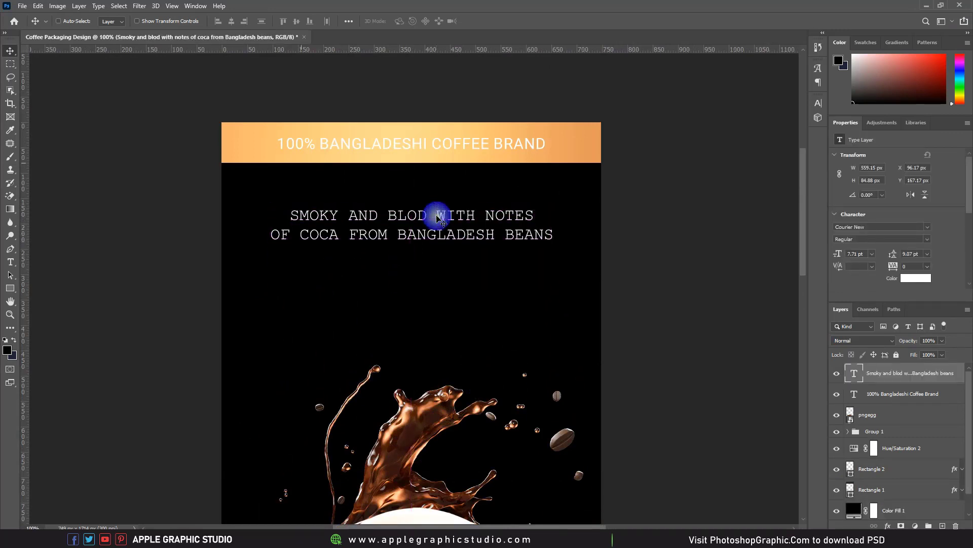
pyautogui.click(39, 7)
pyautogui.click(80, 227)
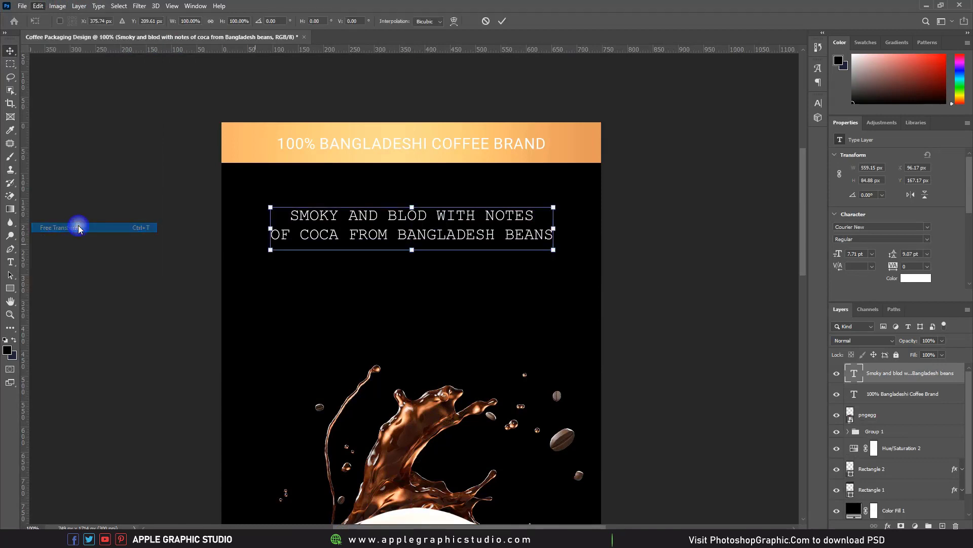
pyautogui.moveTo(557, 253); pyautogui.dragTo(563, 255)
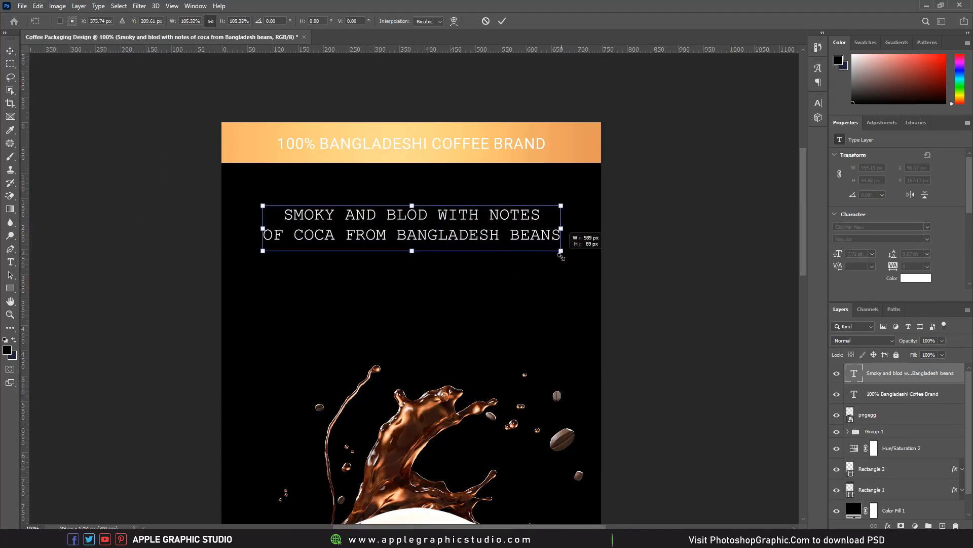
pyautogui.click(503, 21)
# Step: Move the tagline down to about Y 316 px, just above the coffee splash, keeping it centred
pyautogui.moveTo(437, 225); pyautogui.dragTo(436, 278)
pyautogui.hotkey('ctrl', '-')
pyautogui.hotkey('ctrl', '-')
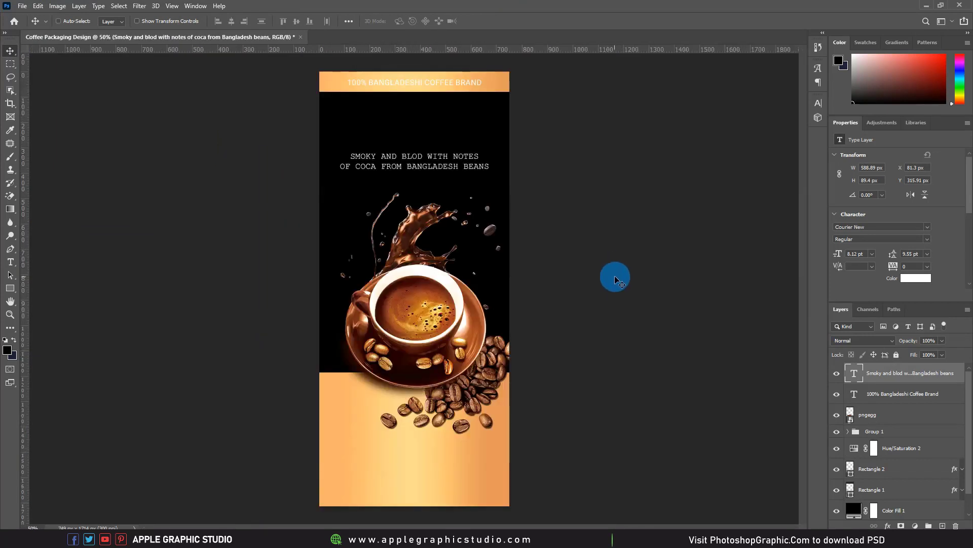
# Step: Place the desktop image "pngegg (1)" in the document, scaled to about 245 px wide and centred in the lower gold band
pyautogui.click(925, 5)
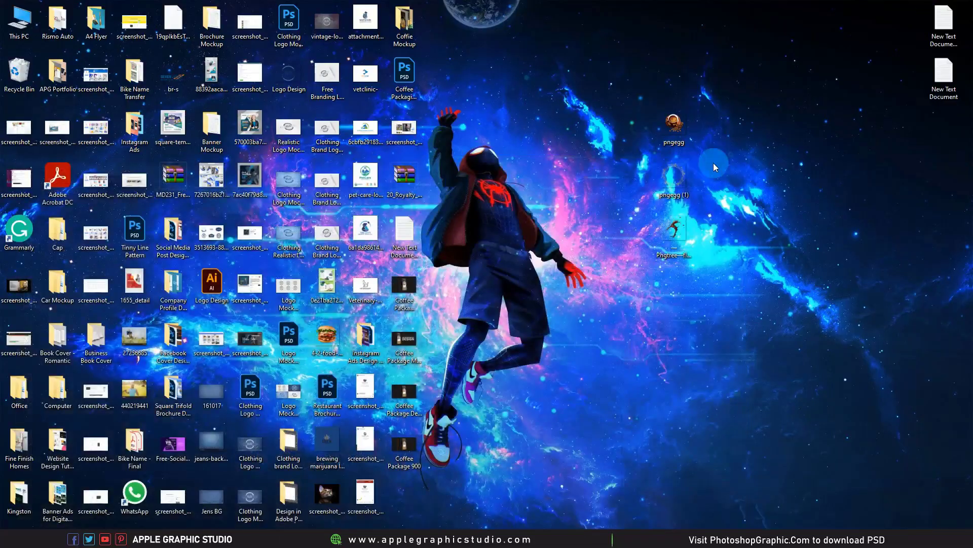
pyautogui.moveTo(669, 200); pyautogui.dragTo(76, 538)
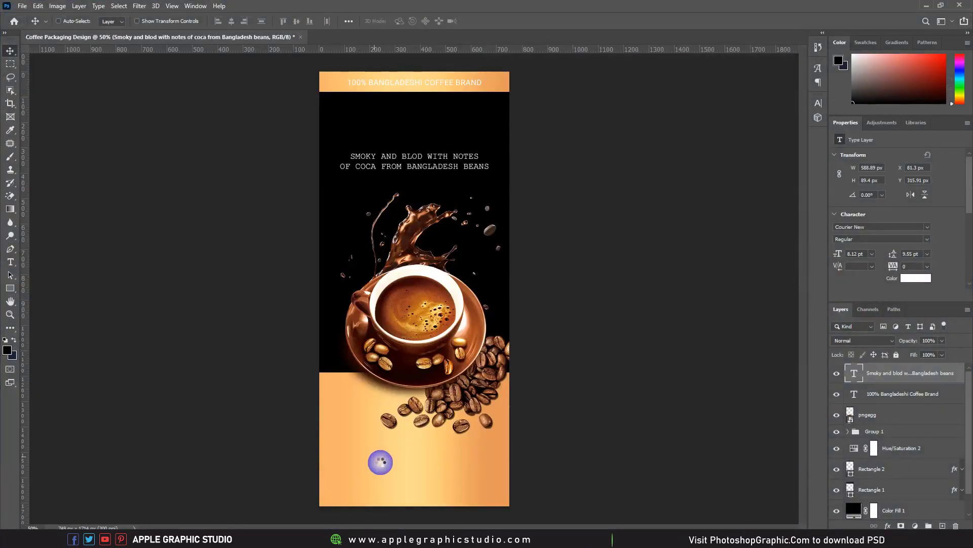
pyautogui.moveTo(377, 450); pyautogui.dragTo(379, 447)
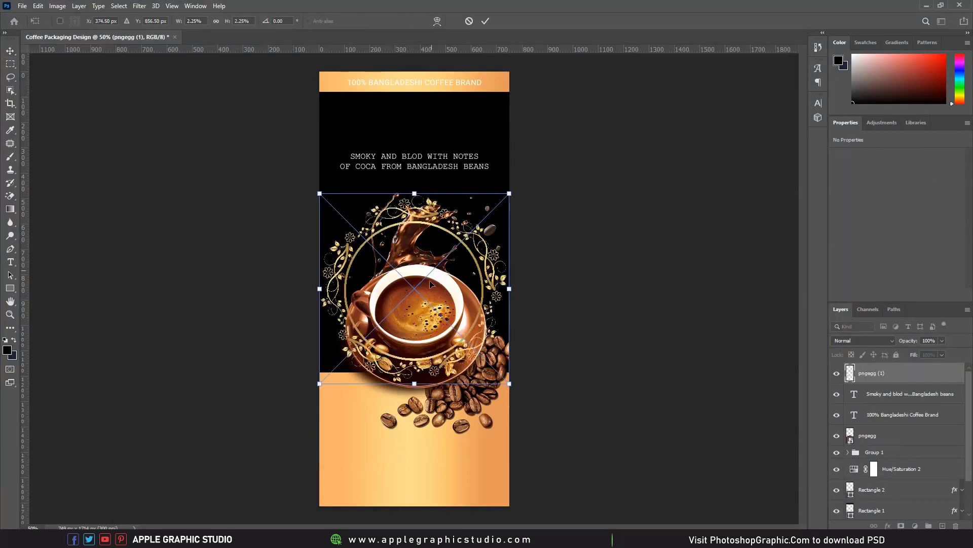
pyautogui.moveTo(426, 276); pyautogui.dragTo(424, 453)
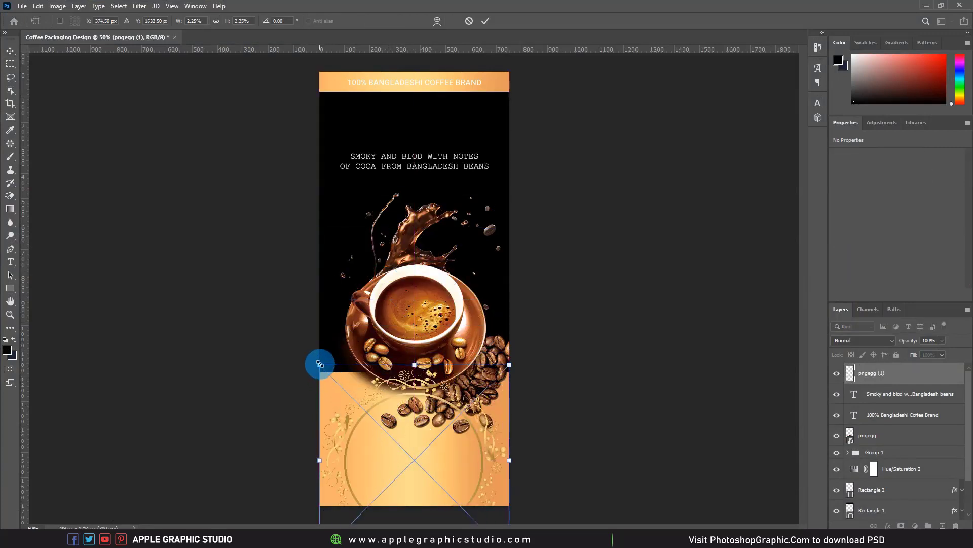
pyautogui.moveTo(319, 364); pyautogui.dragTo(382, 429)
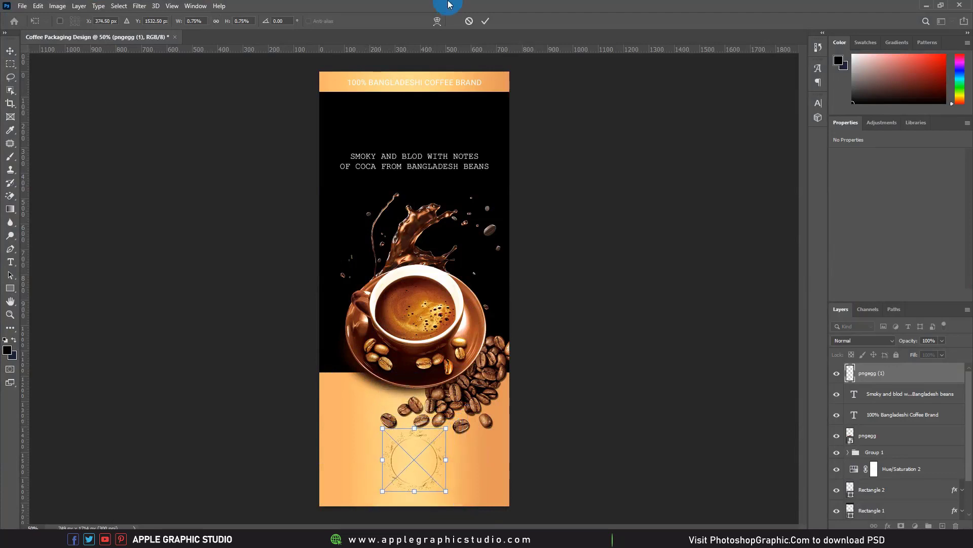
pyautogui.click(489, 22)
pyautogui.press('Return')
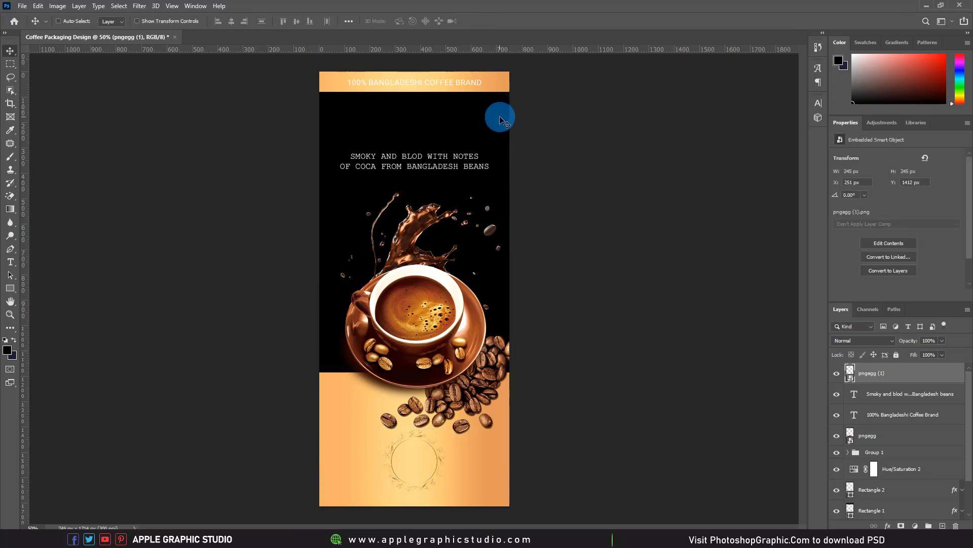
# Step: Set the blend mode of the floral ring layer "pngegg (1)" to Multiply
pyautogui.click(852, 341)
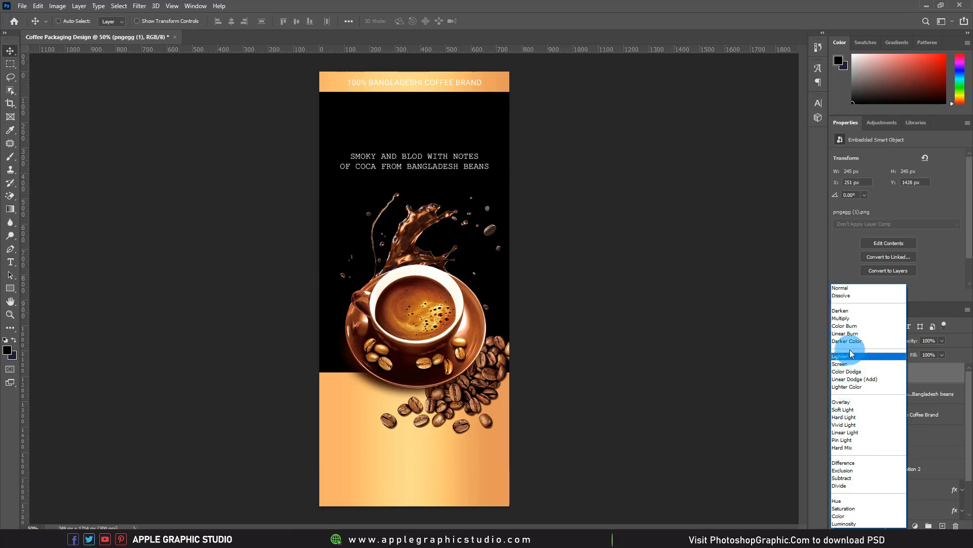
pyautogui.click(855, 290)
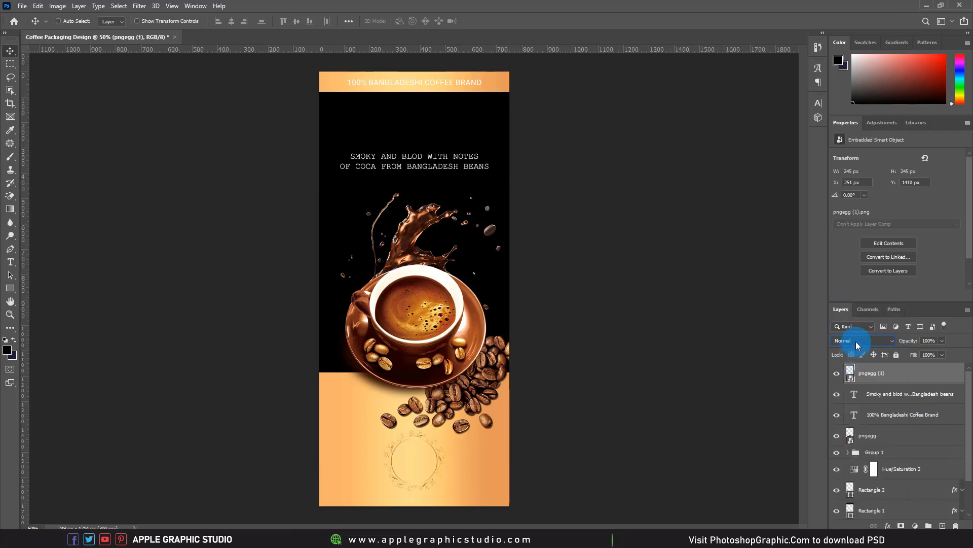
pyautogui.click(857, 344)
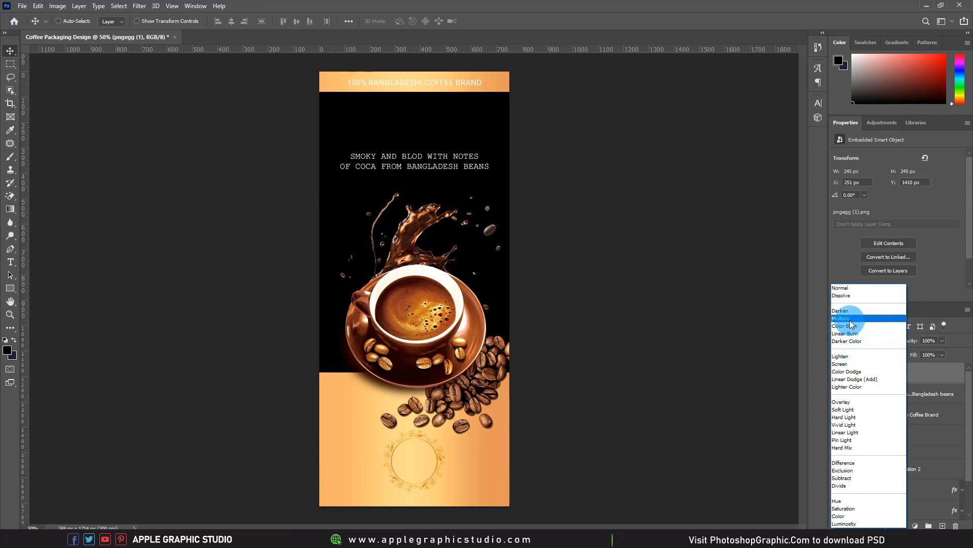
pyautogui.click(852, 324)
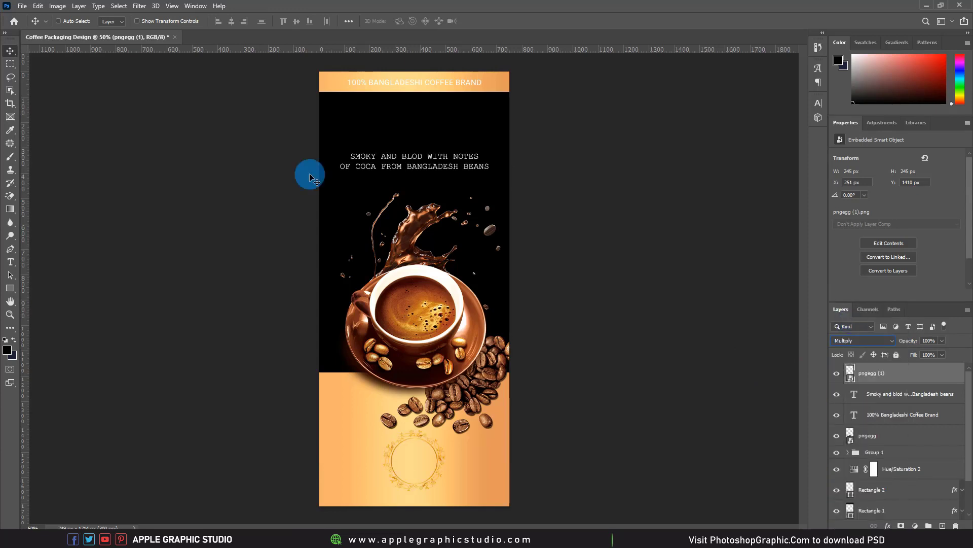
# Step: Enlarge the floral ring to about 621 px wide and lower it so only its upper half shows above the canvas's bottom edge
pyautogui.click(38, 5)
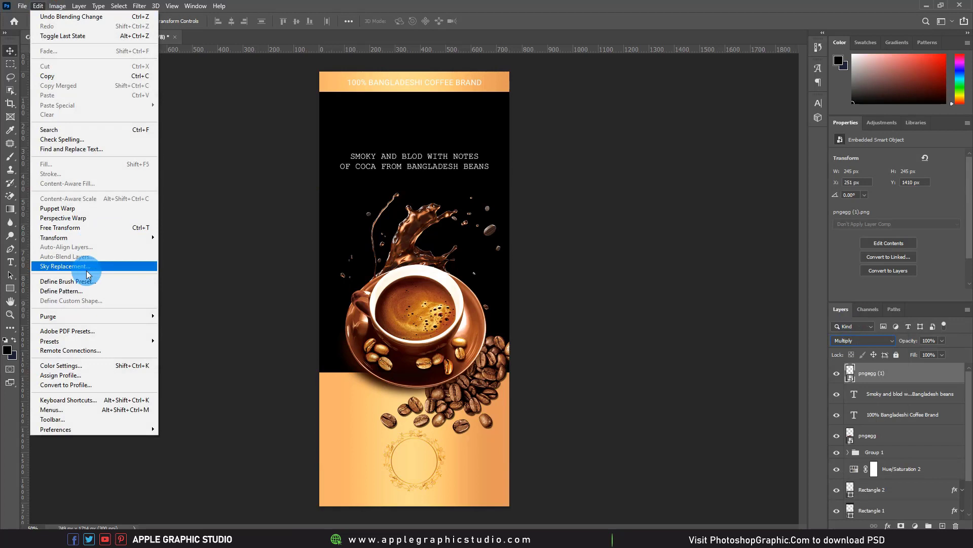
pyautogui.click(76, 227)
pyautogui.moveTo(446, 427); pyautogui.dragTo(512, 384)
pyautogui.moveTo(441, 405); pyautogui.dragTo(445, 453)
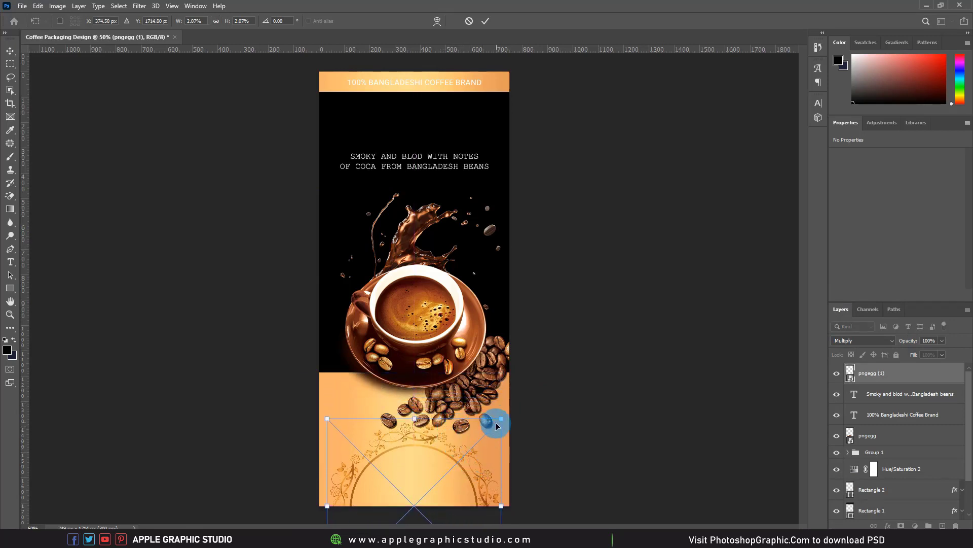
pyautogui.moveTo(500, 421); pyautogui.dragTo(494, 423)
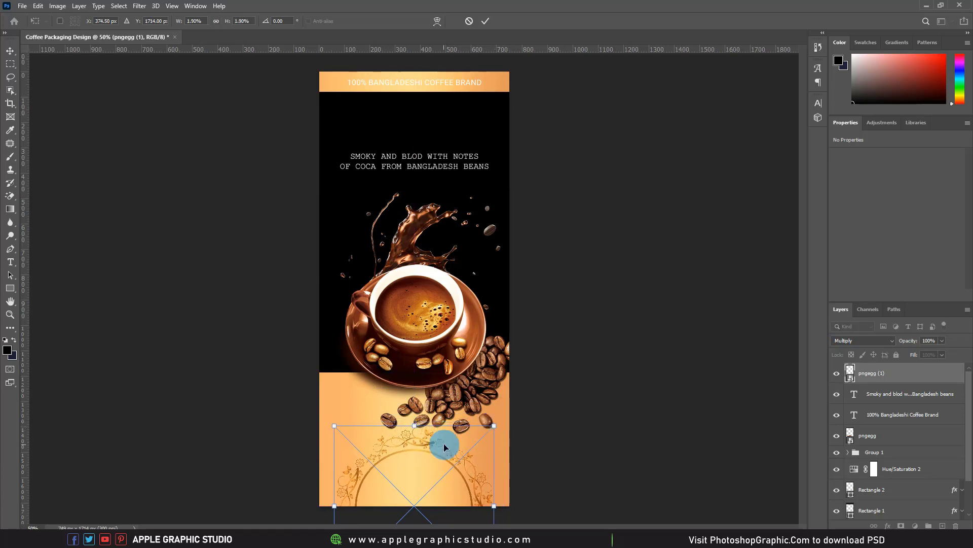
pyautogui.moveTo(444, 444); pyautogui.dragTo(444, 451)
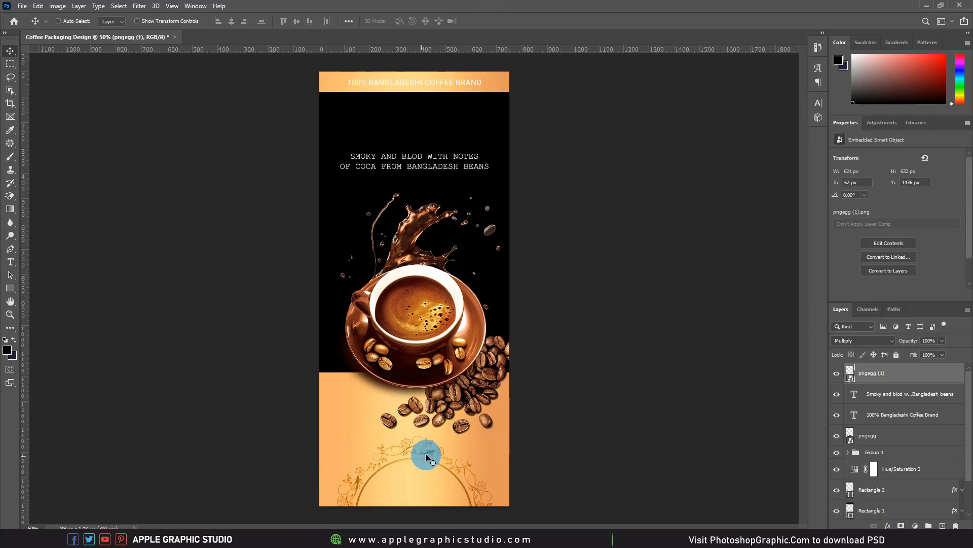
# Step: Enlarge the floral ring to about 688 px wide and shift it down to about Y 1437 px, keeping it centred
pyautogui.keyDown('ctrl'); pyautogui.click(383, 468); pyautogui.keyUp('ctrl')
pyautogui.moveTo(449, 384); pyautogui.dragTo(463, 253)
pyautogui.keyDown('ctrl'); pyautogui.click(437, 392); pyautogui.keyUp('ctrl')
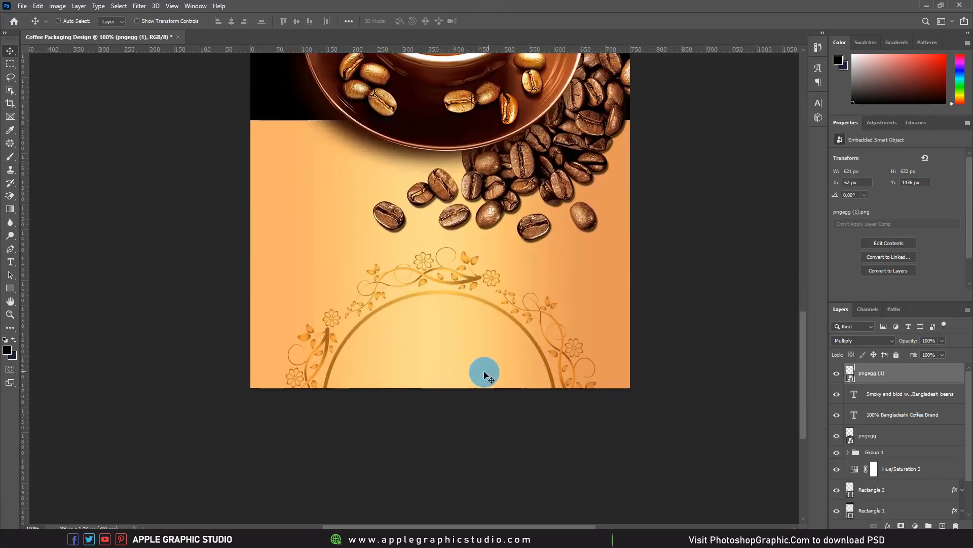
pyautogui.hotkey('ctrl', 't')
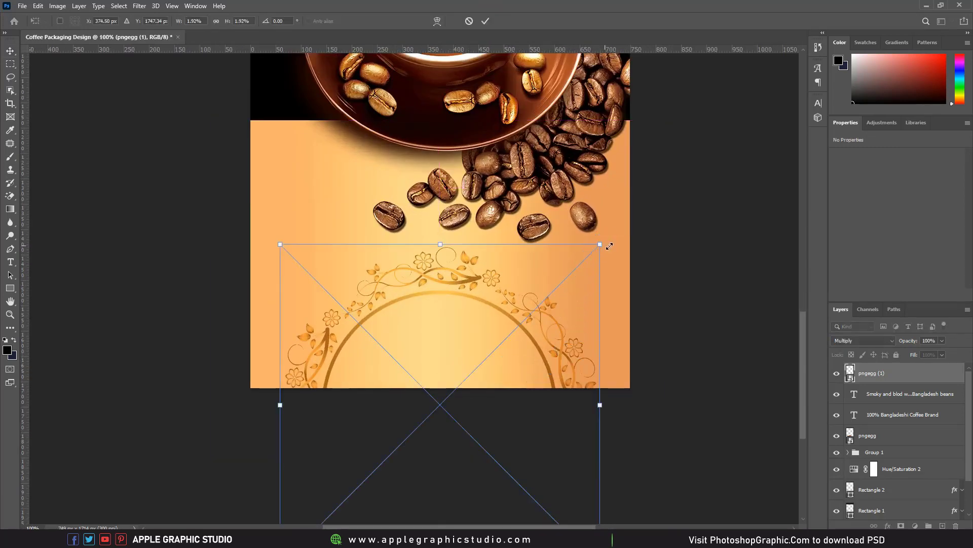
pyautogui.moveTo(610, 246); pyautogui.dragTo(638, 241)
pyautogui.moveTo(517, 305); pyautogui.dragTo(517, 322)
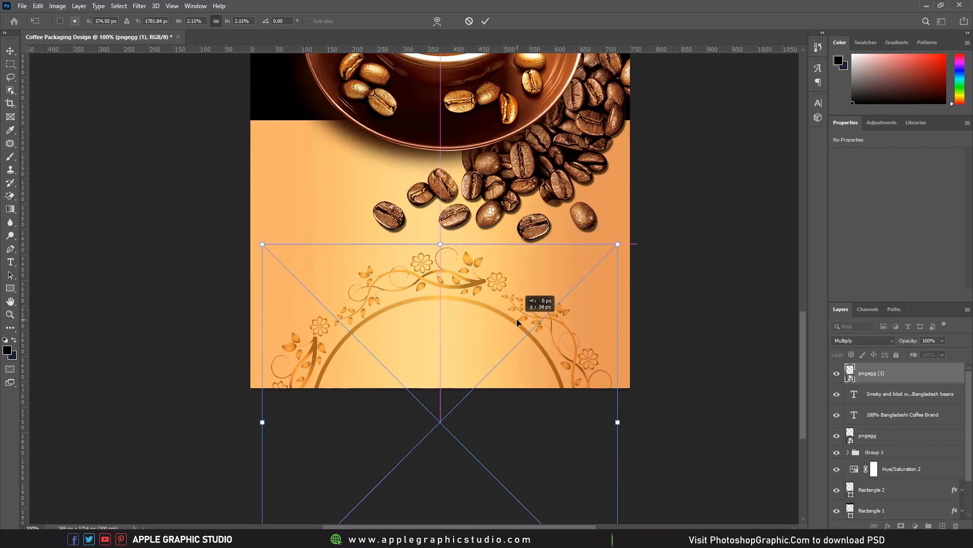
pyautogui.click(485, 20)
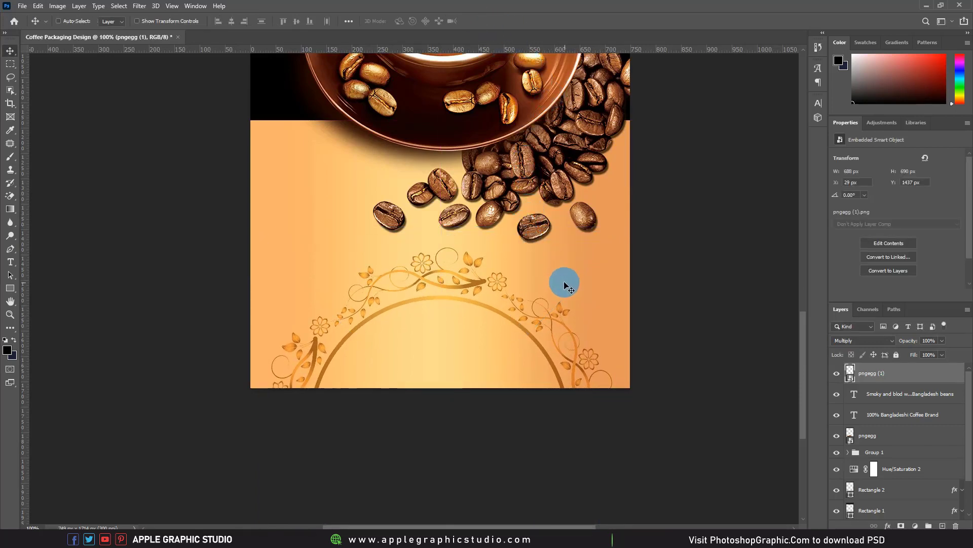
pyautogui.hotkey('ctrl', '-')
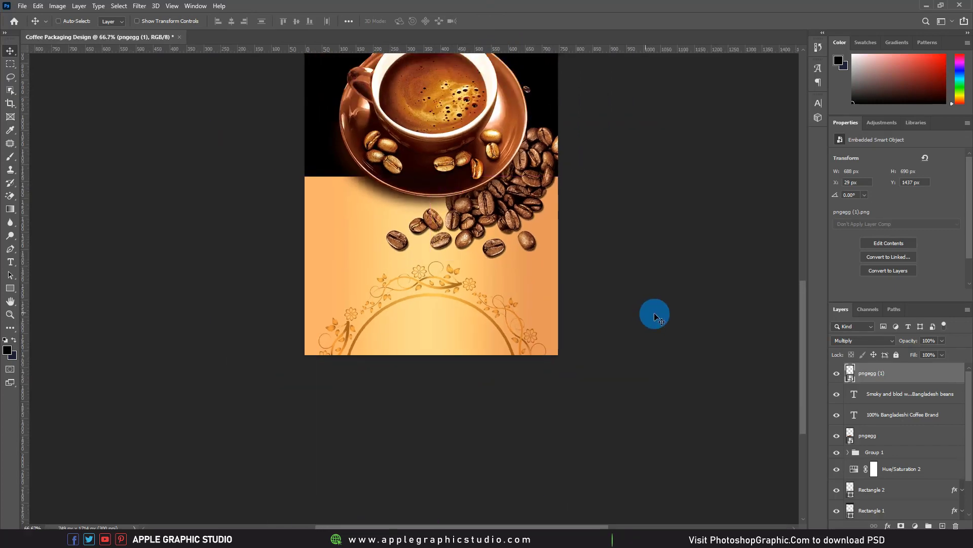
pyautogui.hotkey('ctrl', '-')
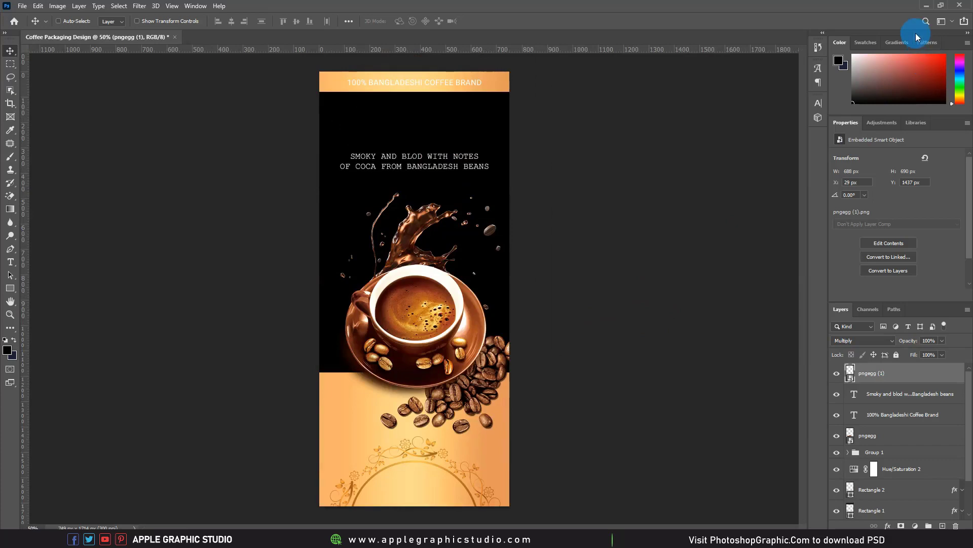
# Step: Place the desktop image "brewing marijuana leaf and coffee_5002827" in the document, scaled to about 784 px wide at the canvas centre
pyautogui.click(925, 7)
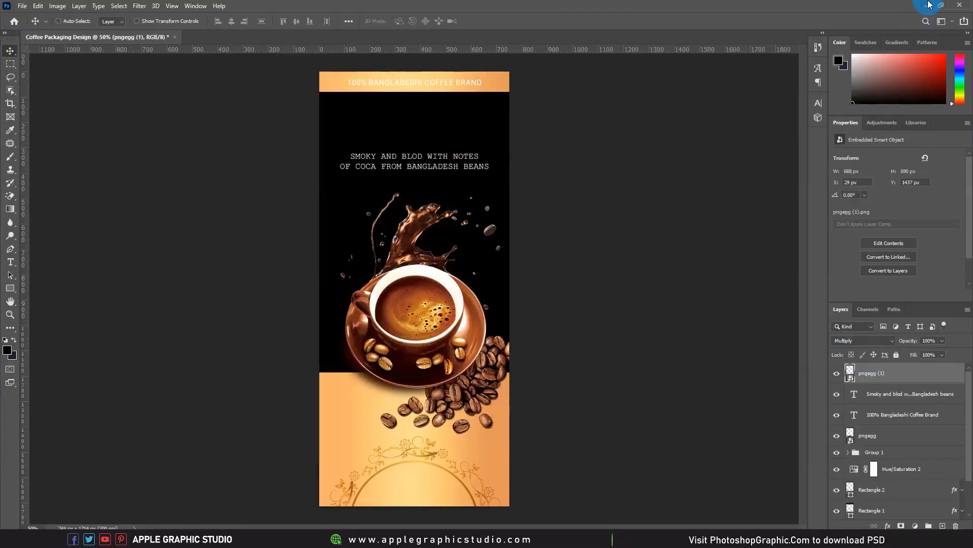
pyautogui.click(930, 5)
pyautogui.moveTo(662, 292); pyautogui.dragTo(105, 539)
pyautogui.moveTo(417, 494); pyautogui.dragTo(413, 483)
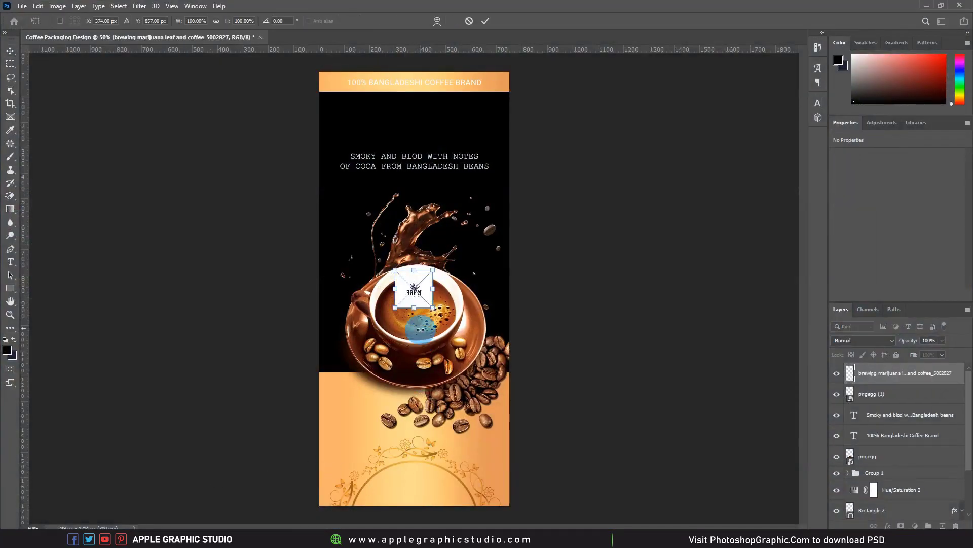
pyautogui.moveTo(434, 306); pyautogui.dragTo(498, 399)
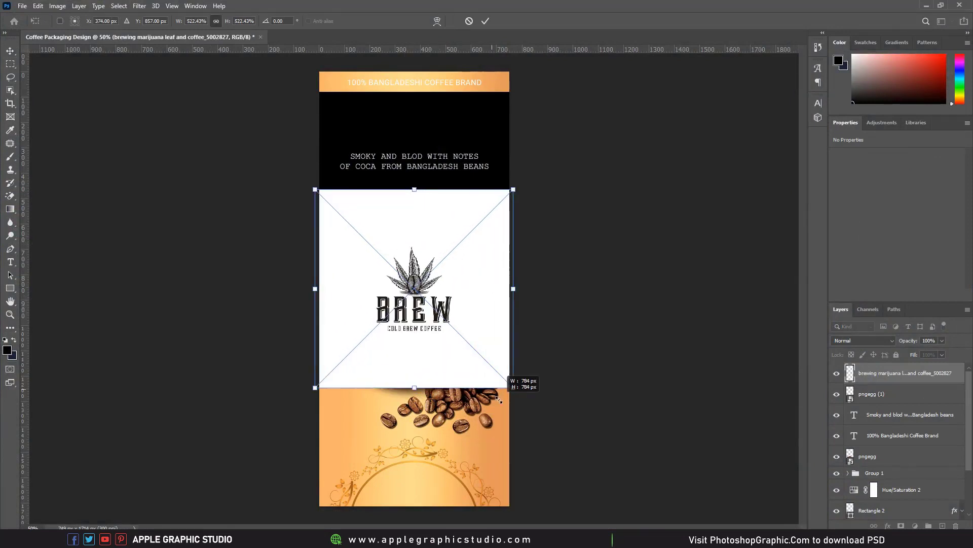
pyautogui.click(486, 24)
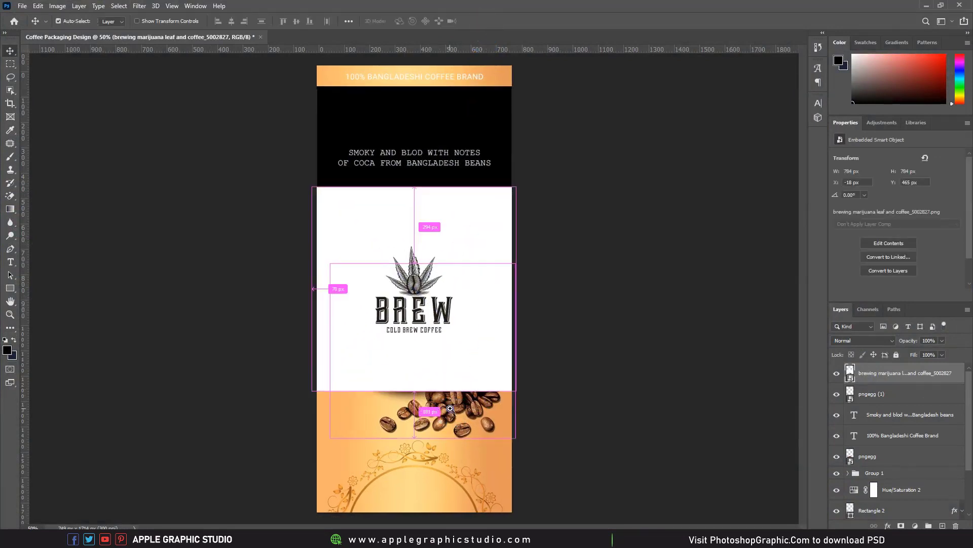
# Step: Move the BREW logo down to about Y 1157 px over the lower gold band and set its blend mode to Overlay
pyautogui.hotkey('ctrl', '+')
pyautogui.moveTo(475, 306); pyautogui.dragTo(430, 432)
pyautogui.click(870, 345)
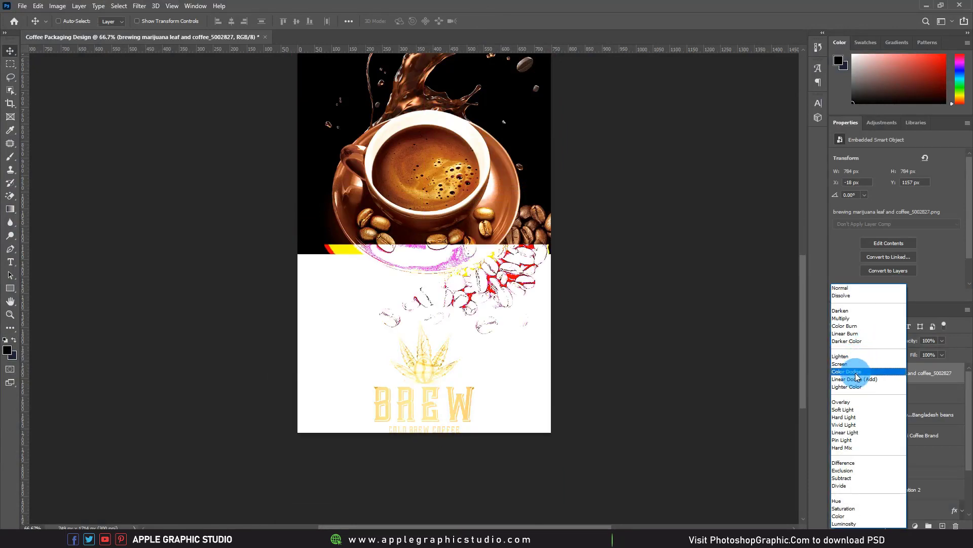
pyautogui.click(856, 402)
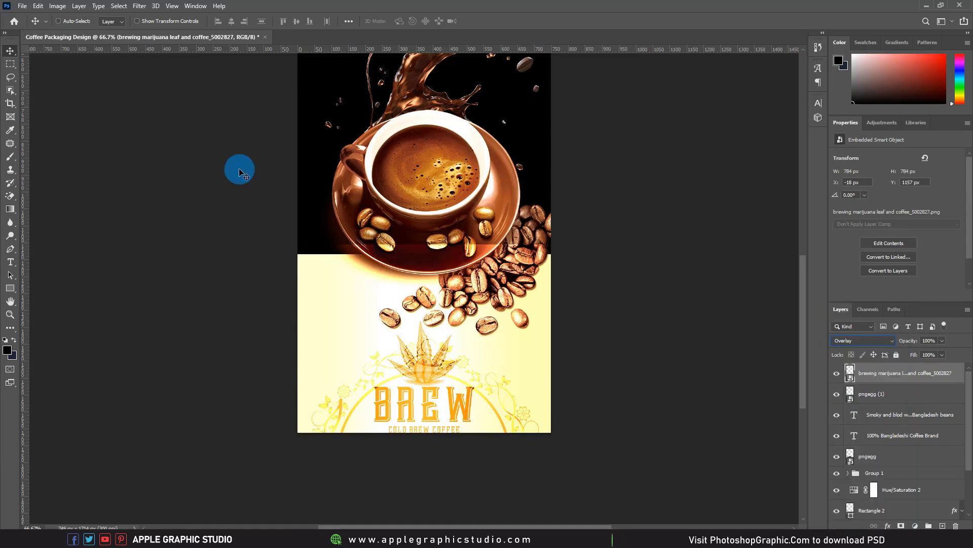
# Step: Shrink the BREW logo to about 360 px wide and centre it inside the floral half ring at about Y 1443 px
pyautogui.click(38, 6)
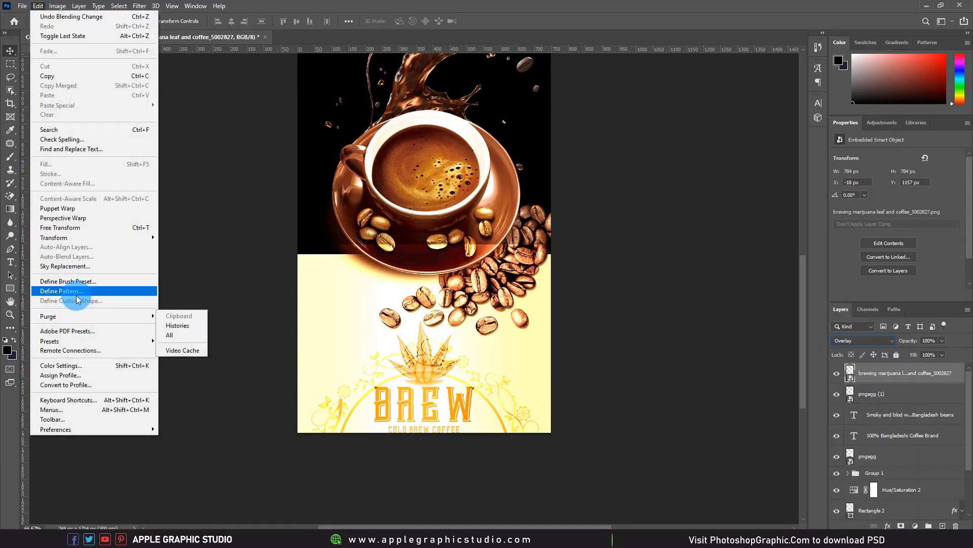
pyautogui.click(64, 231)
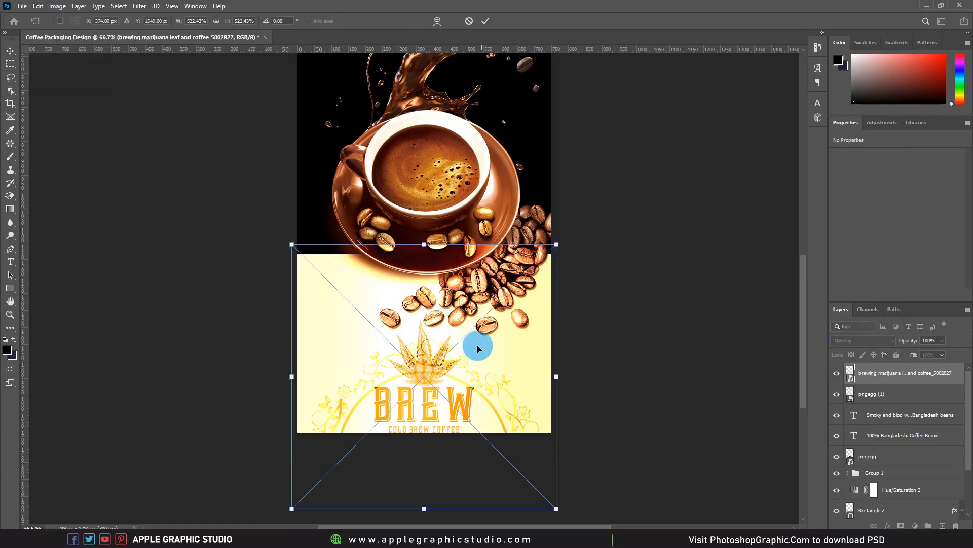
pyautogui.moveTo(558, 249); pyautogui.dragTo(443, 374)
pyautogui.moveTo(466, 354); pyautogui.dragTo(494, 349)
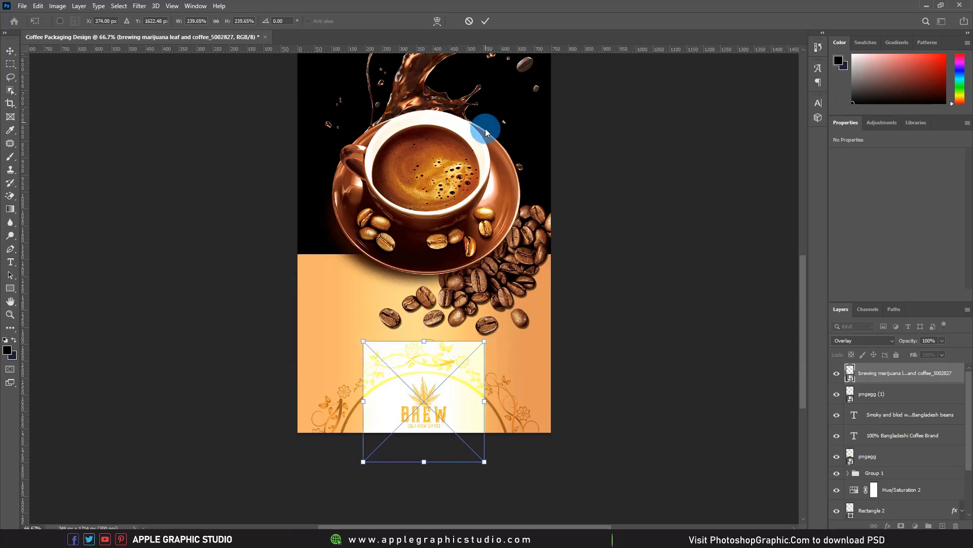
pyautogui.click(487, 21)
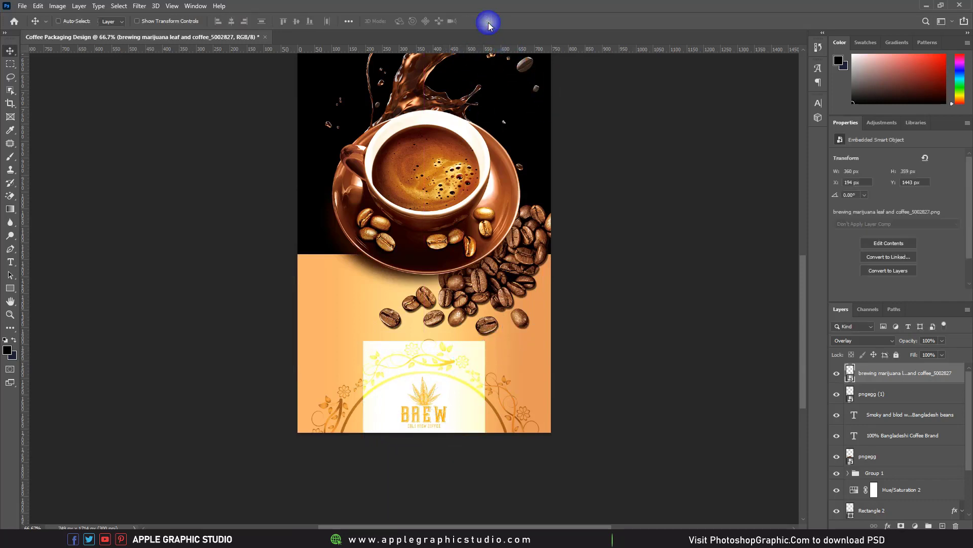
# Step: Set the BREW logo layer's blend mode to Multiply
pyautogui.click(868, 340)
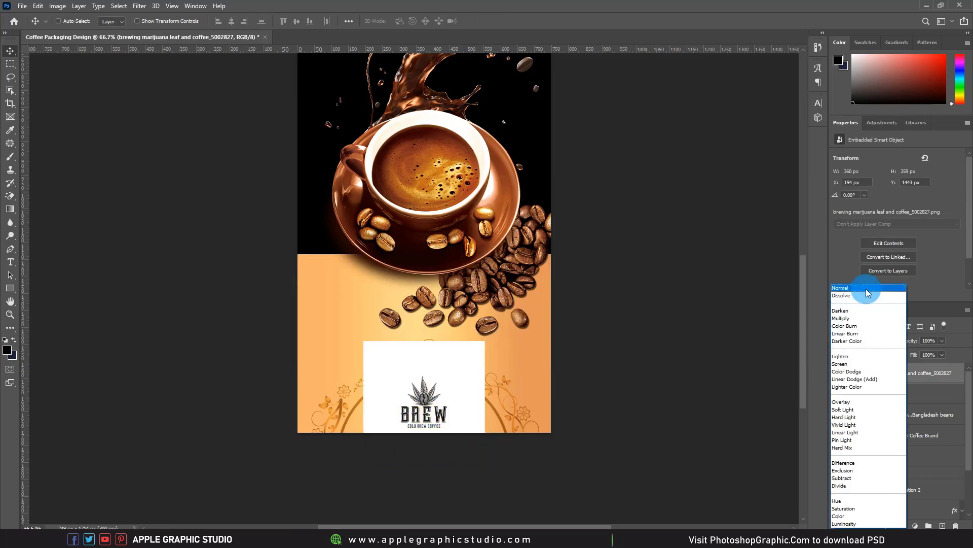
pyautogui.press('Down')
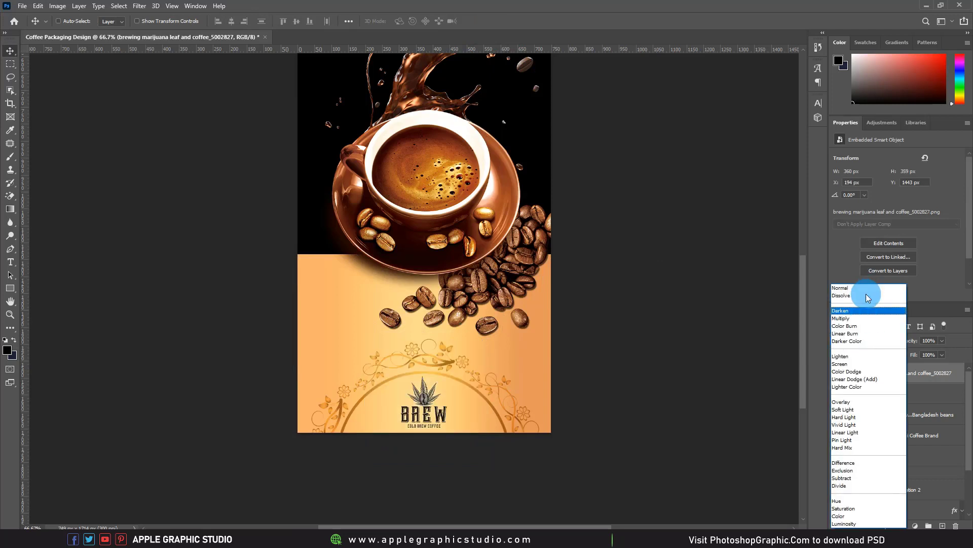
pyautogui.click(855, 319)
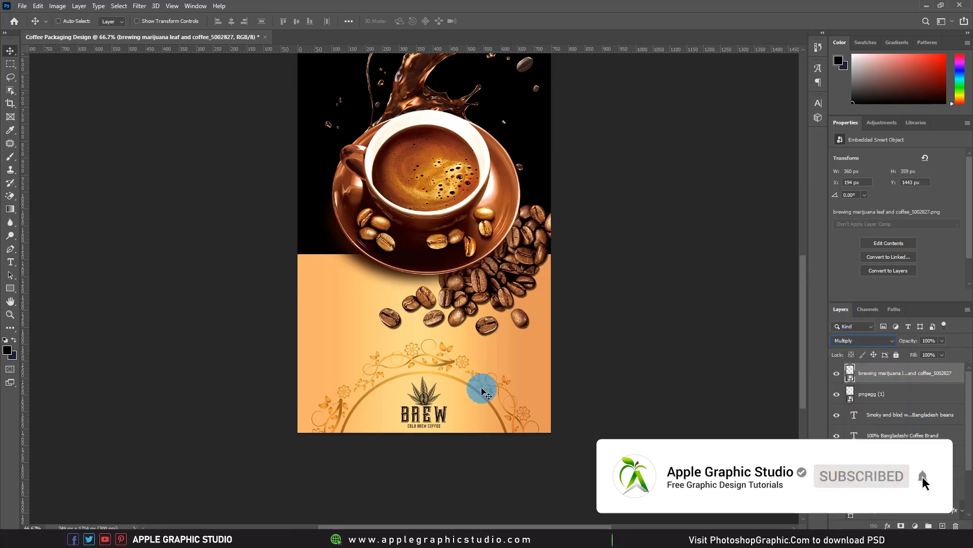
# Step: Enlarge the BREW logo proportionally to about 546 px wide and raise it to about Y 1288 px, keeping it centred over the floral half ring
pyautogui.press('ctrl')
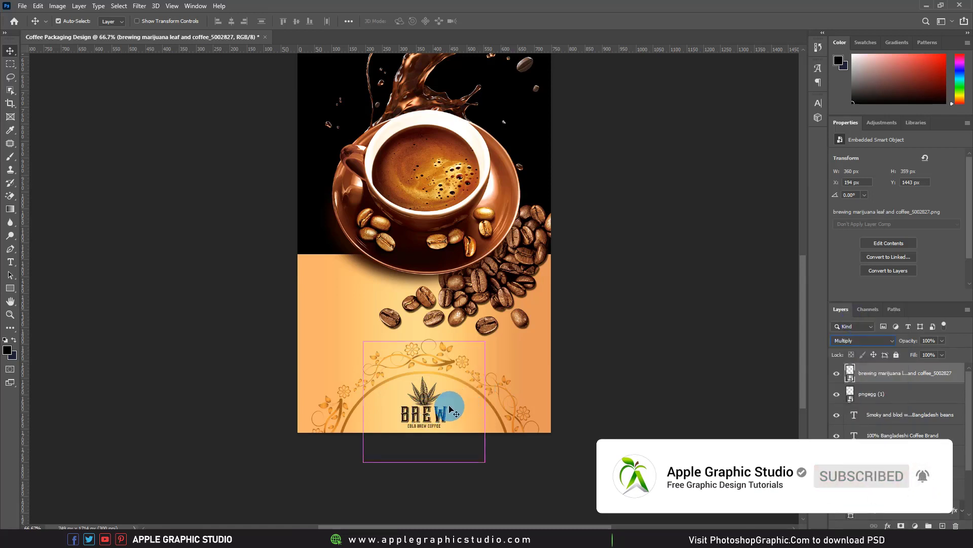
pyautogui.hotkey('ctrl', 't')
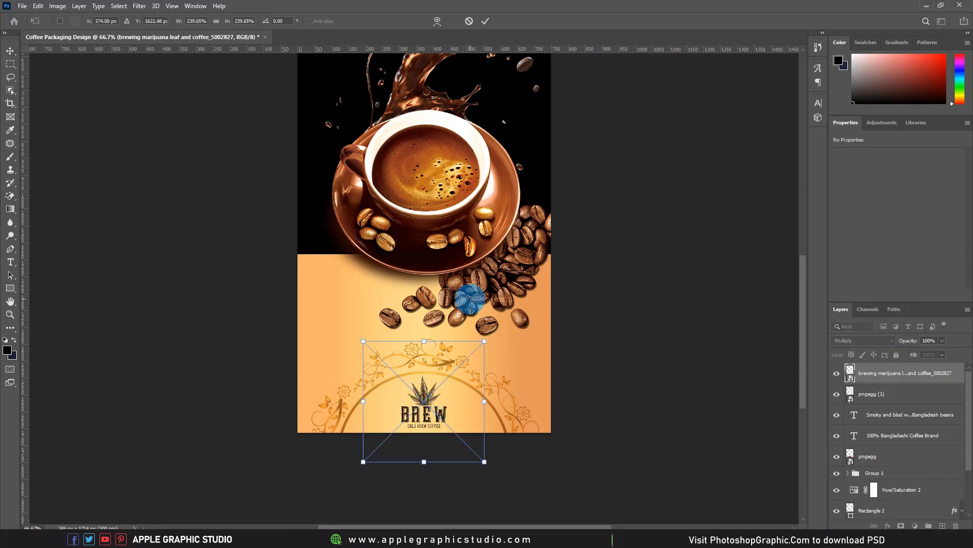
pyautogui.click(484, 24)
pyautogui.hotkey('ctrl', 't')
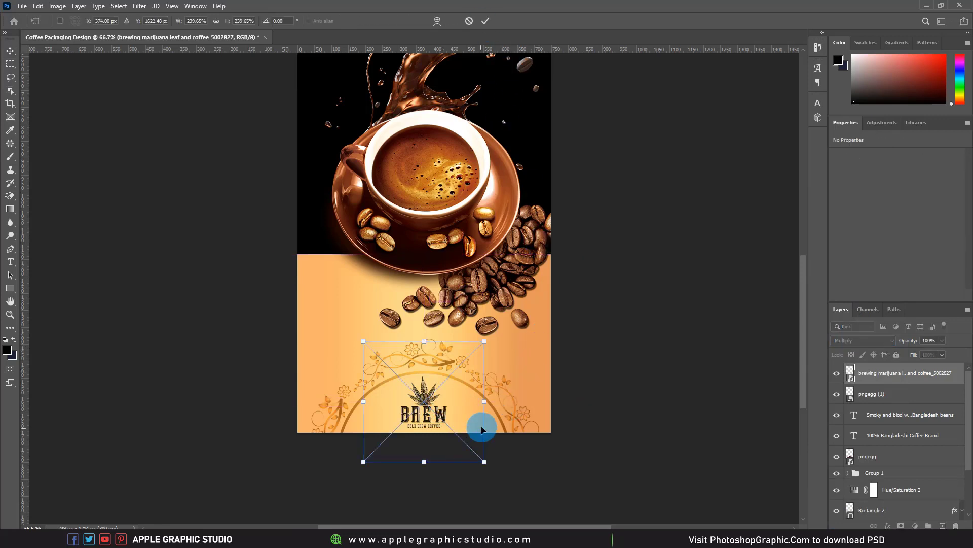
pyautogui.moveTo(482, 461); pyautogui.dragTo(516, 462)
pyautogui.moveTo(476, 430); pyautogui.dragTo(474, 405)
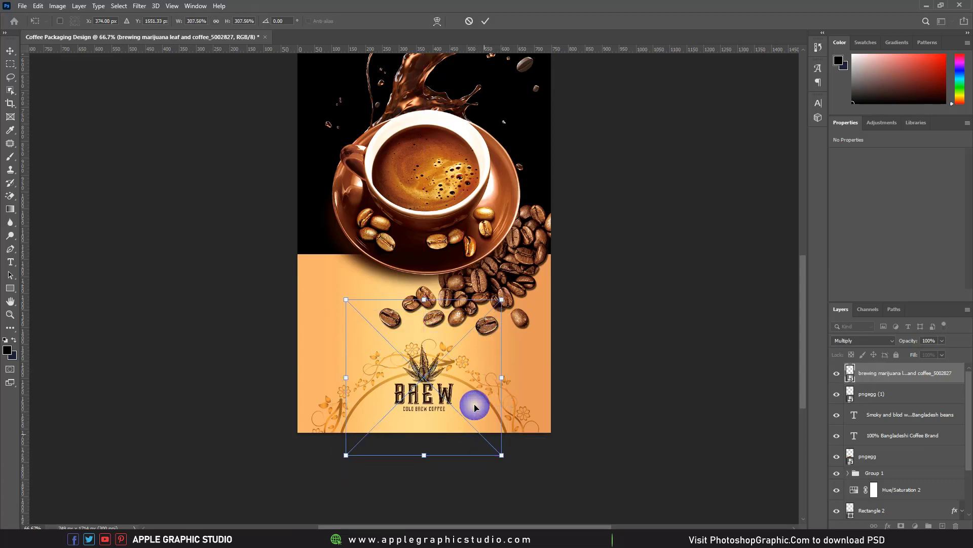
pyautogui.moveTo(501, 454); pyautogui.dragTo(519, 464)
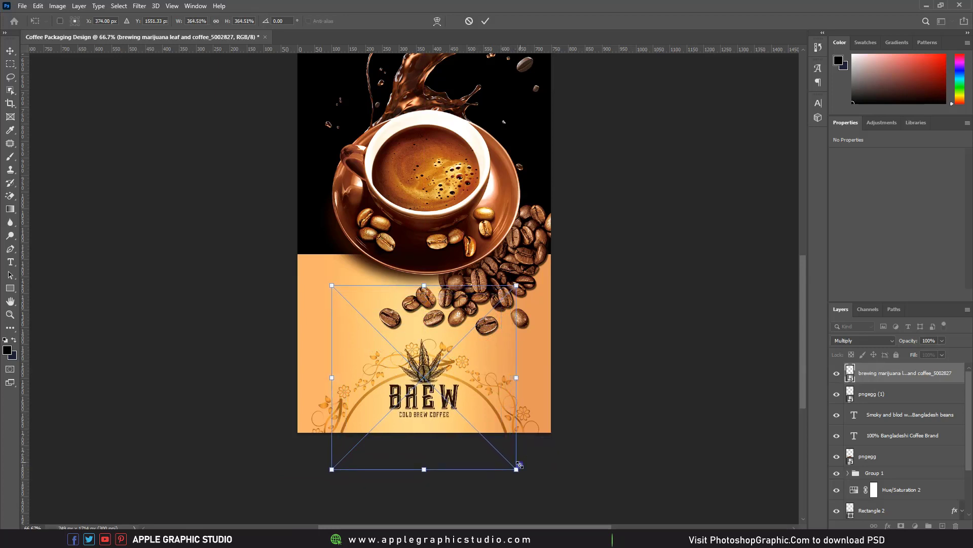
pyautogui.click(488, 21)
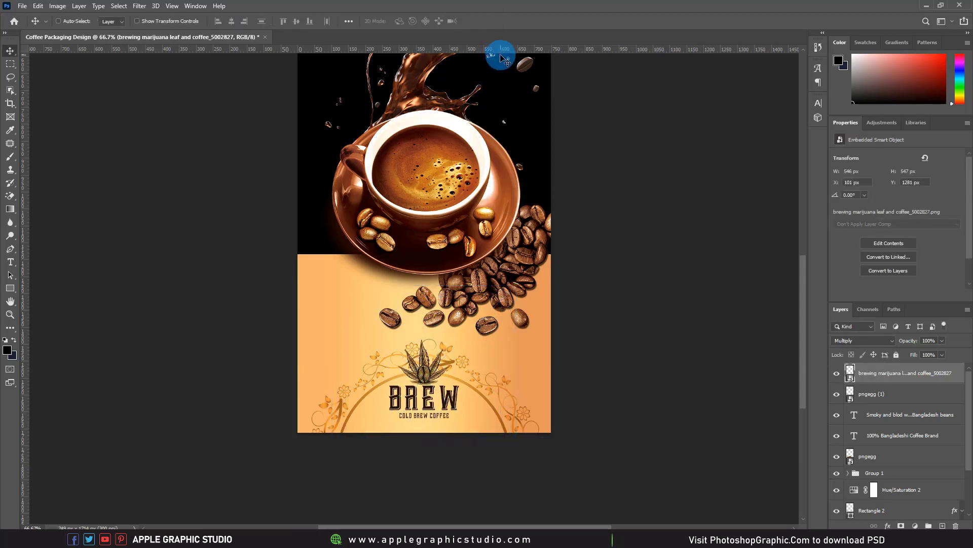
# Step: Shrink the coffee cup image with its beans to about 692 px wide and move it to about X 68 px, Y 635 px
pyautogui.hotkey('ctrl', '-')
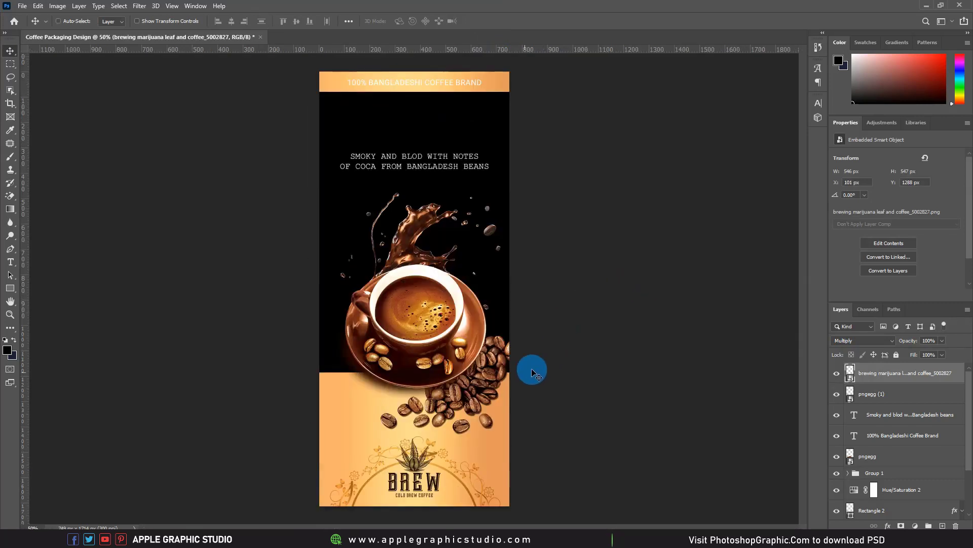
pyautogui.rightClick(456, 390)
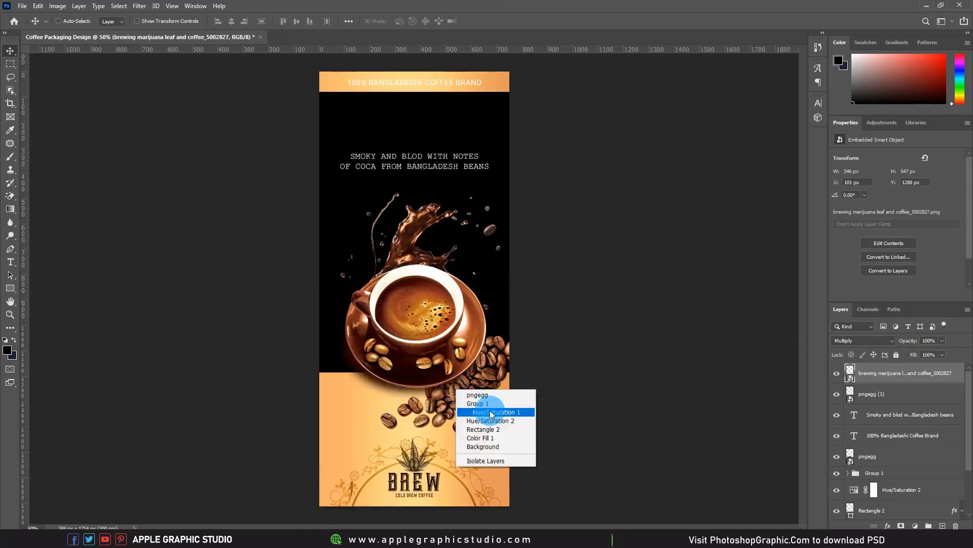
pyautogui.click(476, 394)
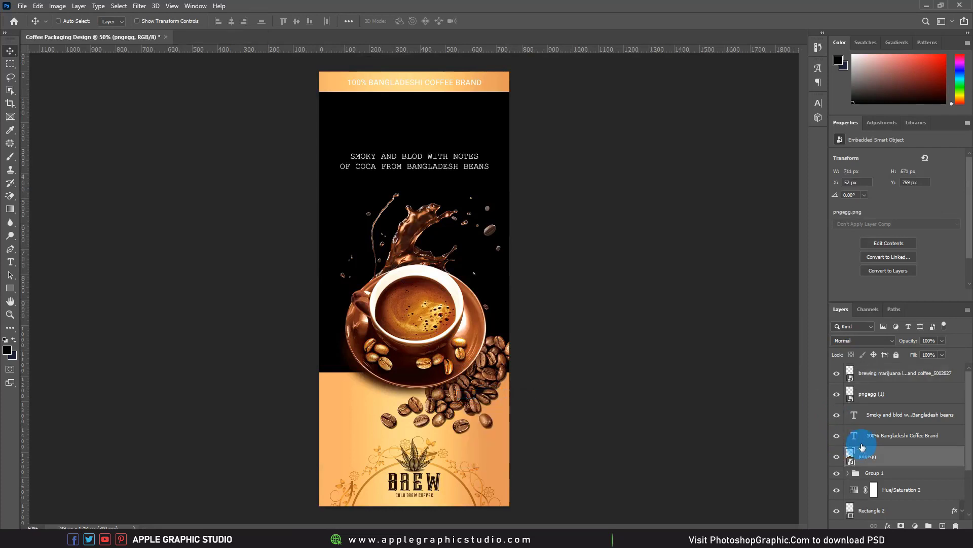
pyautogui.click(38, 6)
pyautogui.click(85, 227)
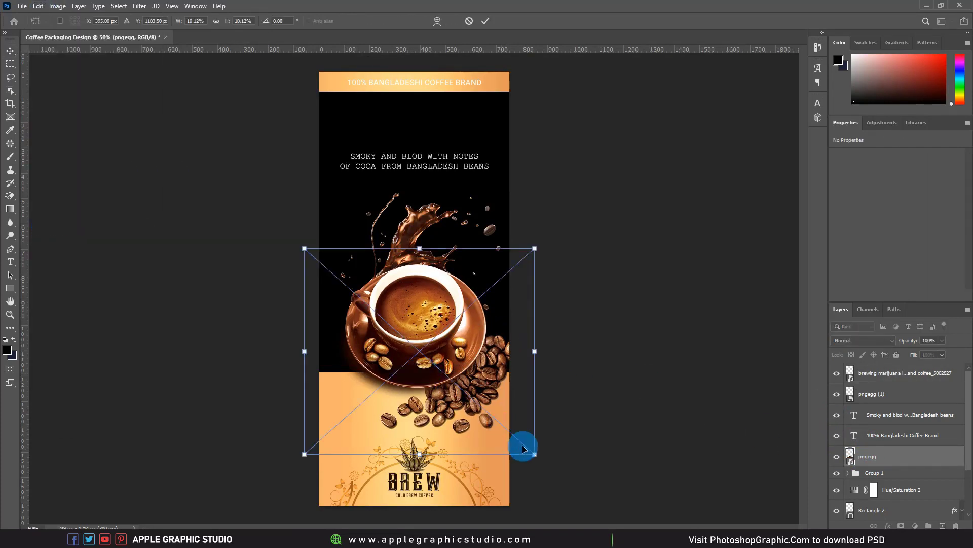
pyautogui.moveTo(534, 456); pyautogui.dragTo(525, 442)
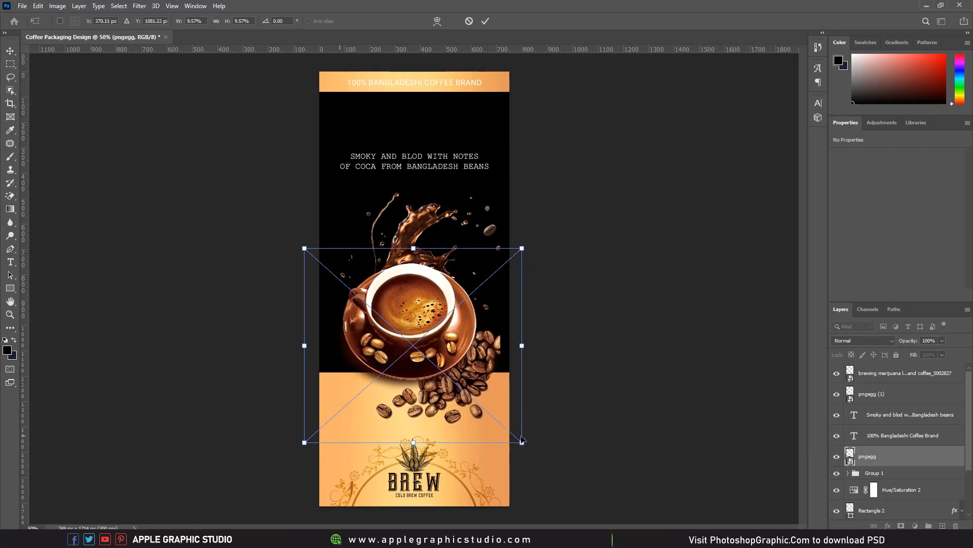
pyautogui.moveTo(306, 443); pyautogui.dragTo(319, 428)
pyautogui.moveTo(523, 340); pyautogui.dragTo(534, 344)
pyautogui.click(492, 20)
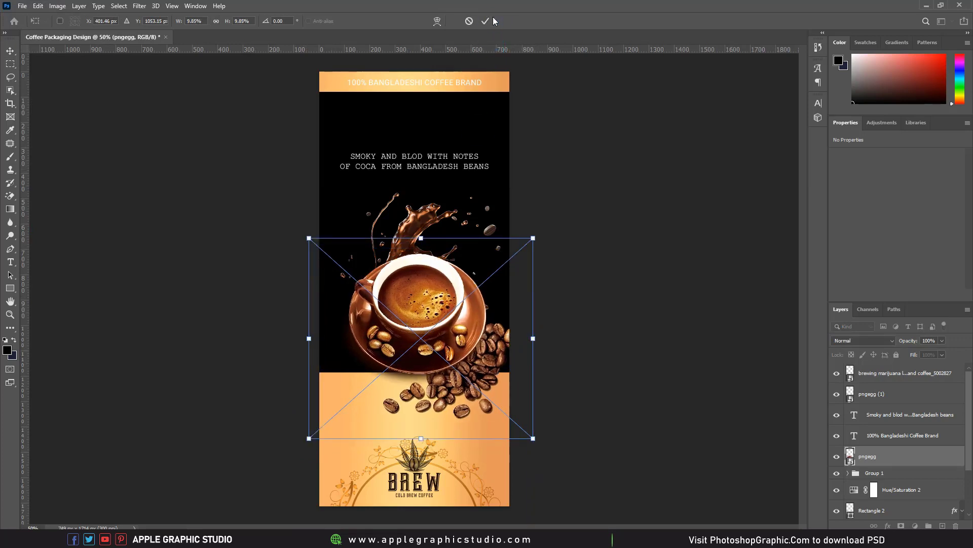
pyautogui.click(486, 20)
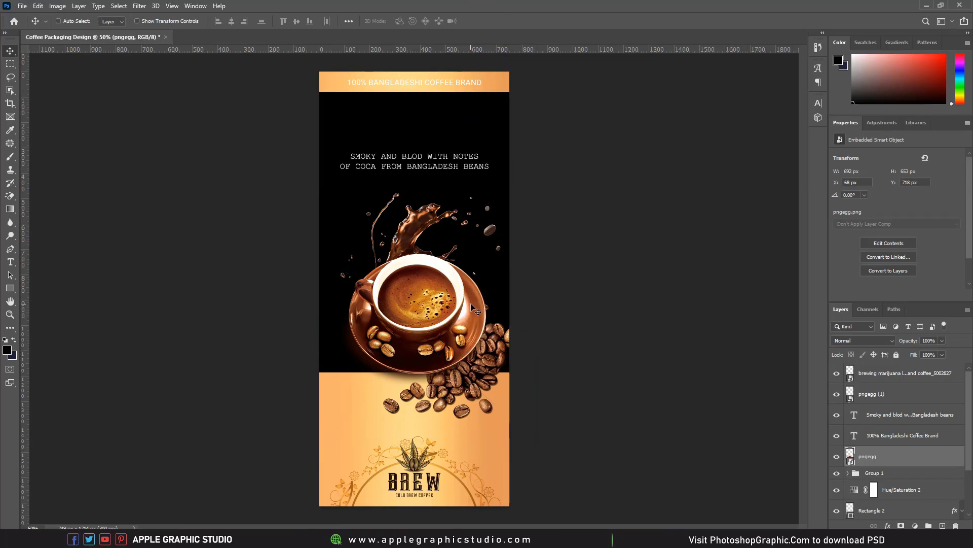
pyautogui.moveTo(470, 303); pyautogui.dragTo(462, 279)
# Step: Move Group 1, containing the coffee splash, up behind the cup until its tip reaches the tagline
pyautogui.rightClick(412, 400)
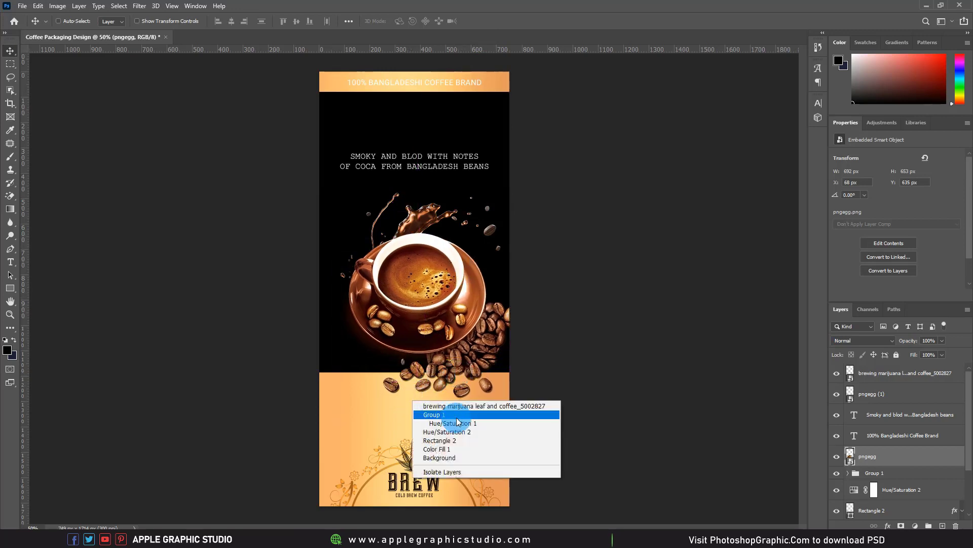
pyautogui.click(457, 379)
pyautogui.rightClick(395, 402)
pyautogui.click(366, 401)
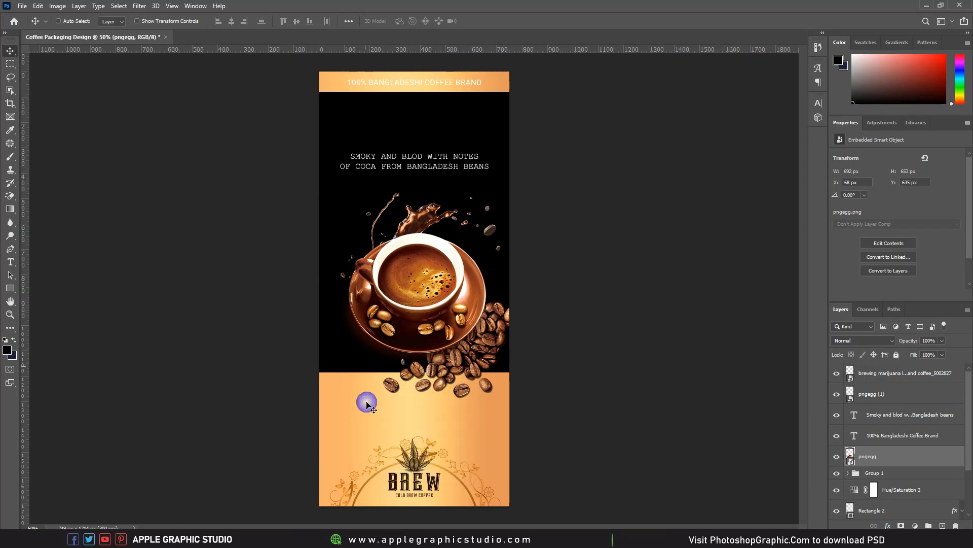
pyautogui.rightClick(408, 226)
pyautogui.click(464, 245)
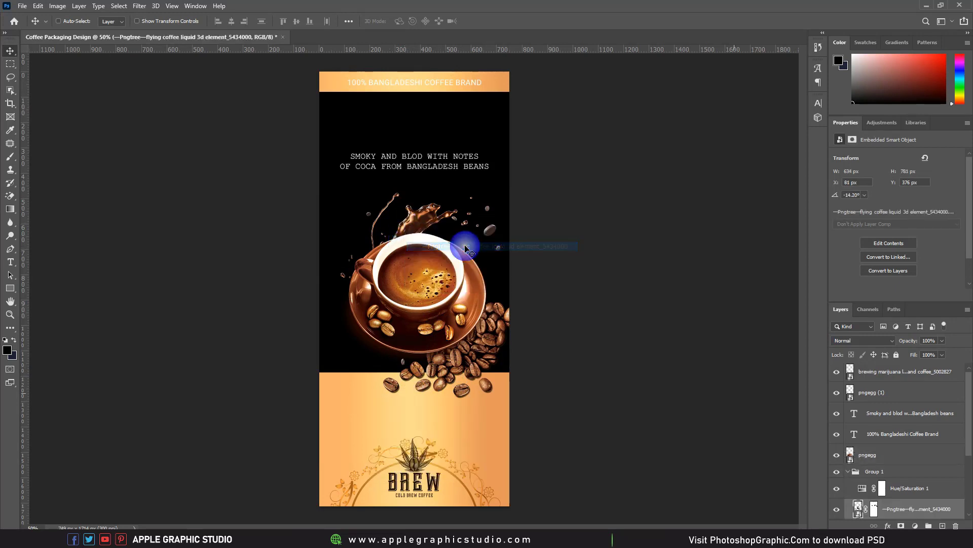
pyautogui.click(864, 488)
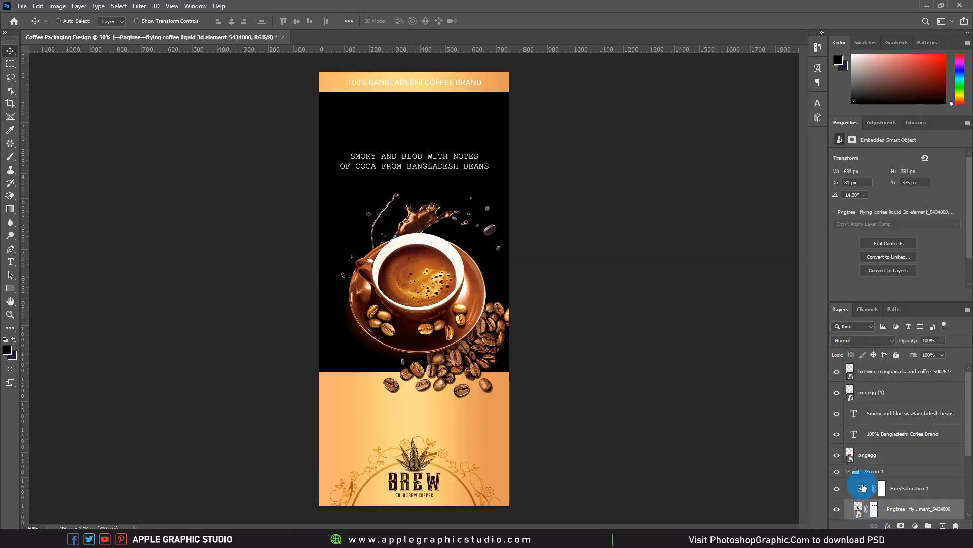
pyautogui.click(852, 474)
pyautogui.moveTo(439, 224); pyautogui.dragTo(441, 197)
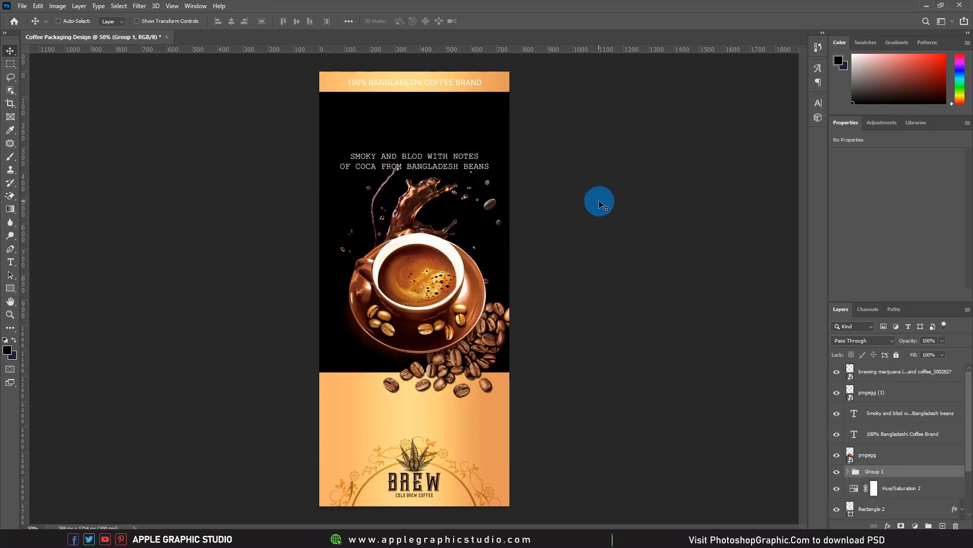
# Step: Move the "Smoky and blod with notes of coca from Bangladesh beans" tagline up to about Y 178 px
pyautogui.rightClick(424, 159)
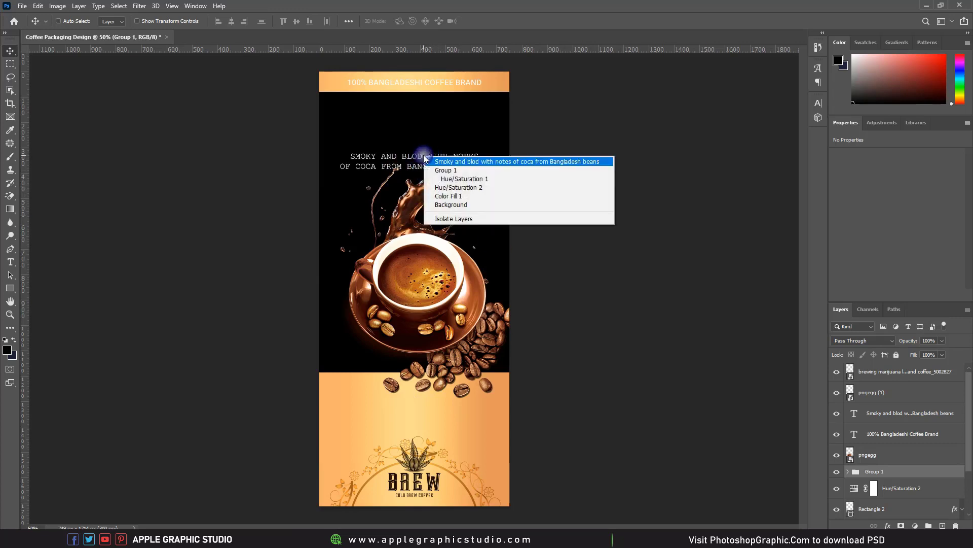
pyautogui.click(451, 162)
pyautogui.moveTo(414, 159); pyautogui.dragTo(414, 125)
# Step: Stretch the lower gold rectangle (Rectangle 2) upward to about 803 px tall, keeping its width
pyautogui.rightClick(442, 438)
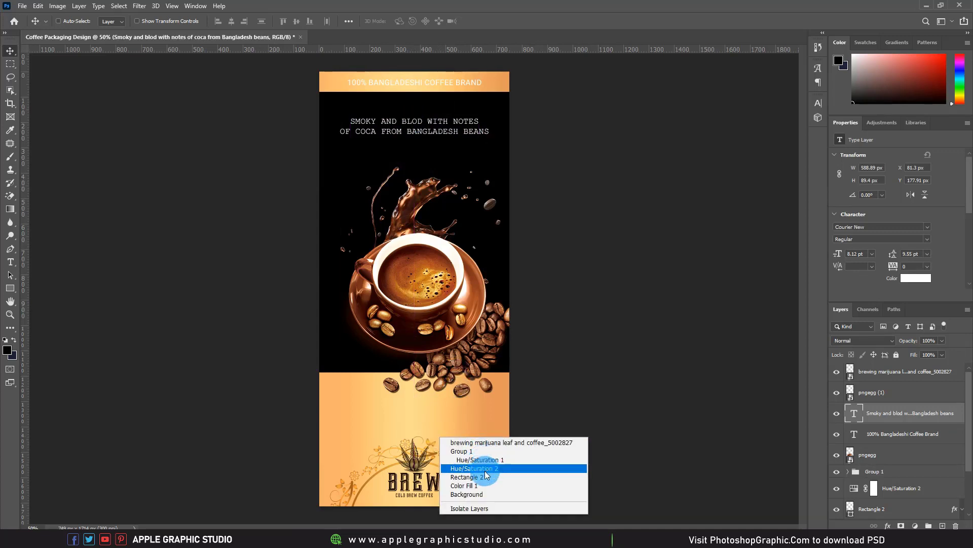
pyautogui.click(485, 476)
pyautogui.scroll(-2, 900, 477)
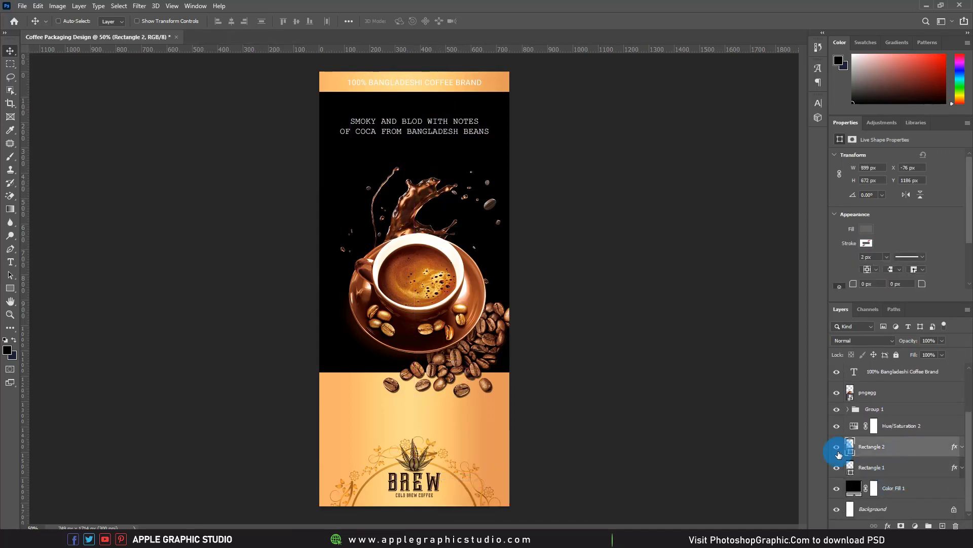
pyautogui.hotkey('ctrl', 't')
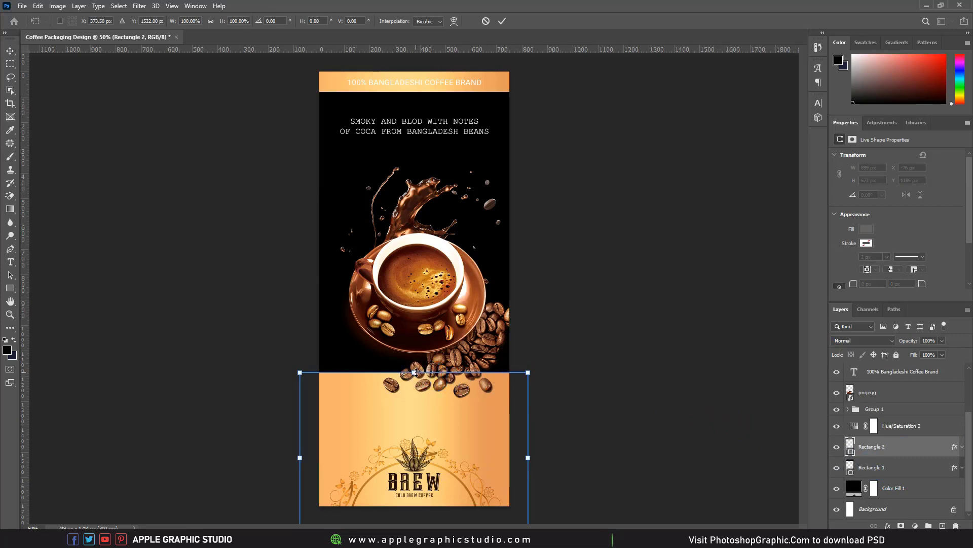
pyautogui.moveTo(417, 373); pyautogui.dragTo(419, 342)
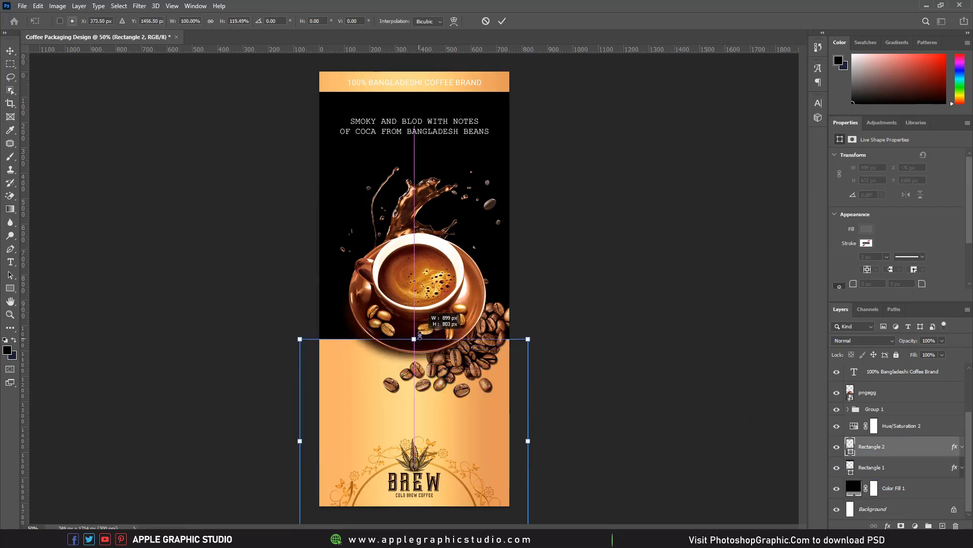
pyautogui.click(502, 21)
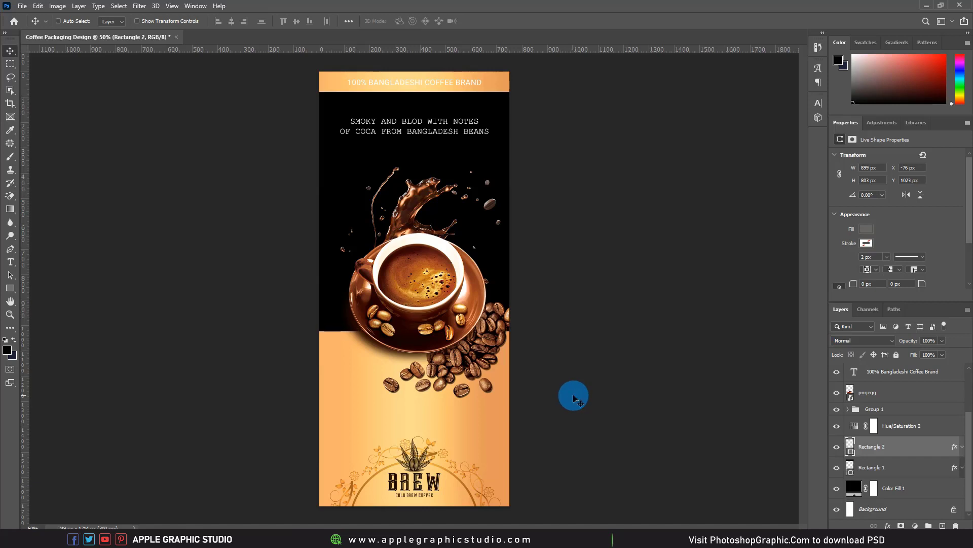
# Step: Nudge the lower gold rectangle up to Y 993 px behind the cup and saucer
pyautogui.press('Up')
pyautogui.press('Up')
pyautogui.press('Up')
pyautogui.press('Up')
pyautogui.press('Up')
pyautogui.press('Up')
pyautogui.press('Up')
pyautogui.press('Up')
pyautogui.press('Up')
pyautogui.press('Up')
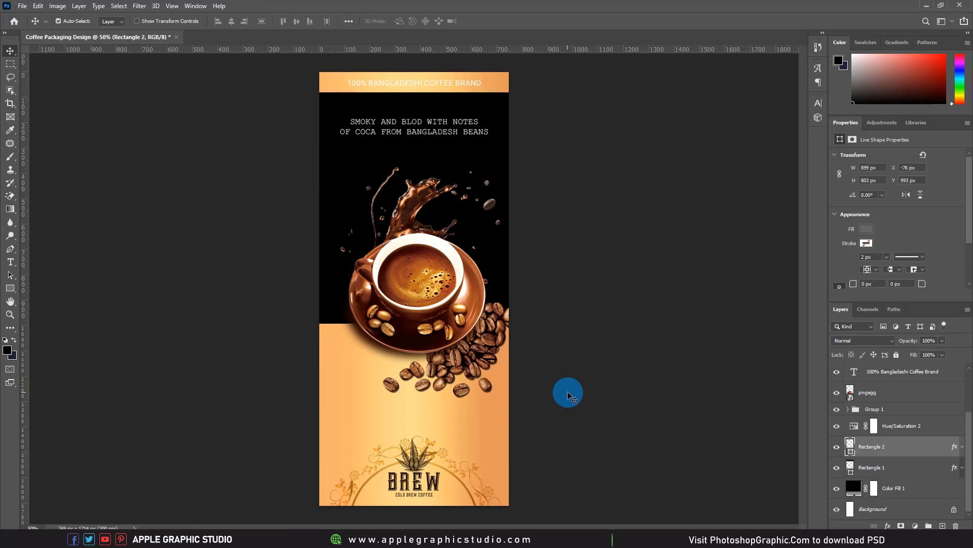
# Step: Move the floral ring (pngegg (1)) straight up to about Y 1335 px around the BREW logo
pyautogui.hotkey('ctrl', '-')
pyautogui.keyDown('ctrl'); pyautogui.click(331, 361); pyautogui.keyUp('ctrl')
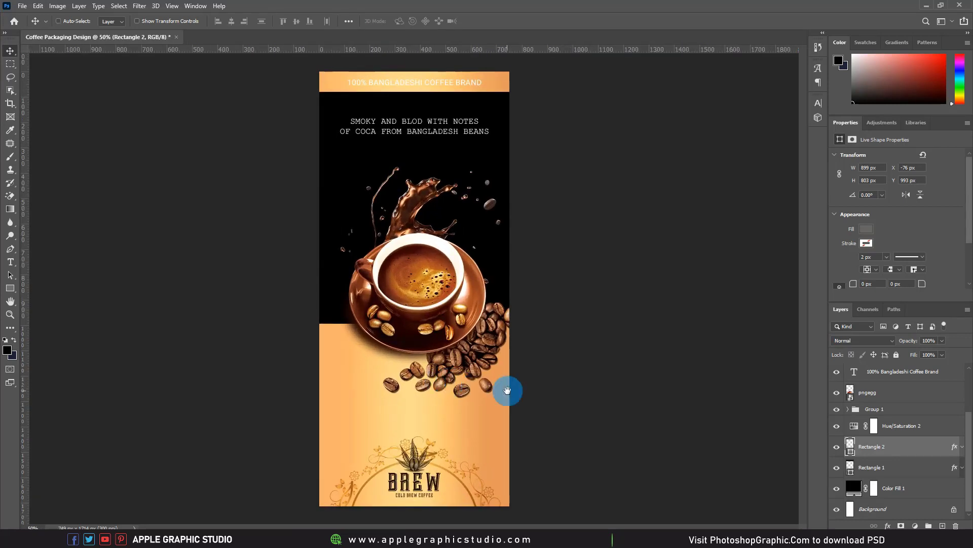
pyautogui.scroll(3, 875, 432)
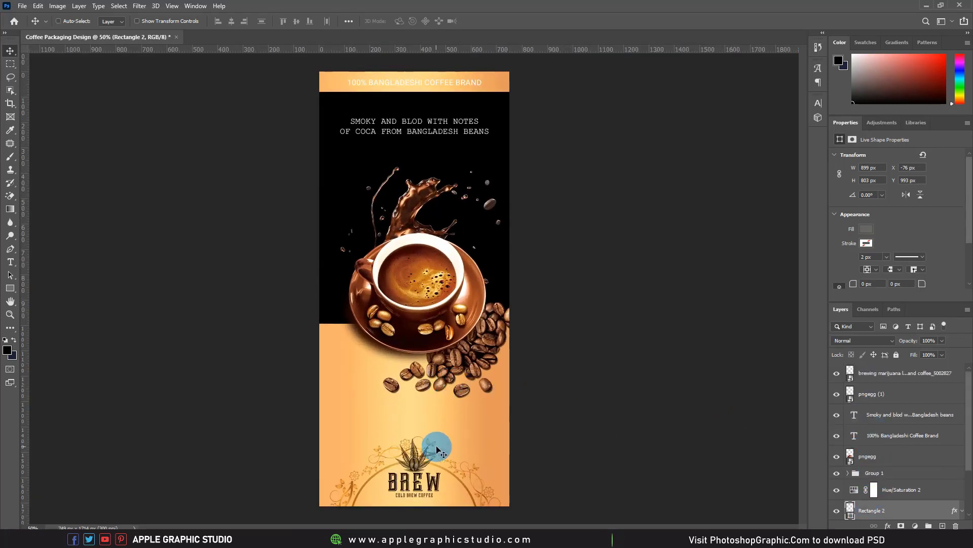
pyautogui.rightClick(446, 450)
pyautogui.click(464, 391)
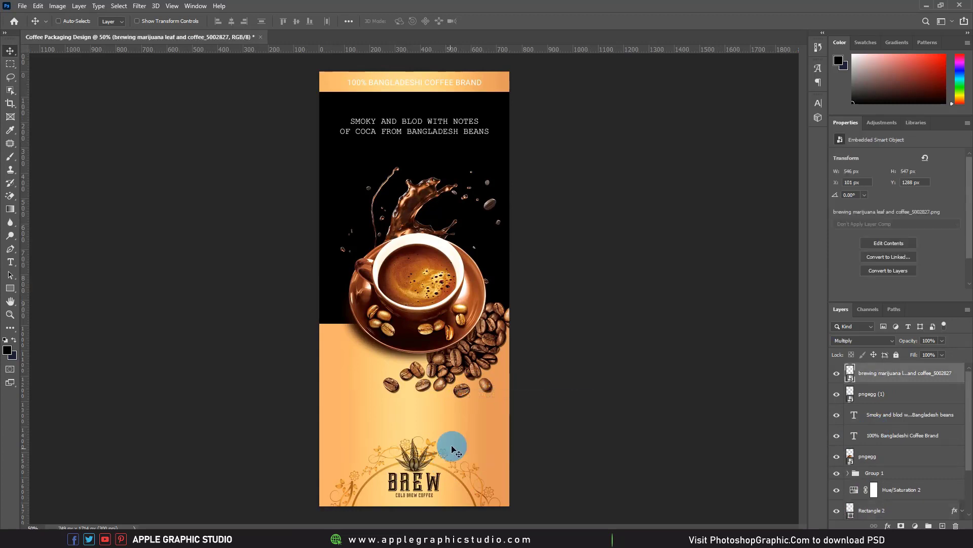
pyautogui.click(873, 395)
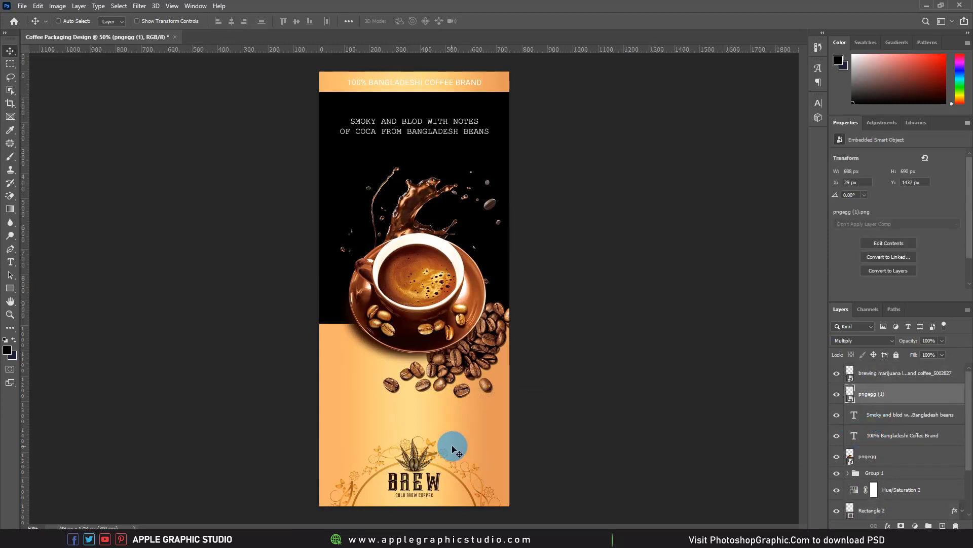
pyautogui.moveTo(453, 449); pyautogui.dragTo(433, 412)
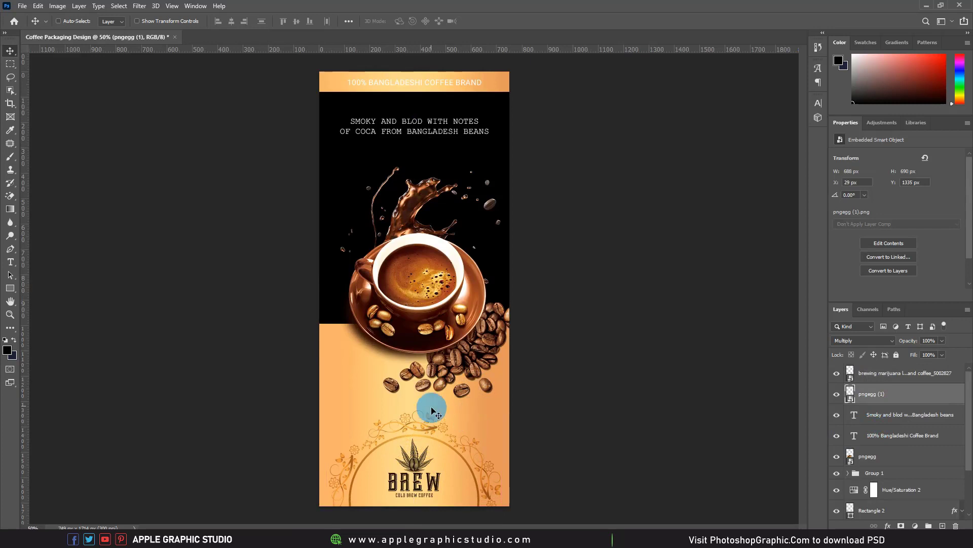
# Step: Scale the floral ring around the BREW logo up proportionally to about 786 by 788 px
pyautogui.click(38, 5)
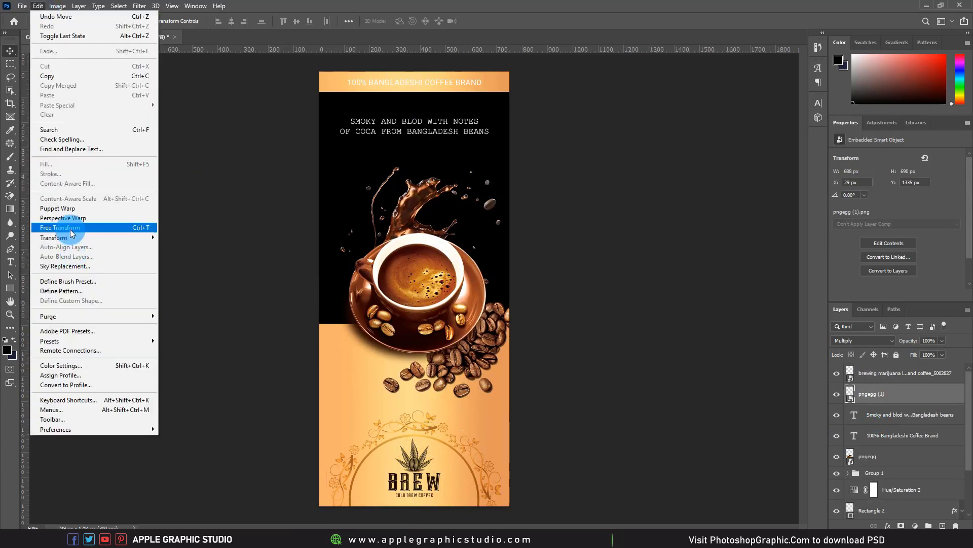
pyautogui.click(72, 229)
pyautogui.moveTo(509, 408); pyautogui.dragTo(529, 405)
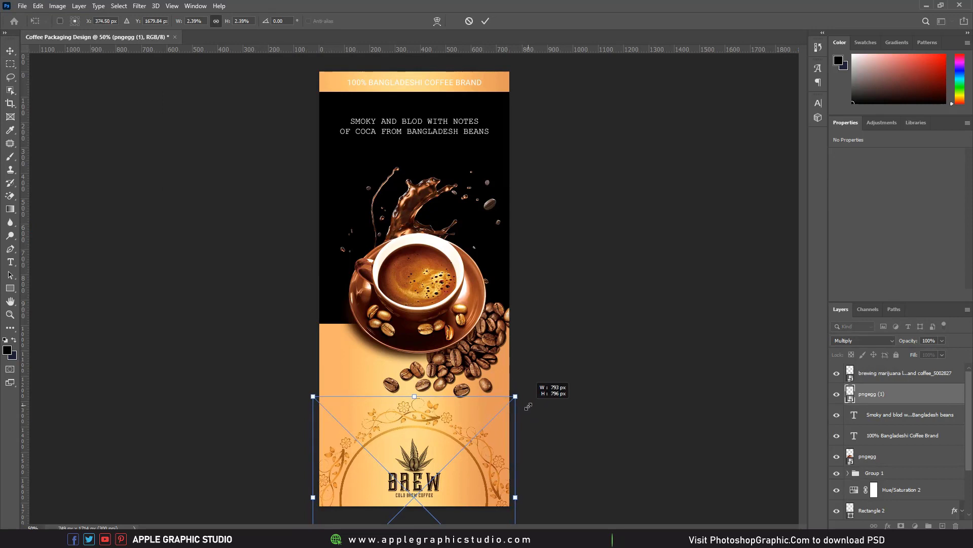
pyautogui.click(486, 21)
# Step: Add a Hue/Saturation adjustment clipped to the floral ring and set its saturation to -100
pyautogui.moveTo(430, 447); pyautogui.dragTo(459, 333)
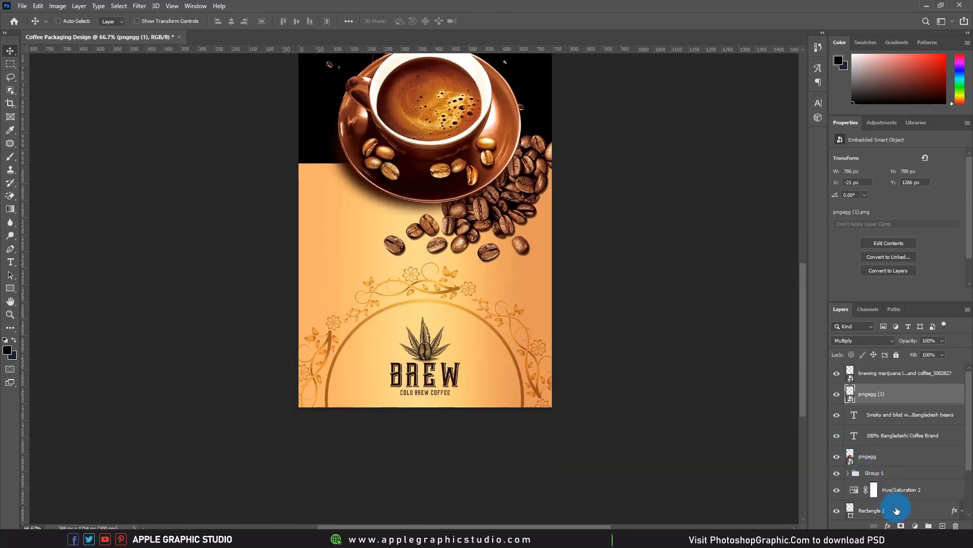
pyautogui.click(915, 525)
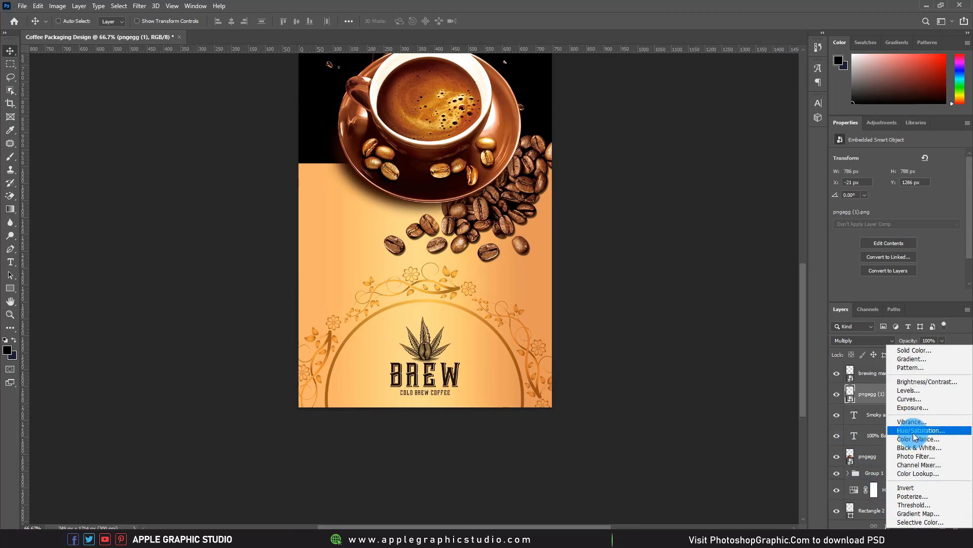
pyautogui.click(914, 435)
pyautogui.click(896, 295)
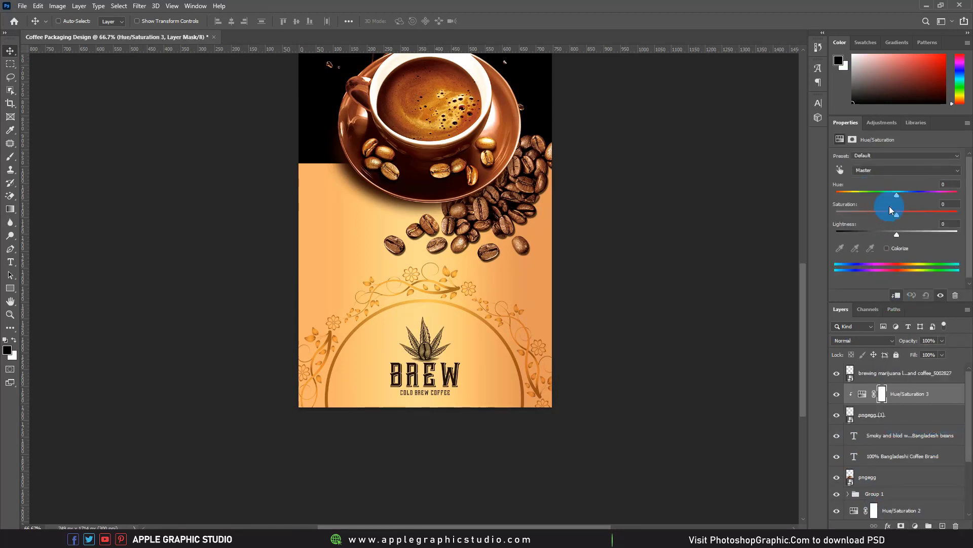
pyautogui.moveTo(895, 196)
pyautogui.mouseDown()
pyautogui.moveTo(884, 196)
pyautogui.moveTo(900, 197)
pyautogui.mouseUp()
pyautogui.moveTo(896, 195); pyautogui.dragTo(829, 218)
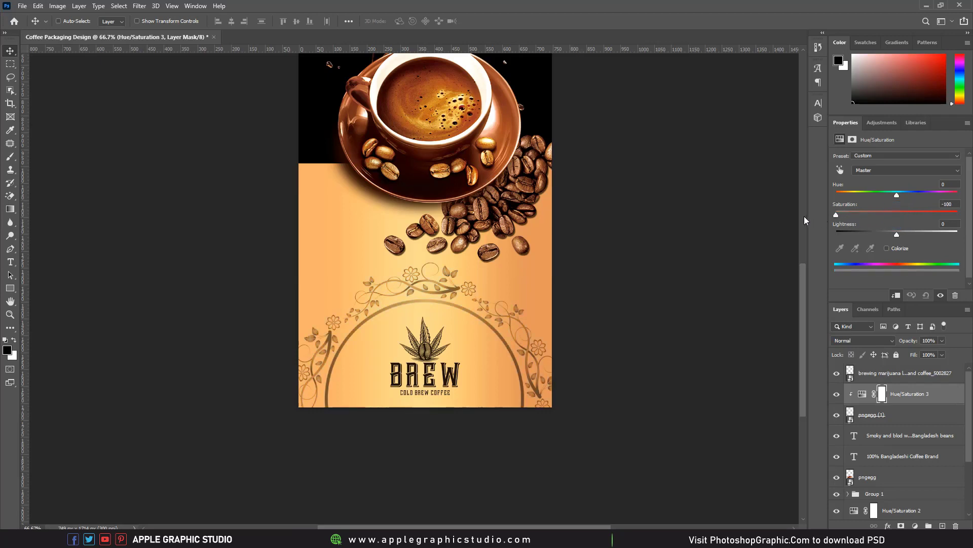
# Step: Scale the BREW logo down proportionally about its centre to about 522 by 523 px
pyautogui.hotkey('ctrl', '-')
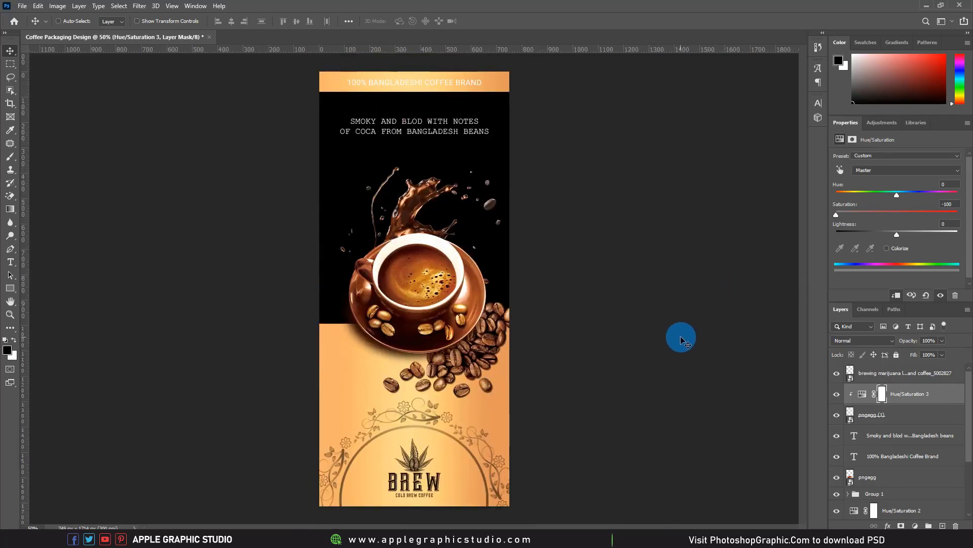
pyautogui.scroll(1, 413, 434)
pyautogui.moveTo(444, 444); pyautogui.dragTo(464, 353)
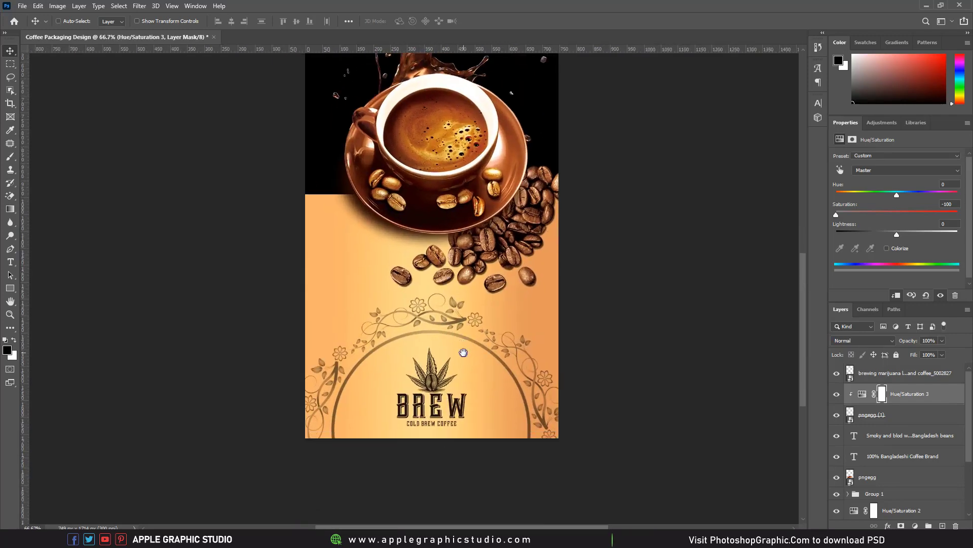
pyautogui.click(499, 365)
pyautogui.click(893, 374)
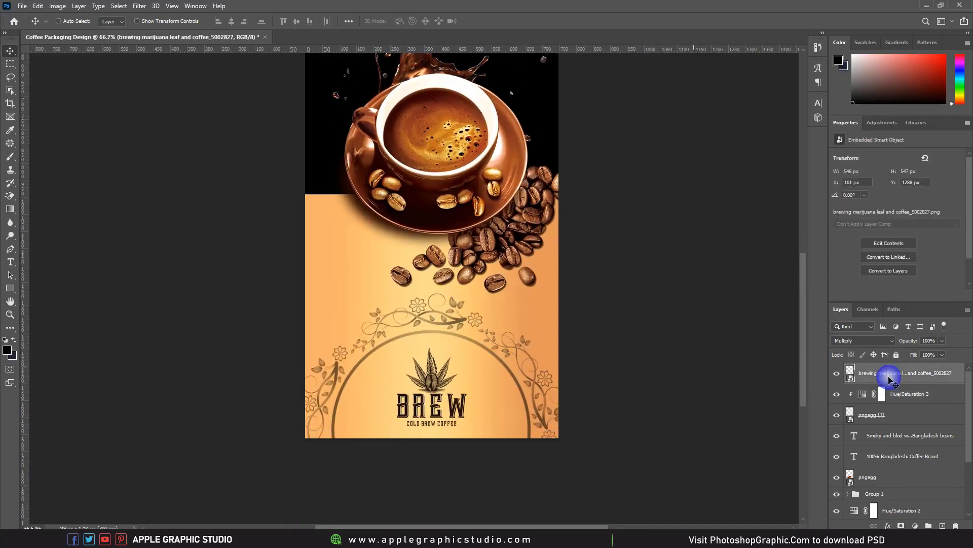
pyautogui.click(40, 5)
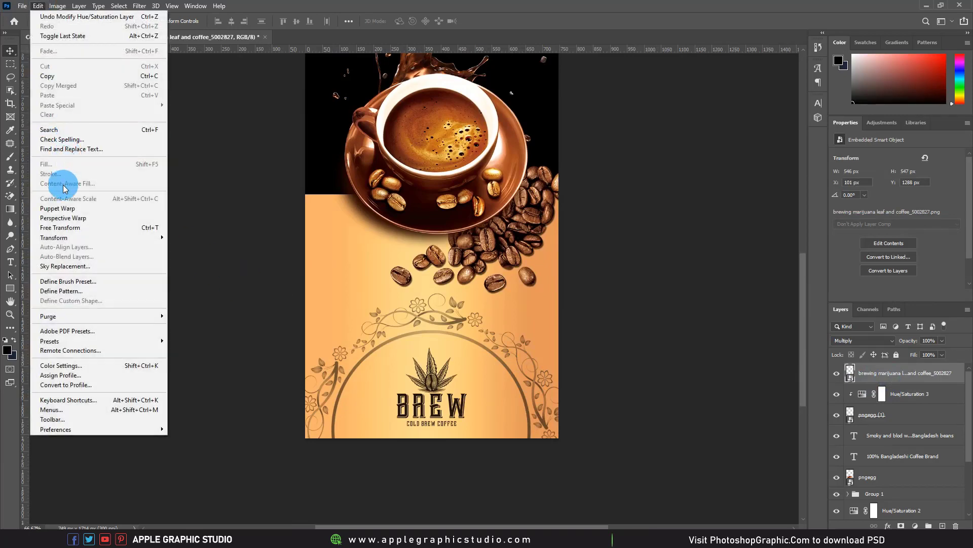
pyautogui.click(65, 228)
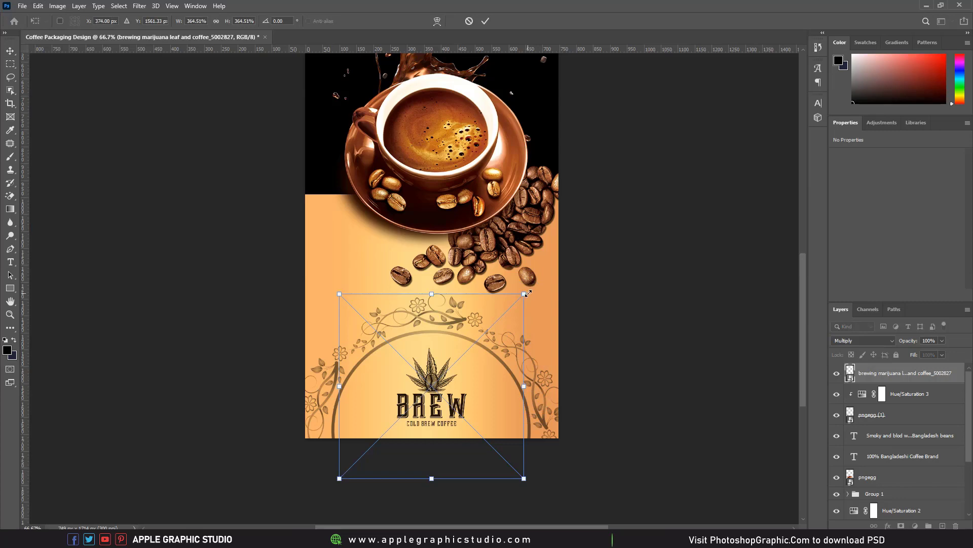
pyautogui.moveTo(527, 294); pyautogui.dragTo(523, 298)
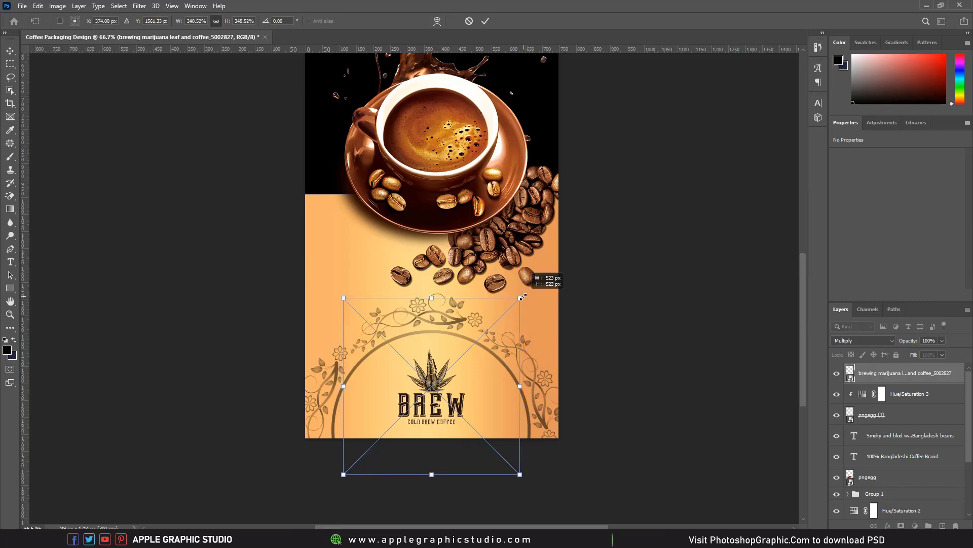
pyautogui.click(485, 20)
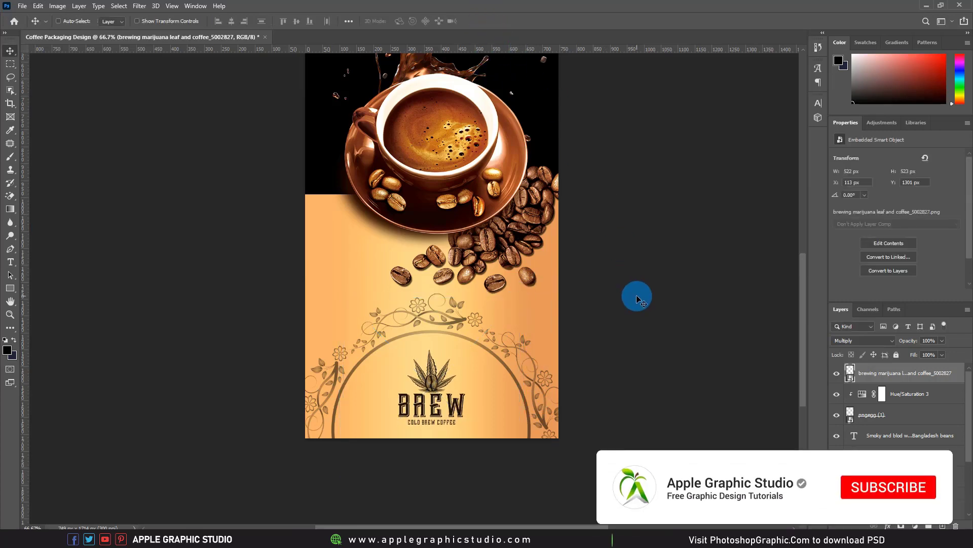
# Step: Recolor the "100% Bangladeshi Coffee Brand" heading with the black sampled from the label's background
pyautogui.hotkey('ctrl', '-')
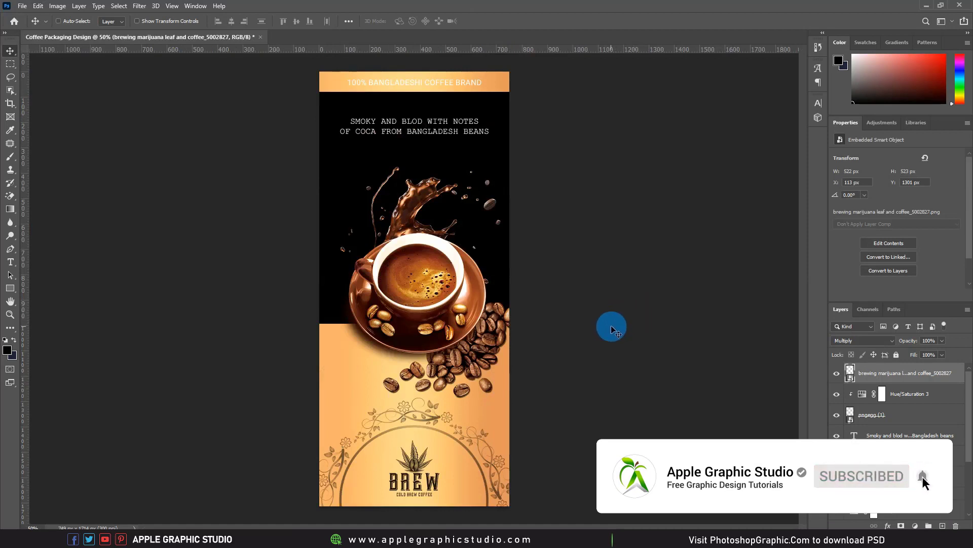
pyautogui.keyDown('ctrl'); pyautogui.click(443, 424); pyautogui.keyUp('ctrl')
pyautogui.moveTo(517, 432); pyautogui.dragTo(562, 507)
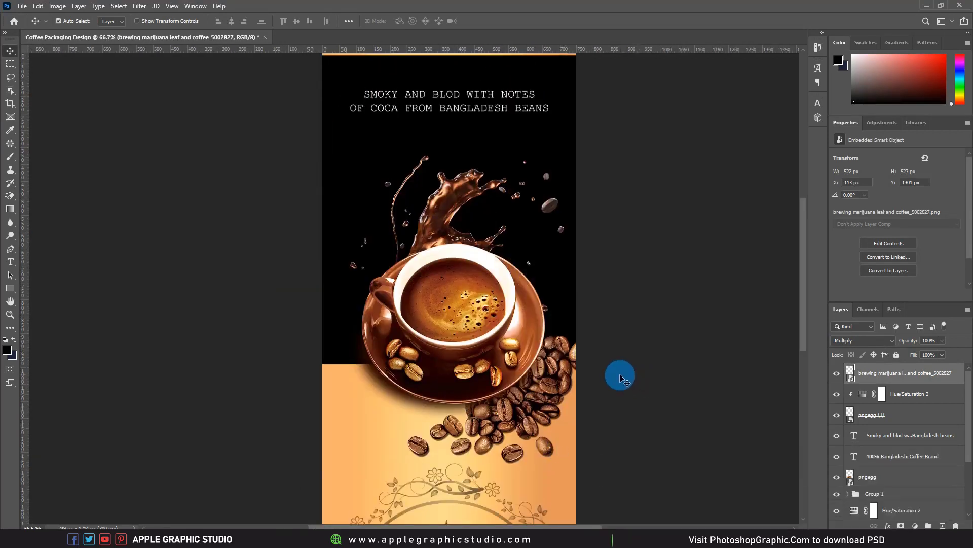
pyautogui.hotkey('ctrl', '-')
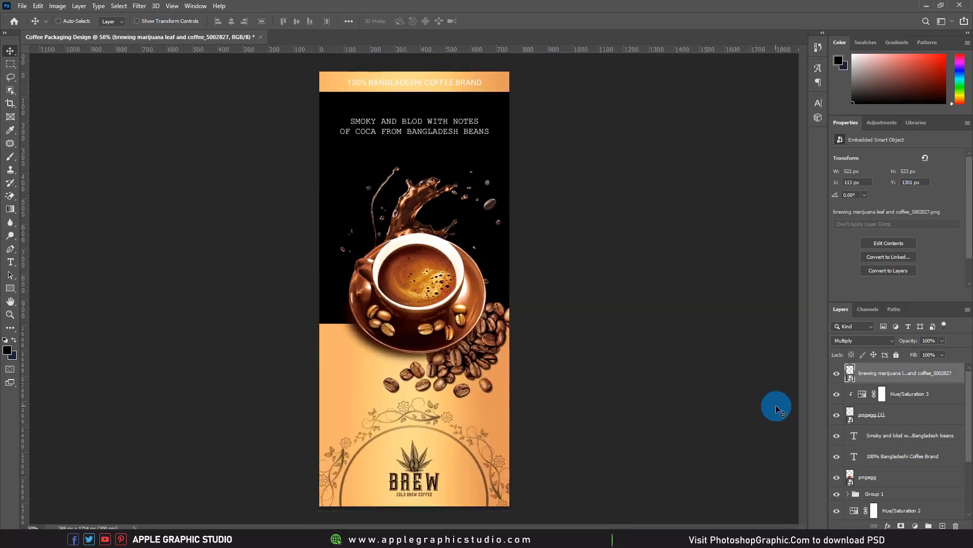
pyautogui.rightClick(392, 86)
pyautogui.click(406, 83)
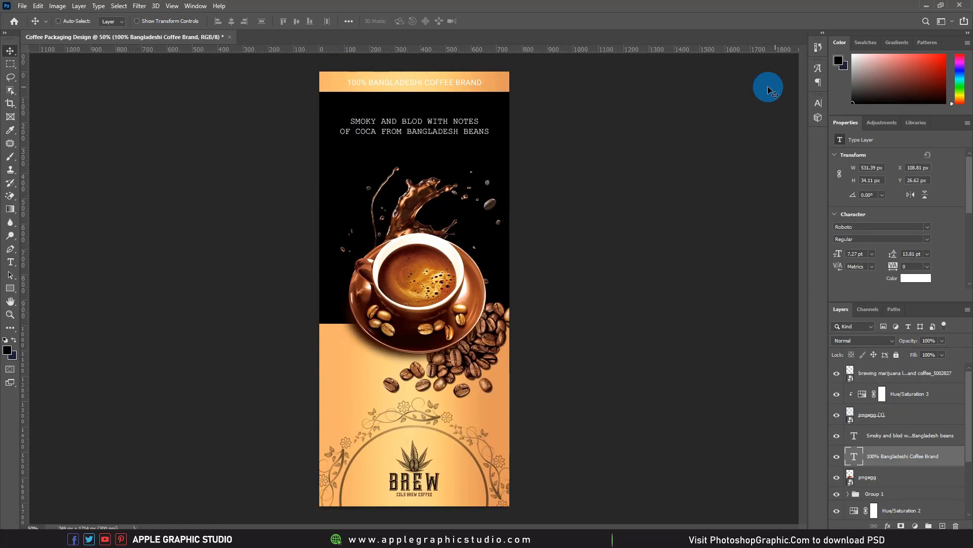
pyautogui.click(819, 104)
pyautogui.click(793, 156)
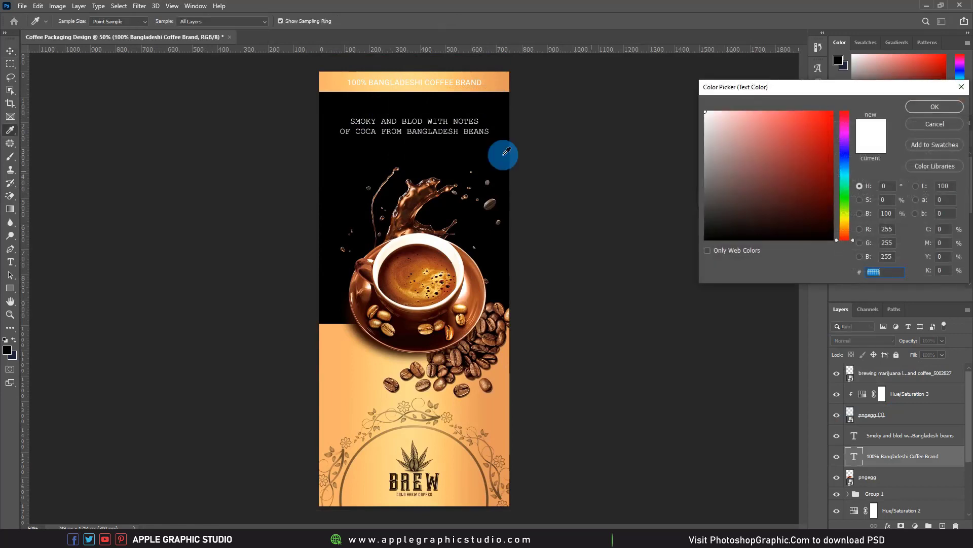
pyautogui.click(434, 144)
pyautogui.click(947, 107)
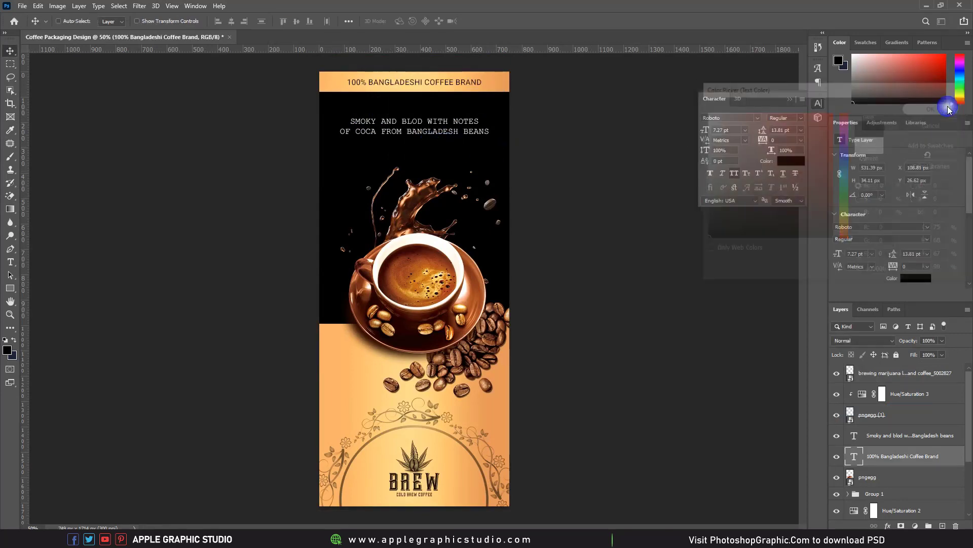
pyautogui.click(791, 99)
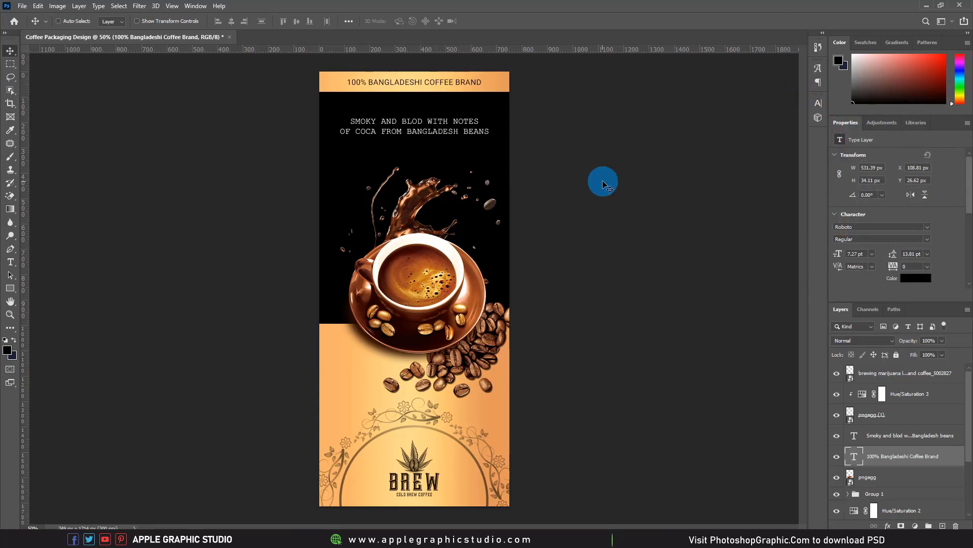
pyautogui.scroll(1, 383, 427)
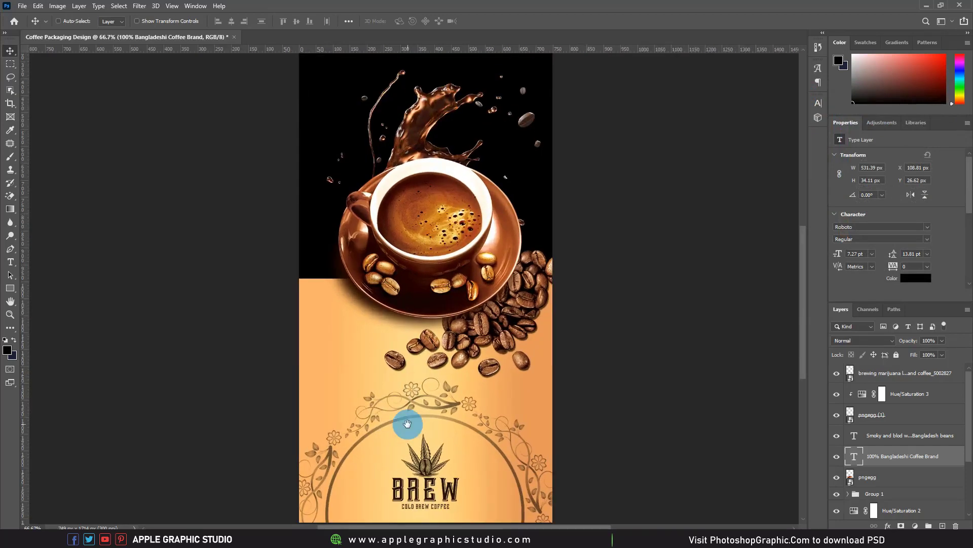
pyautogui.moveTo(442, 330); pyautogui.dragTo(450, 459)
pyautogui.moveTo(508, 417); pyautogui.dragTo(516, 339)
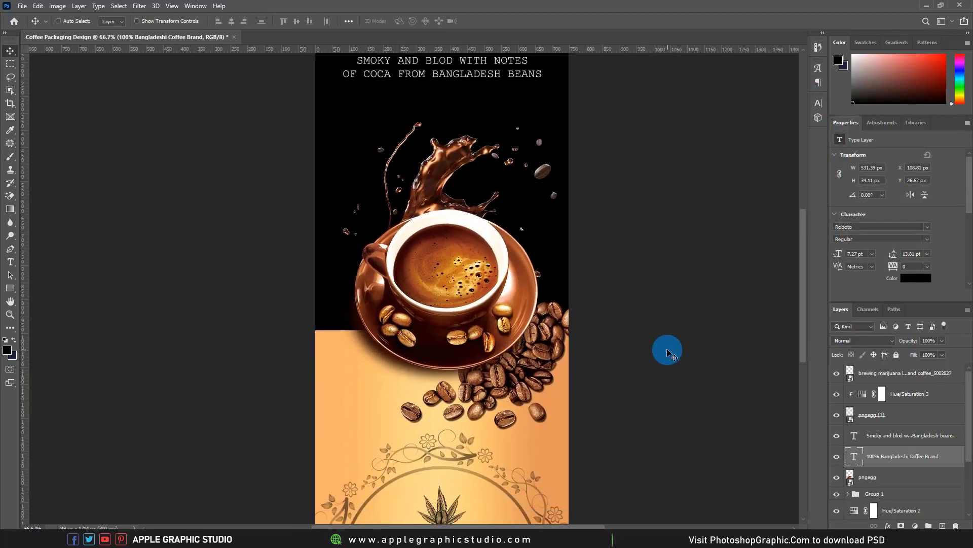
pyautogui.scroll(-1, 659, 342)
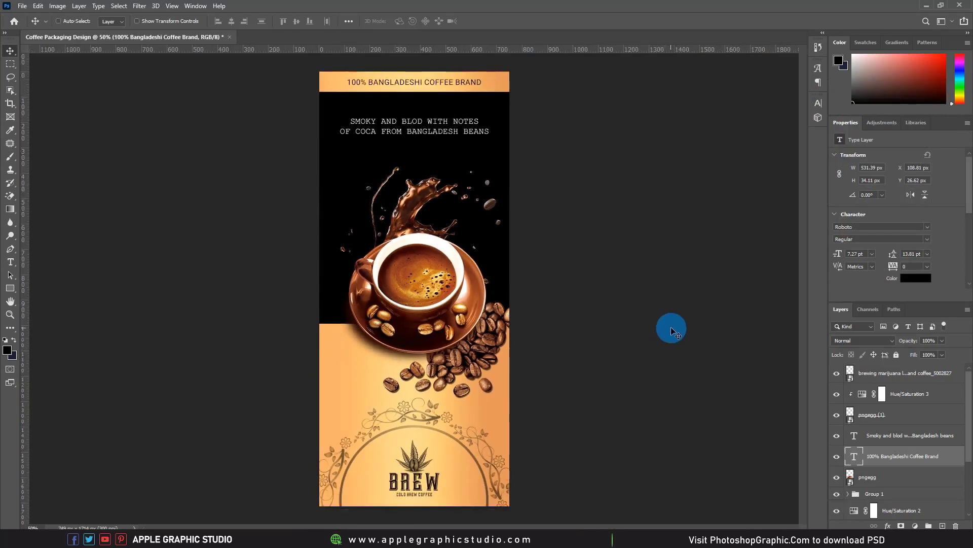